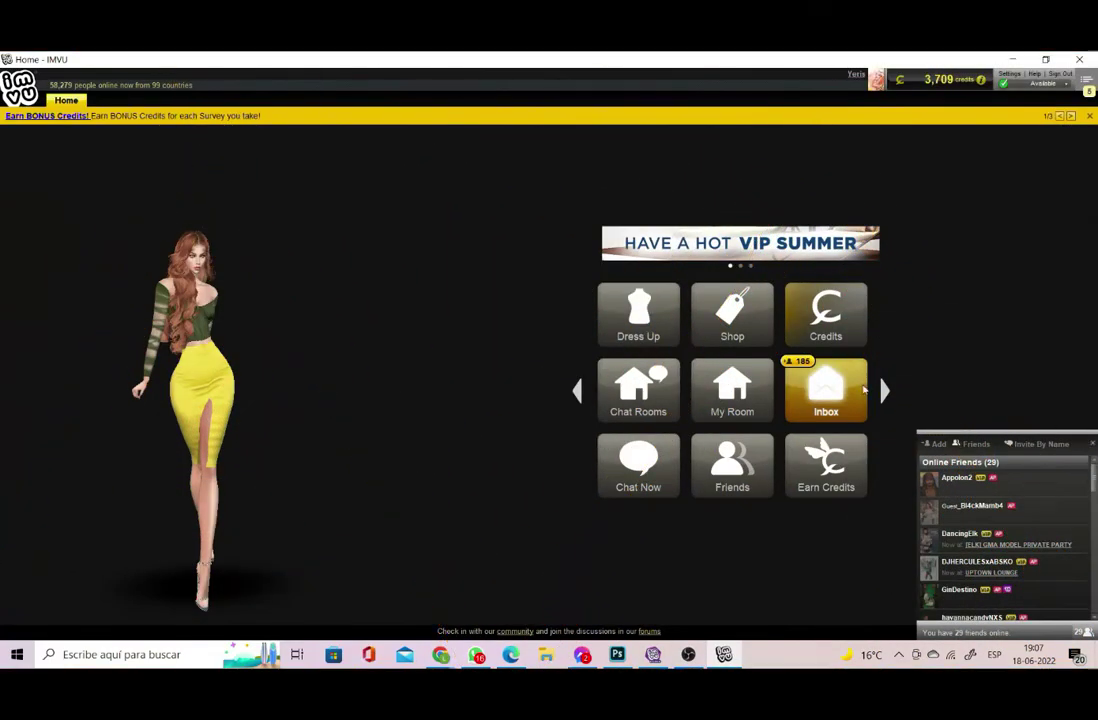
- Open the Create section from the last page of the home launcher
click(885, 391)
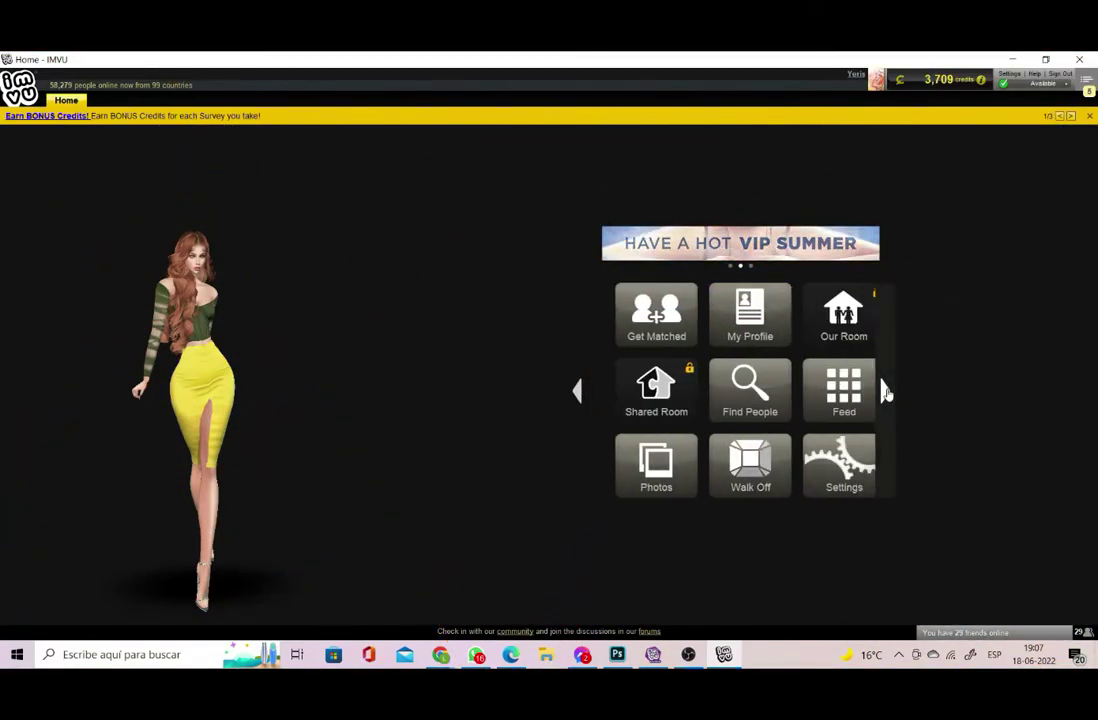
click(885, 391)
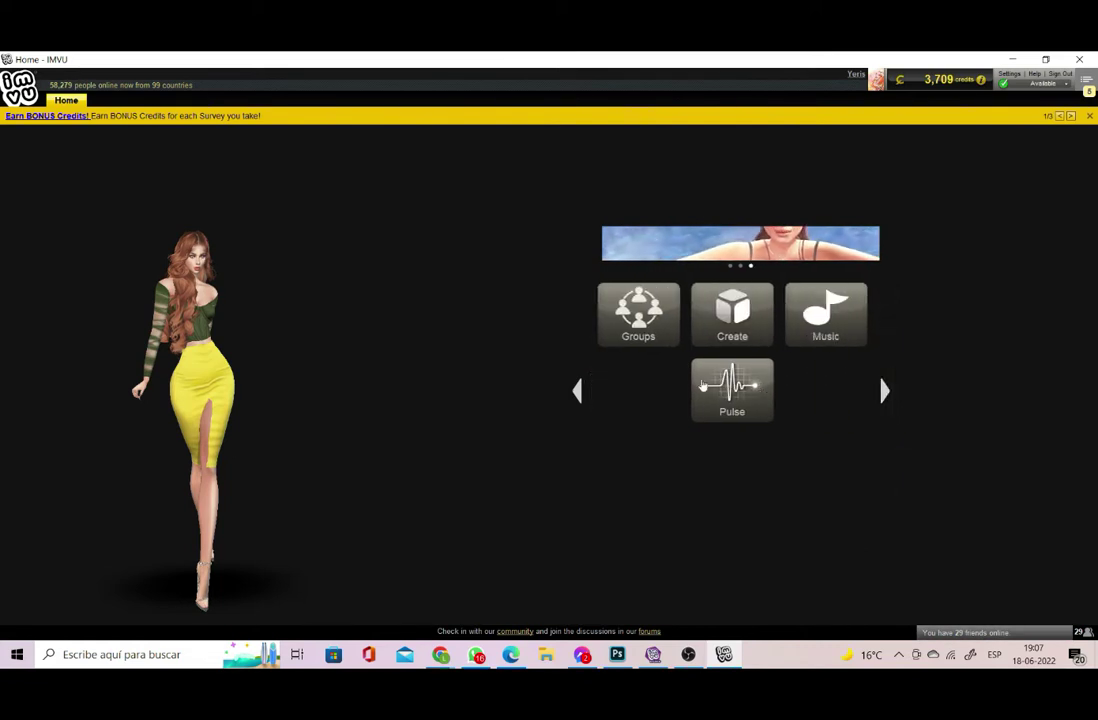
click(712, 313)
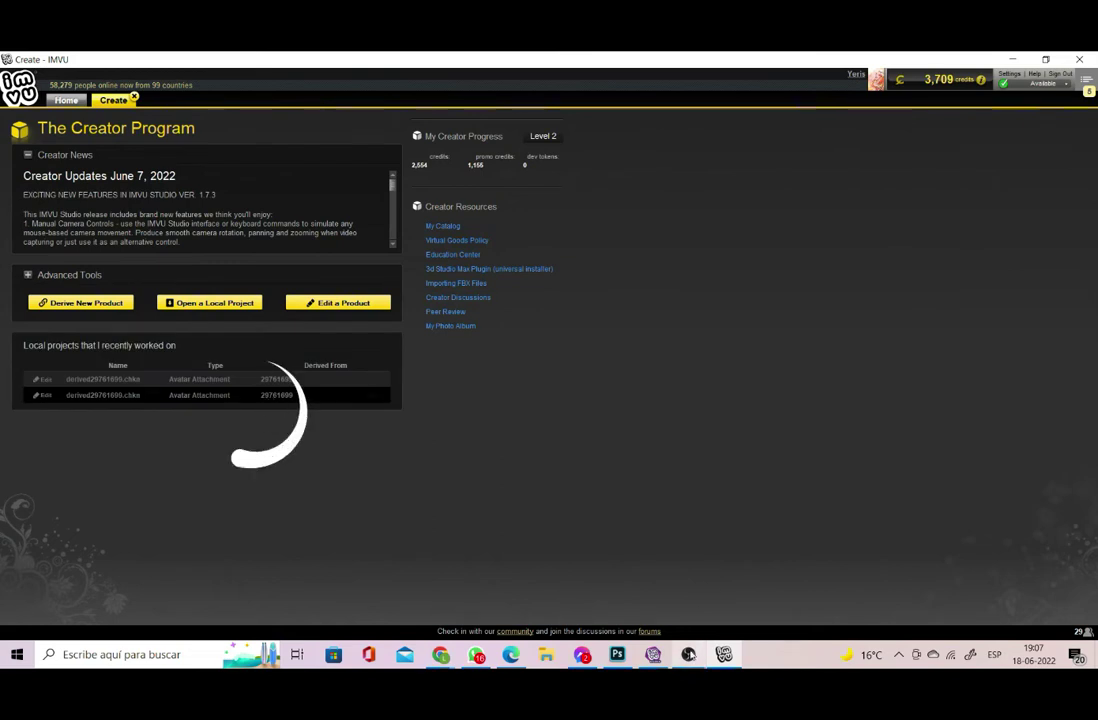
mouse_move(688, 655)
mouse_move(630, 655)
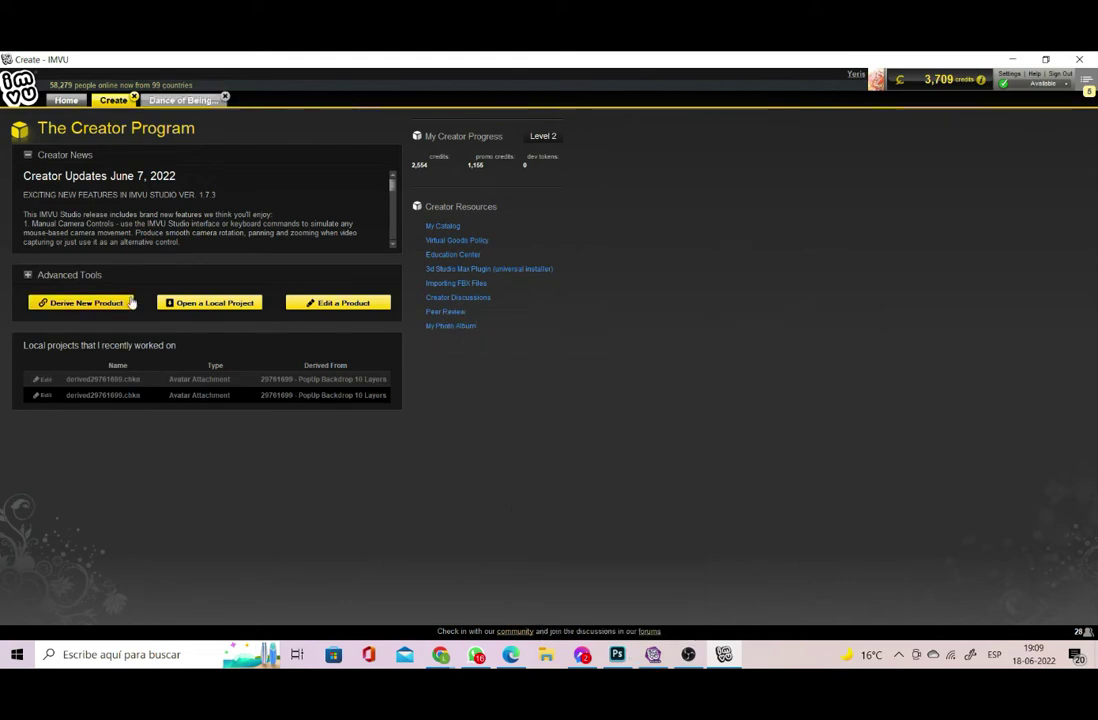
- Derive a new 3D product from product ID 49130856 and open it in the editor
click(80, 302)
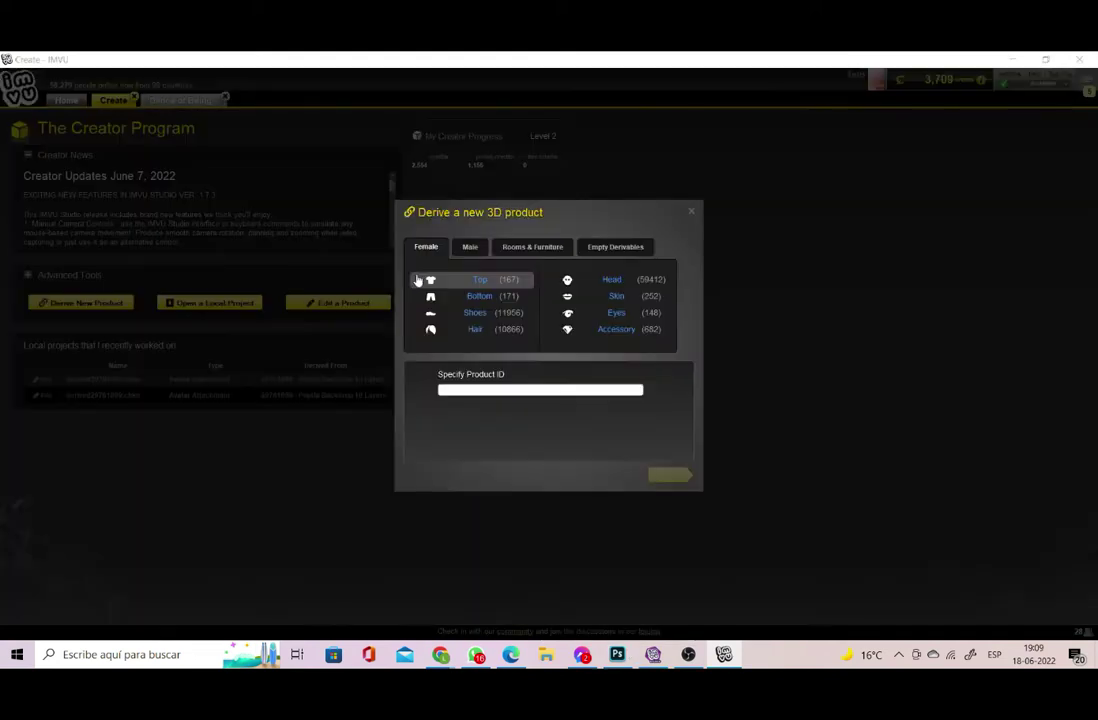
click(517, 390)
text(49130856)
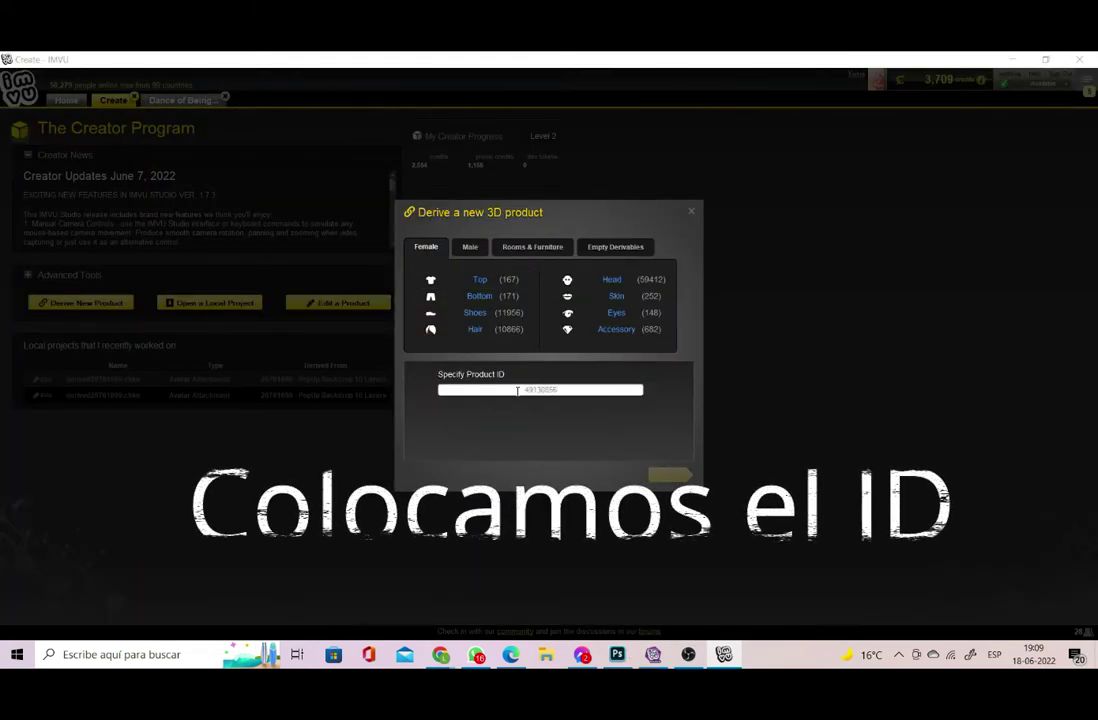
click(665, 474)
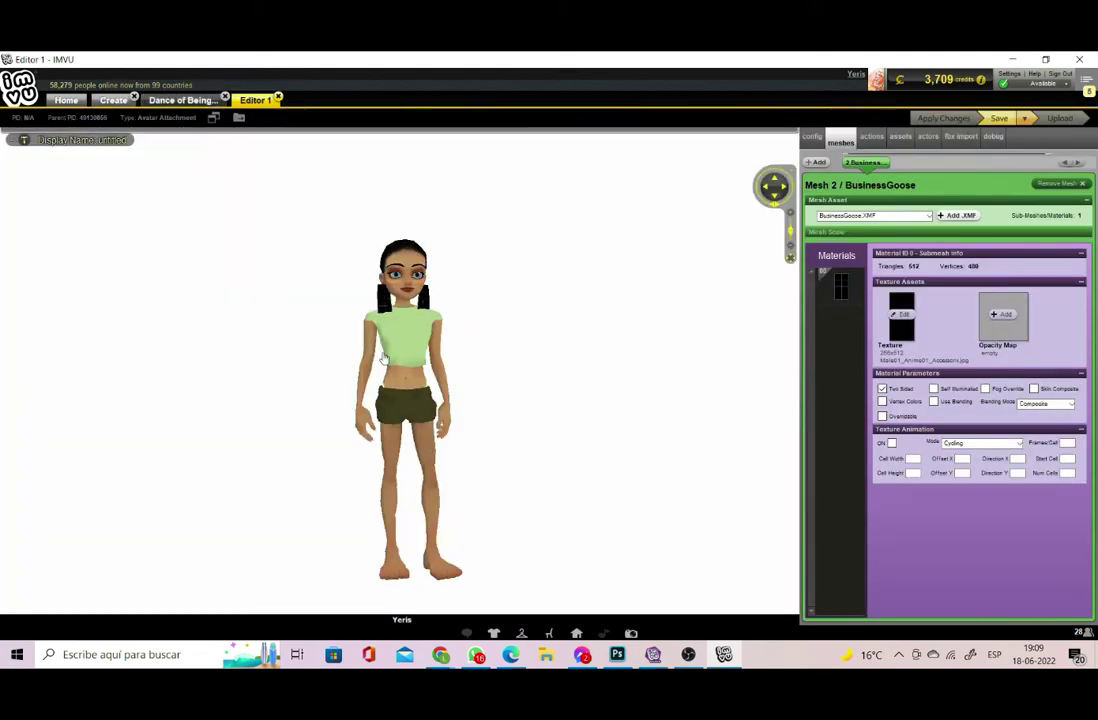
- Load the eraopa image as the mesh's opacity map and the green earring image as its texture, applying the changes
scroll(383, 356, up, 5)
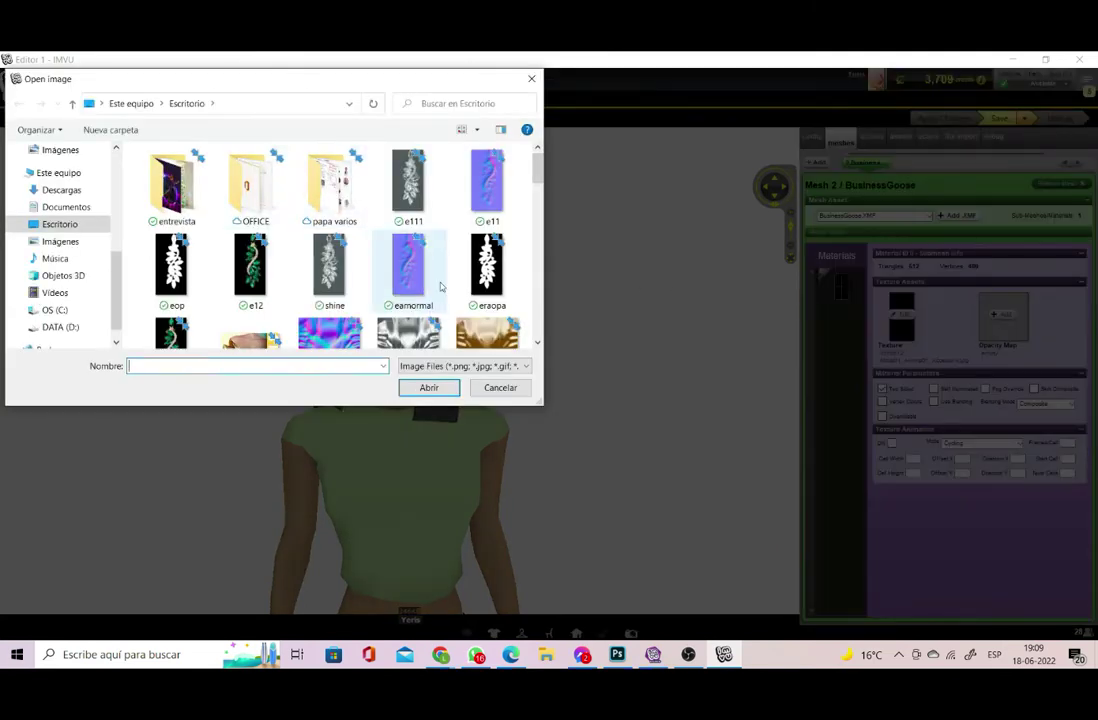
double_click(487, 265)
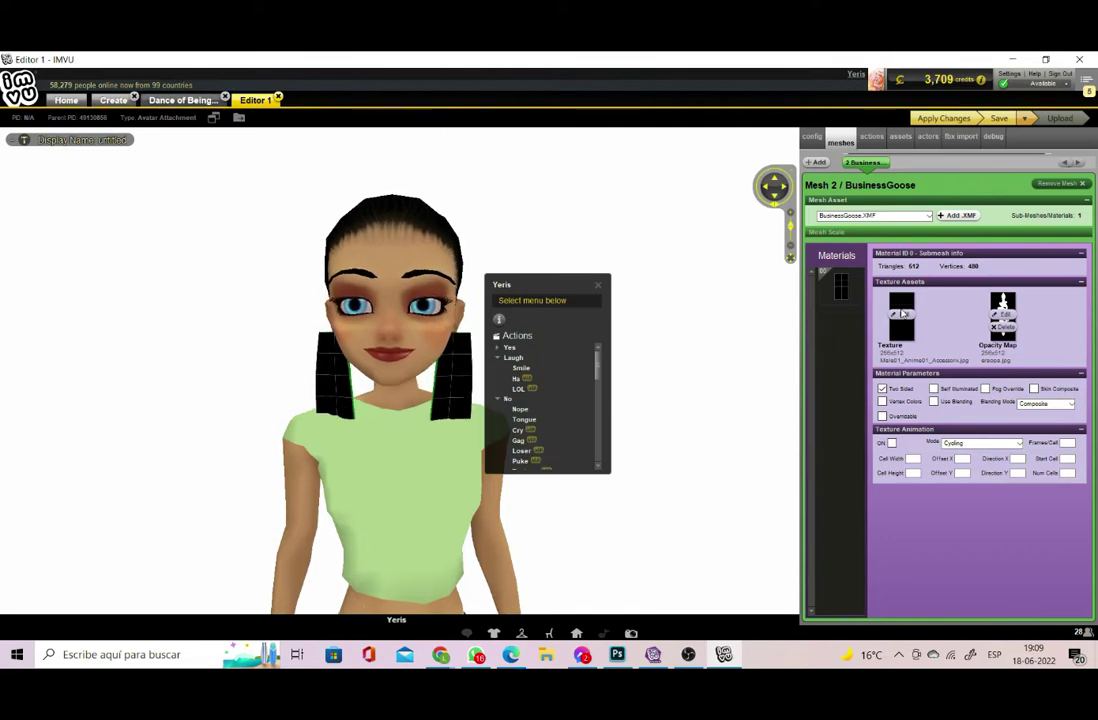
click(902, 315)
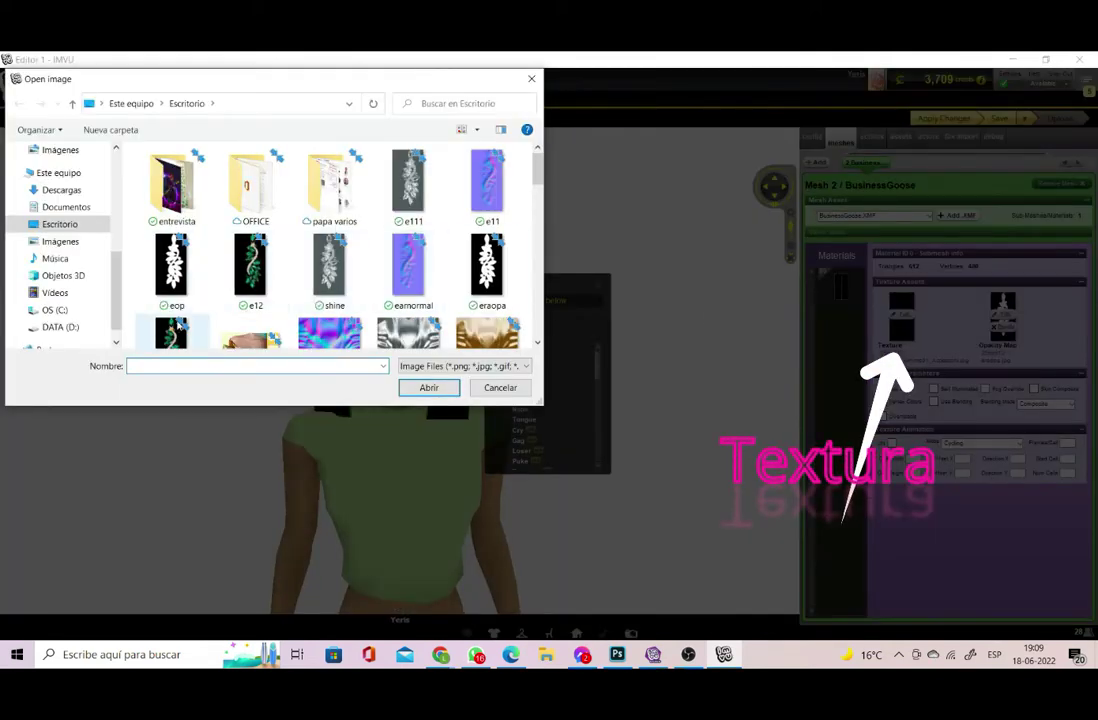
double_click(165, 341)
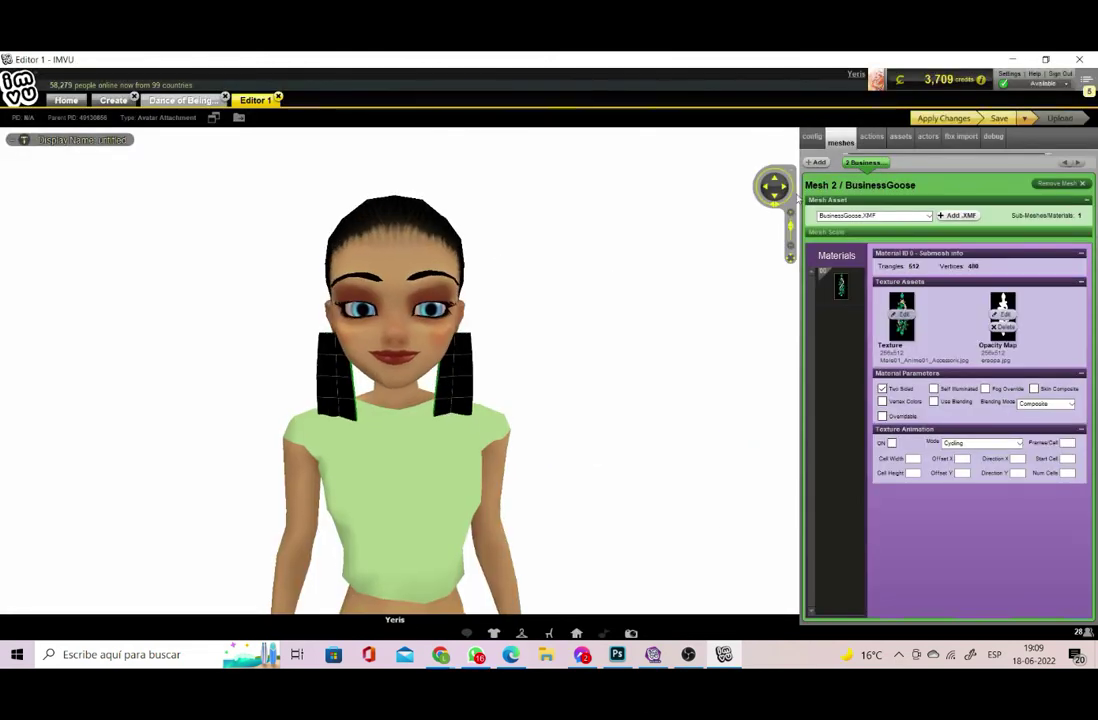
click(945, 119)
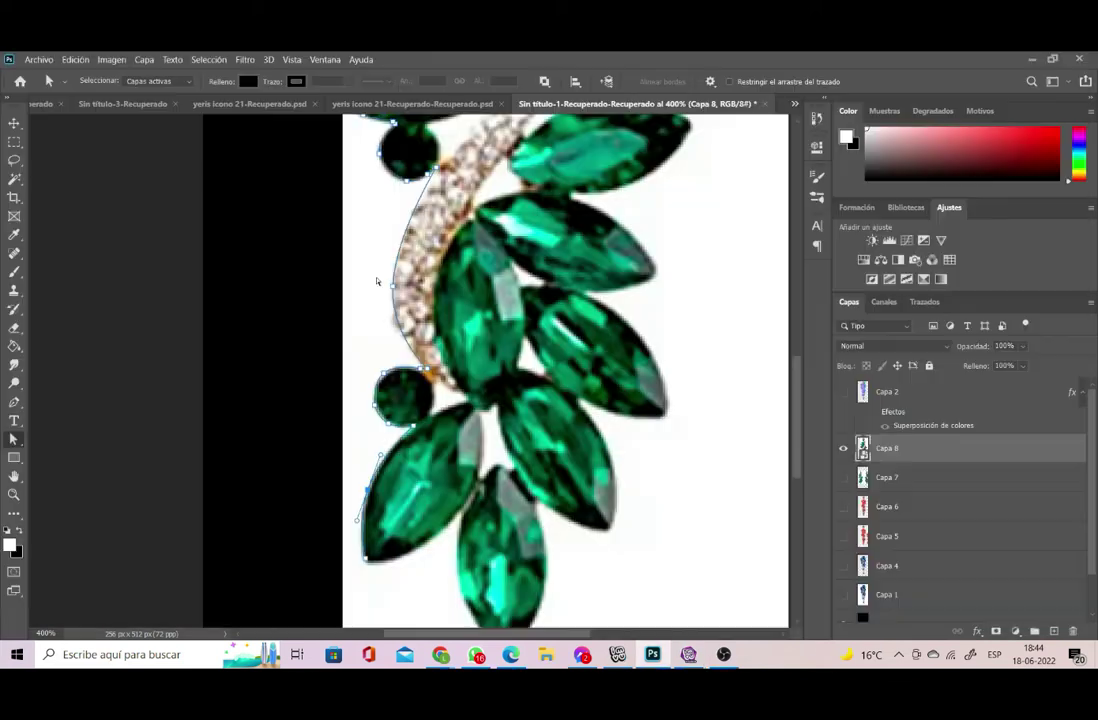
scroll(376, 281, up, 5)
key(p)
key(ctrl+Return)
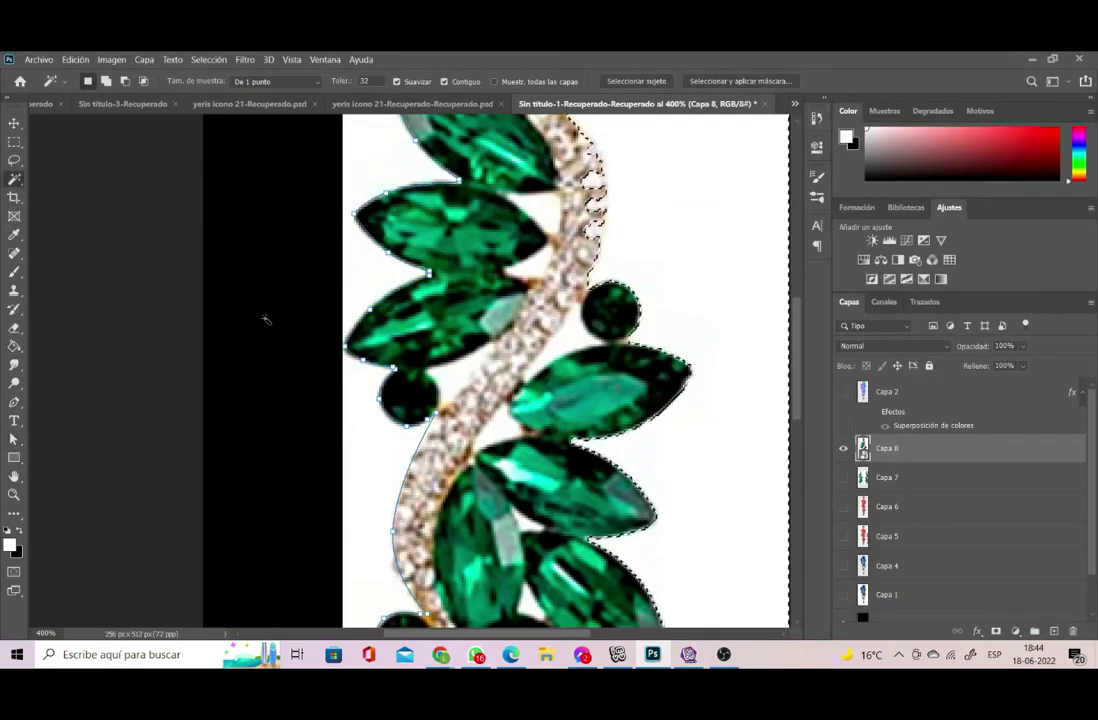
- In Photoshop, continue the Pen path around the bottom leaves of the earring on layer Capa 8, curving it to their edges
scroll(787, 465, down, 4)
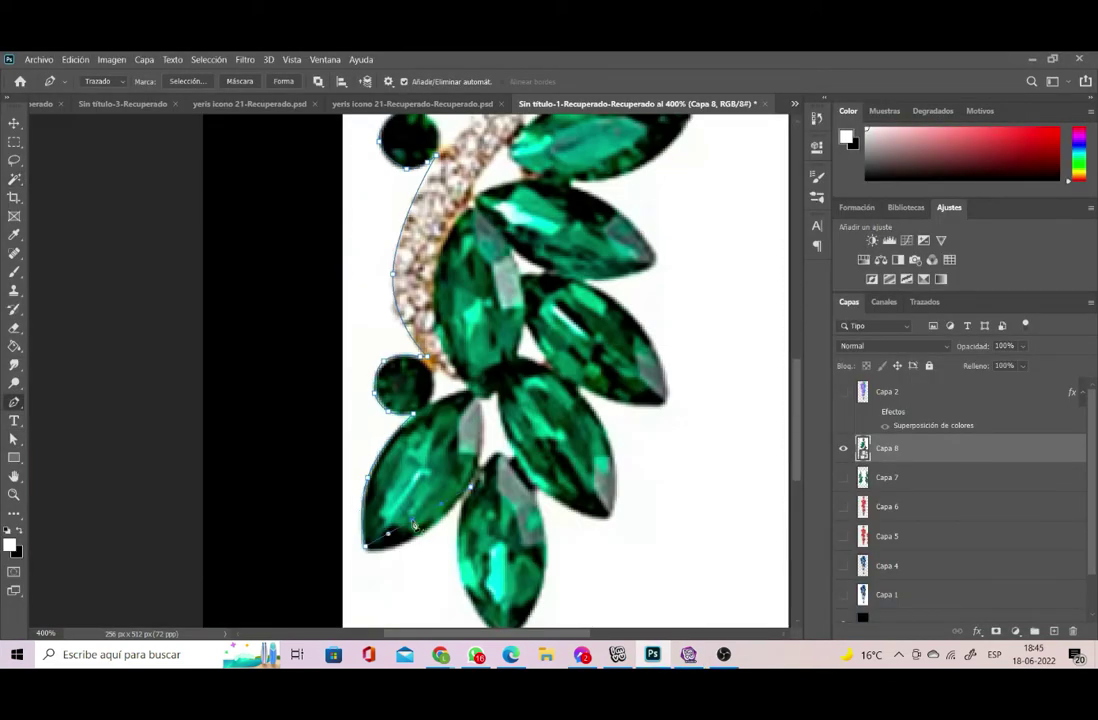
key(a)
key(p)
scroll(502, 546, down, 2)
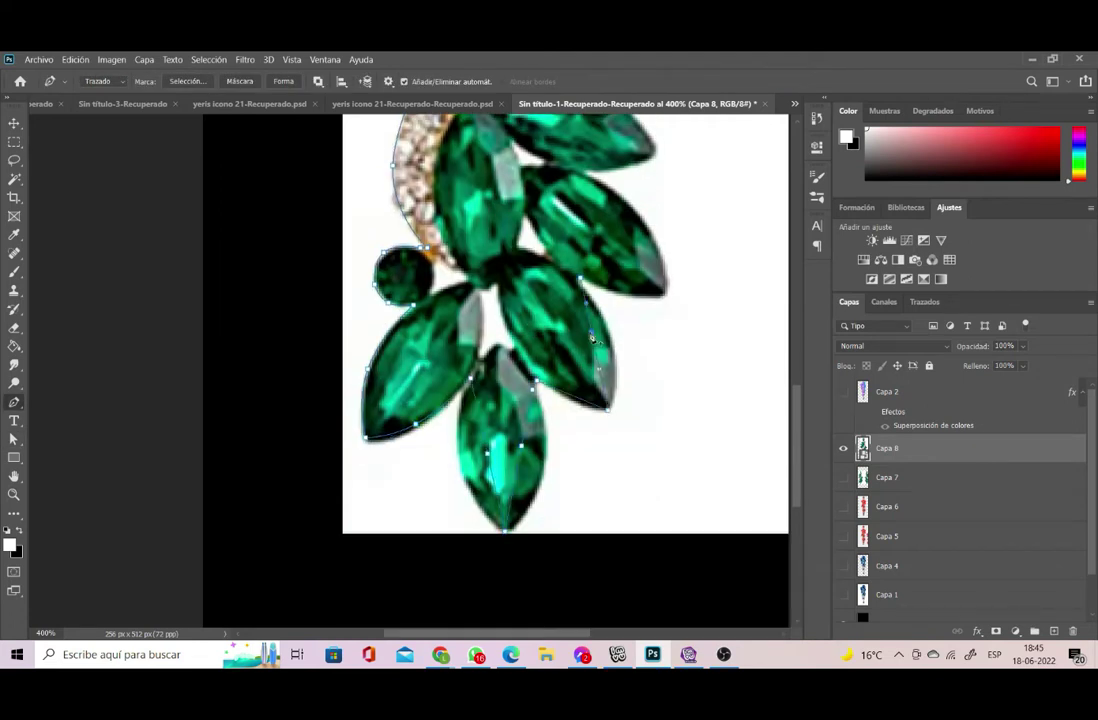
key(a)
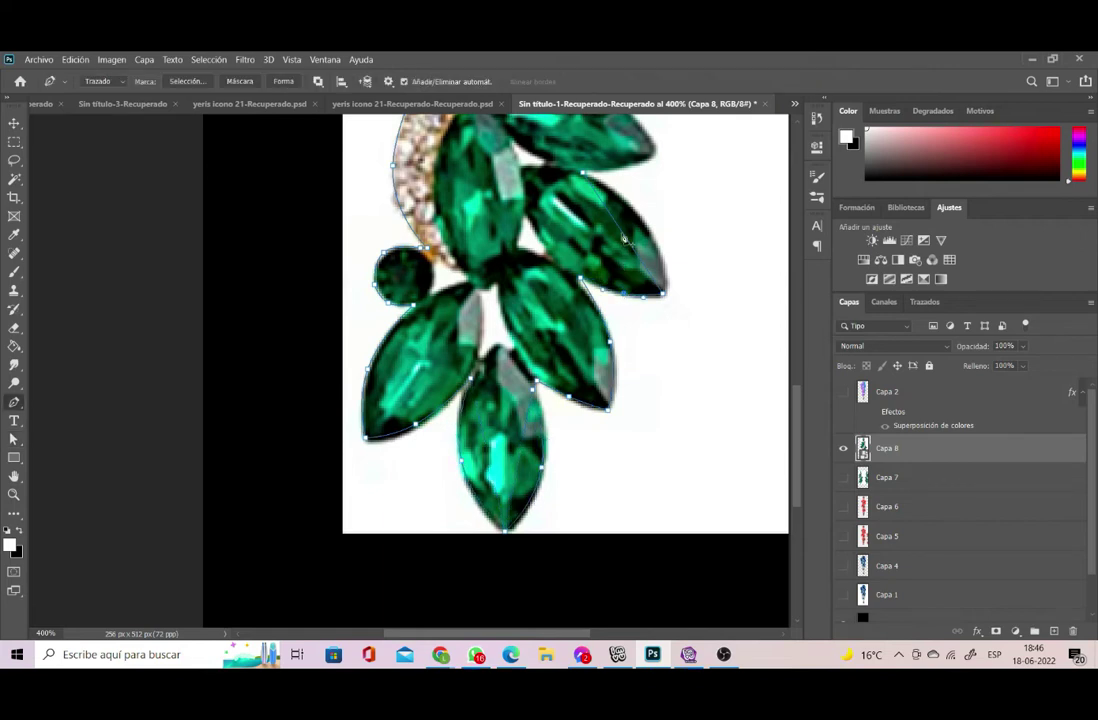
- Extend the Pen path up the earring's right side, following the edges of the three right-hand leaves
scroll(625, 293, up, 3)
key(p)
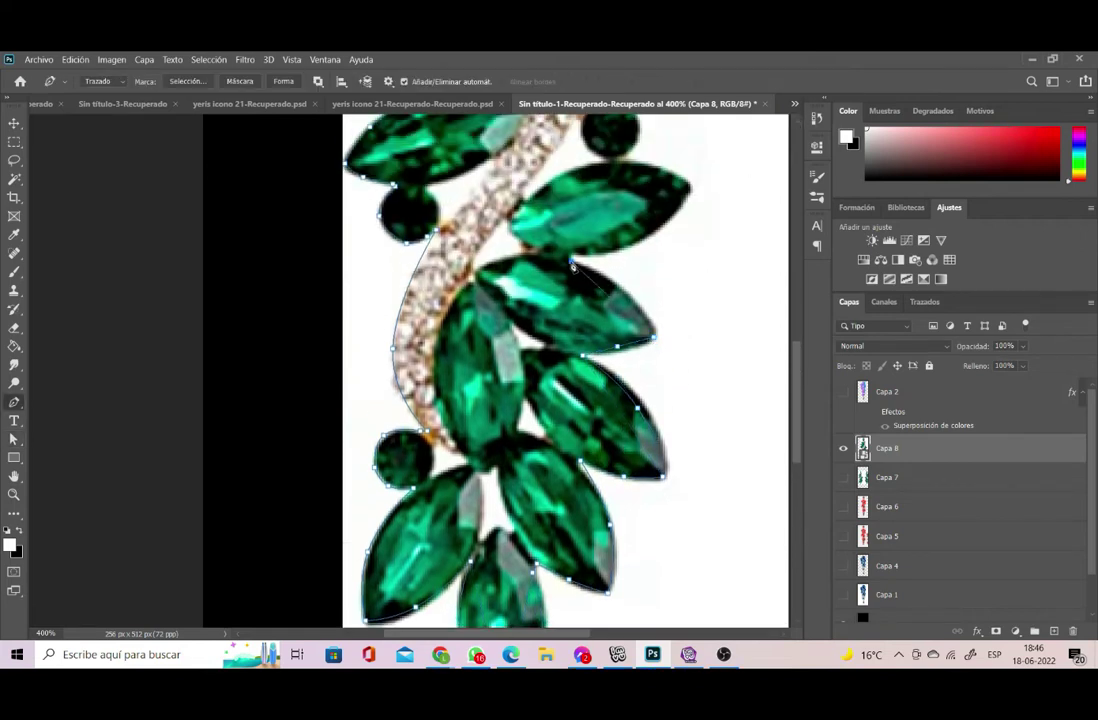
key(a)
key(p)
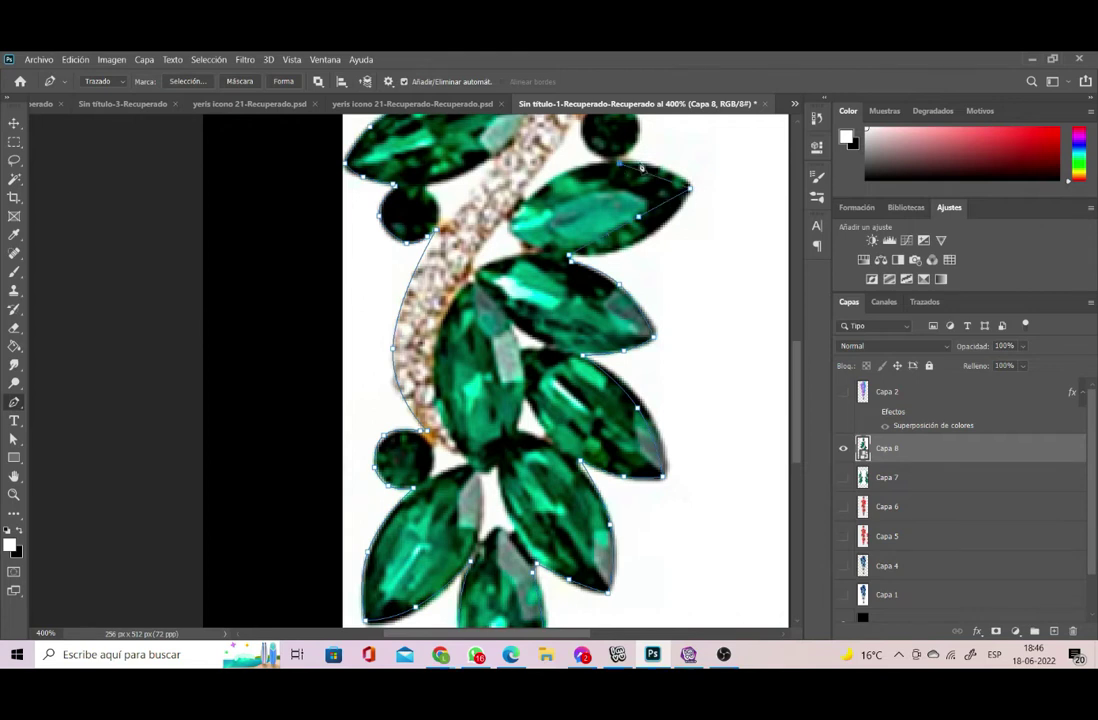
key(a)
scroll(700, 155, up, 4)
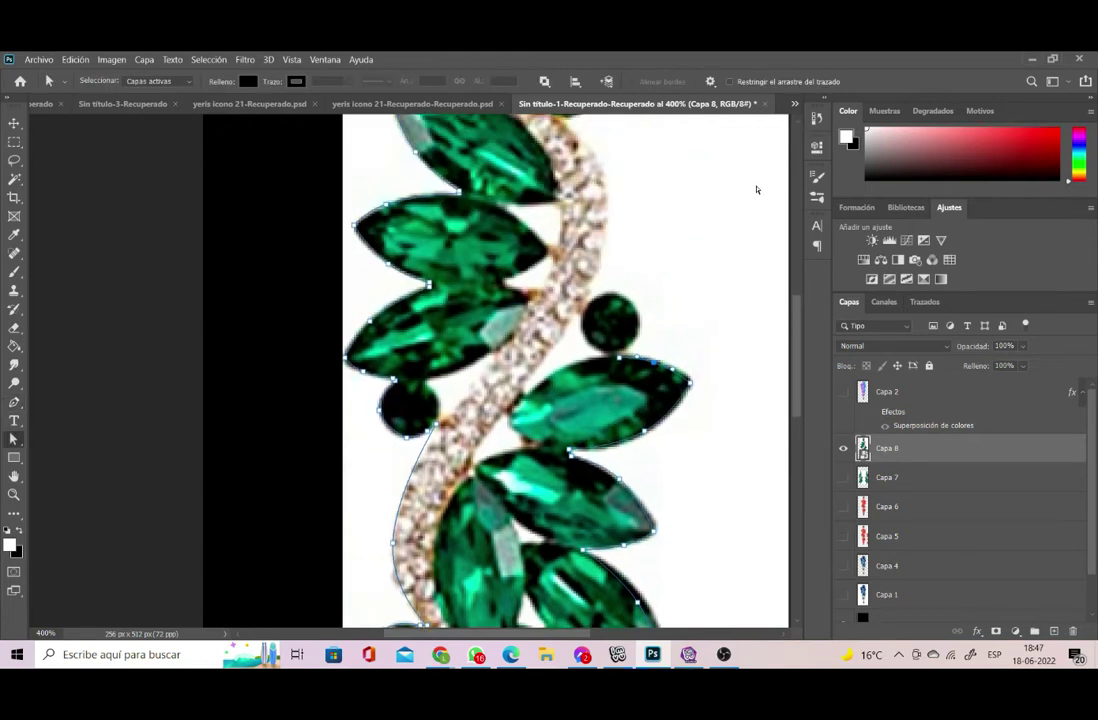
- Trace the path around the right-hand round stones, the stem's curved outer edge and up to the top leaf's tip
key(p)
key(a)
key(p)
scroll(565, 296, up, 3)
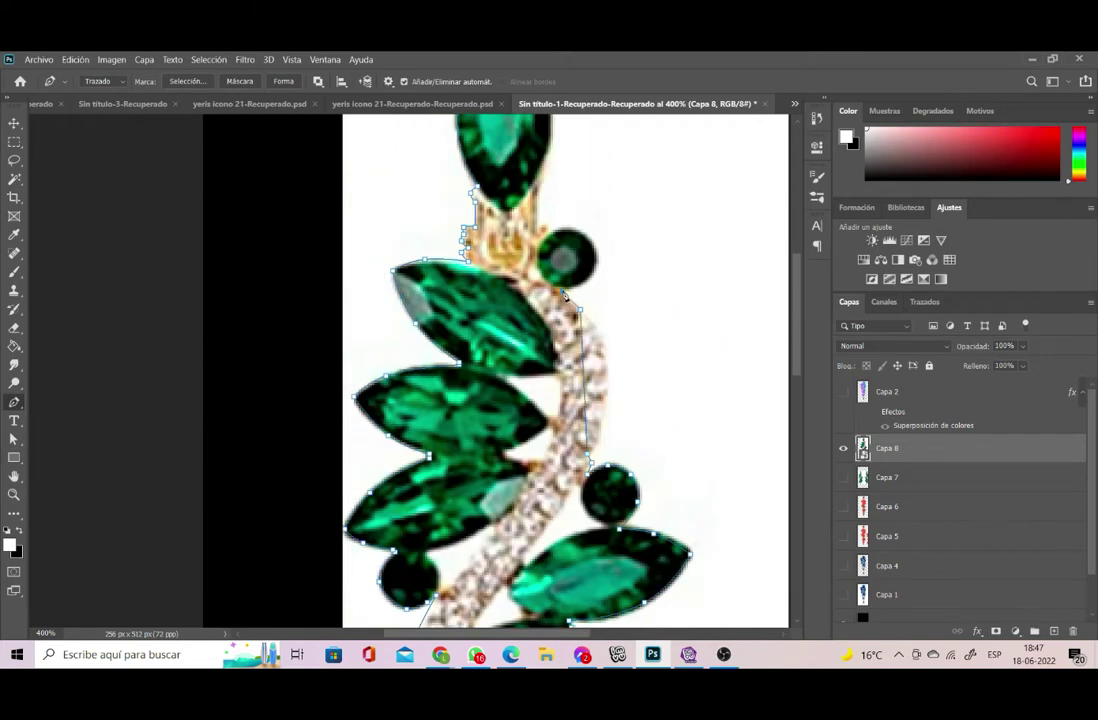
key(a)
drag(588, 399, 606, 382)
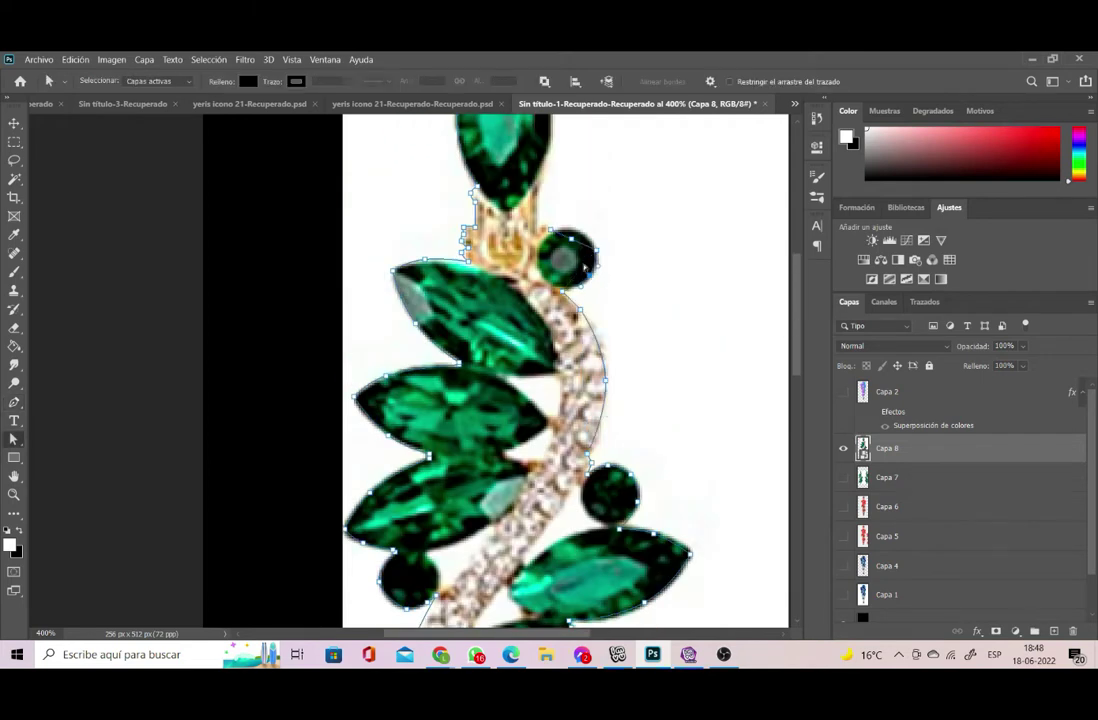
key(p)
scroll(541, 181, up, 3)
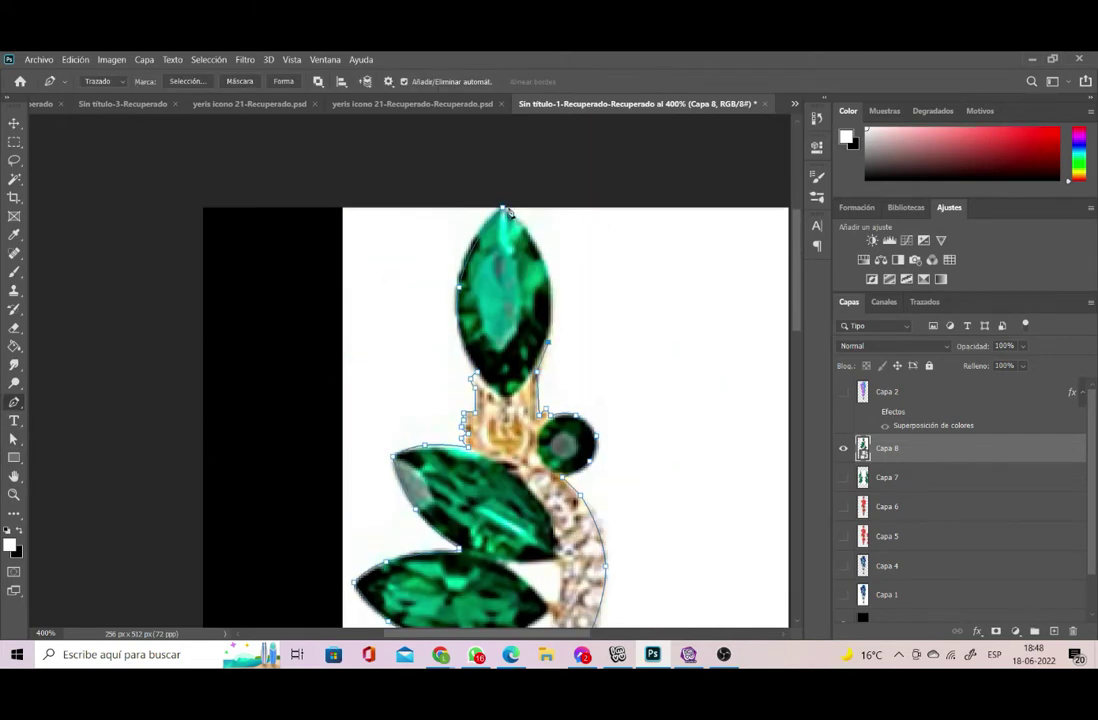
- Turn the finished outline path into a selection, copy the earring to a new layer and hide layer Capa 8
key(a)
right_click(546, 271)
click(590, 349)
key(Return)
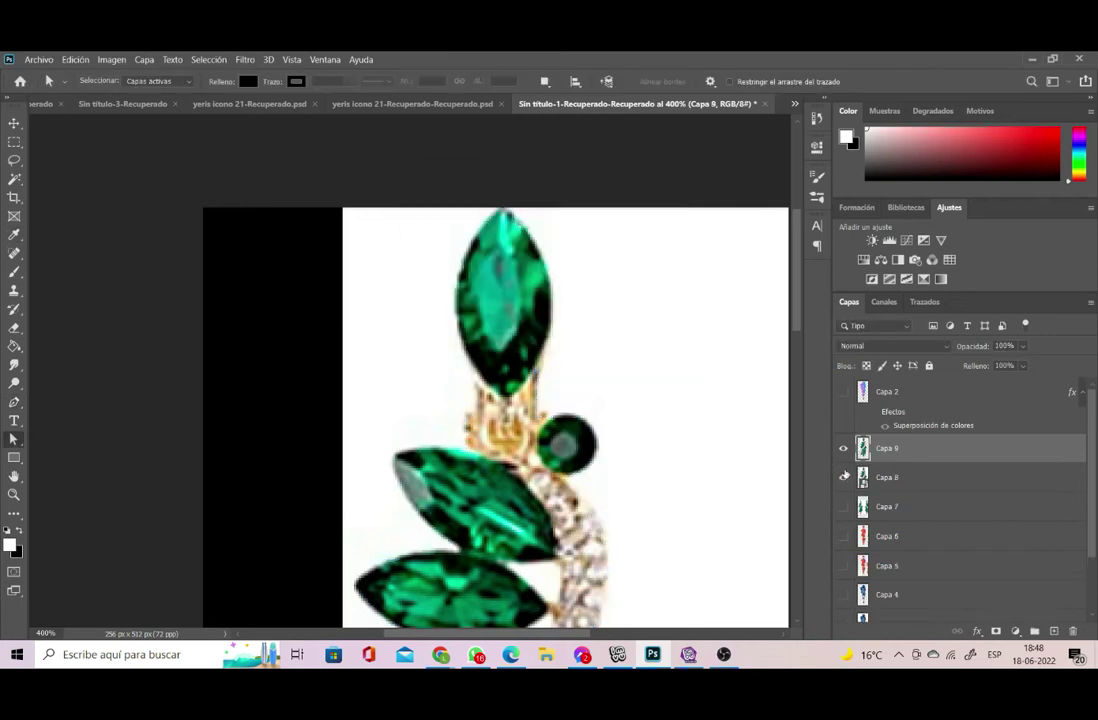
key(ctrl+j)
- Outline the white gap between the lower round stone and the stem with the Pen tool and delete it
scroll(802, 405, down, 5)
key(p)
click(452, 436)
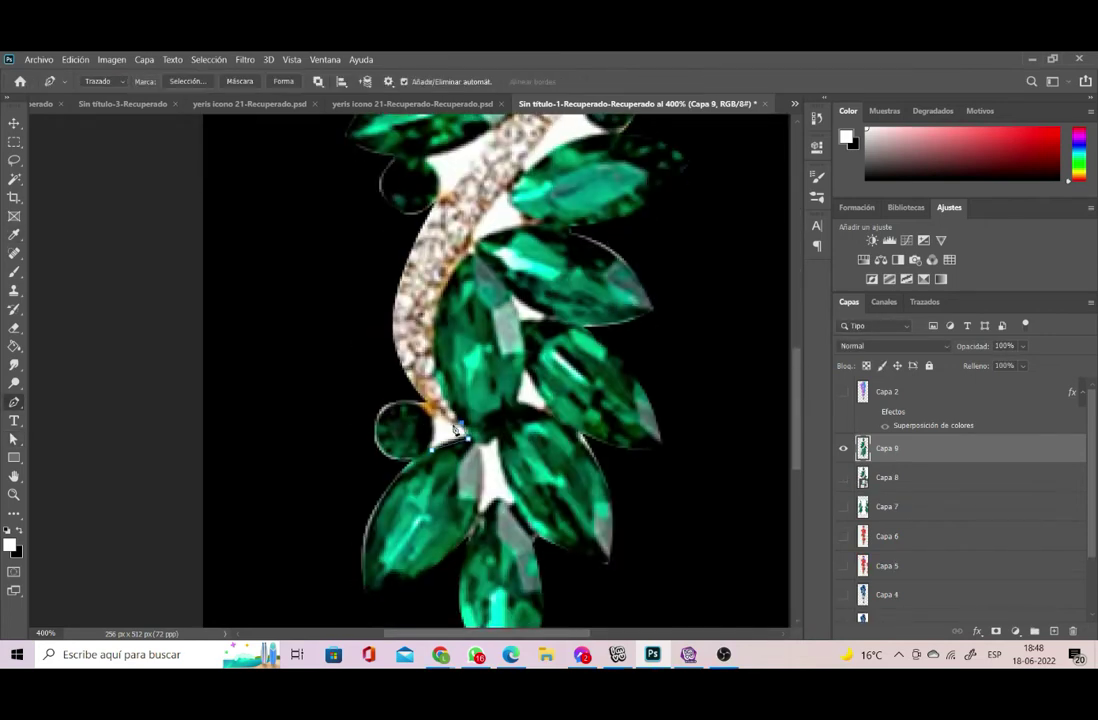
key(a)
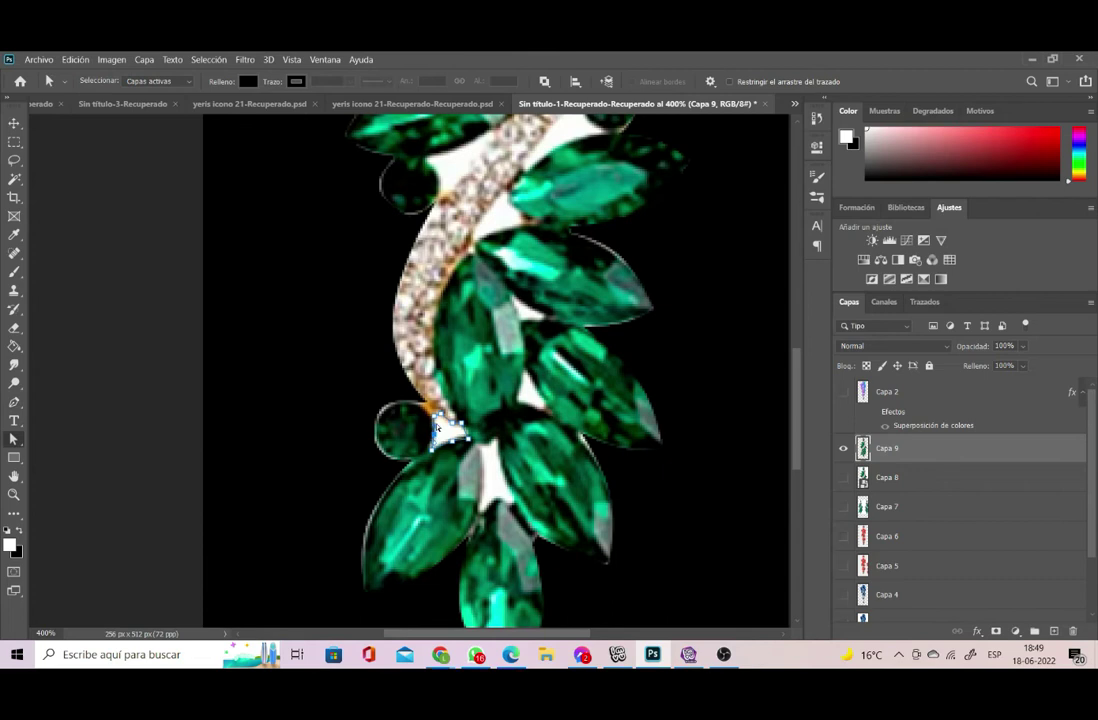
right_click(437, 427)
key(Return)
- Outline the white gap above the bottommost leaf, between its two neighbouring leaves, and delete it through a path selection
key(p)
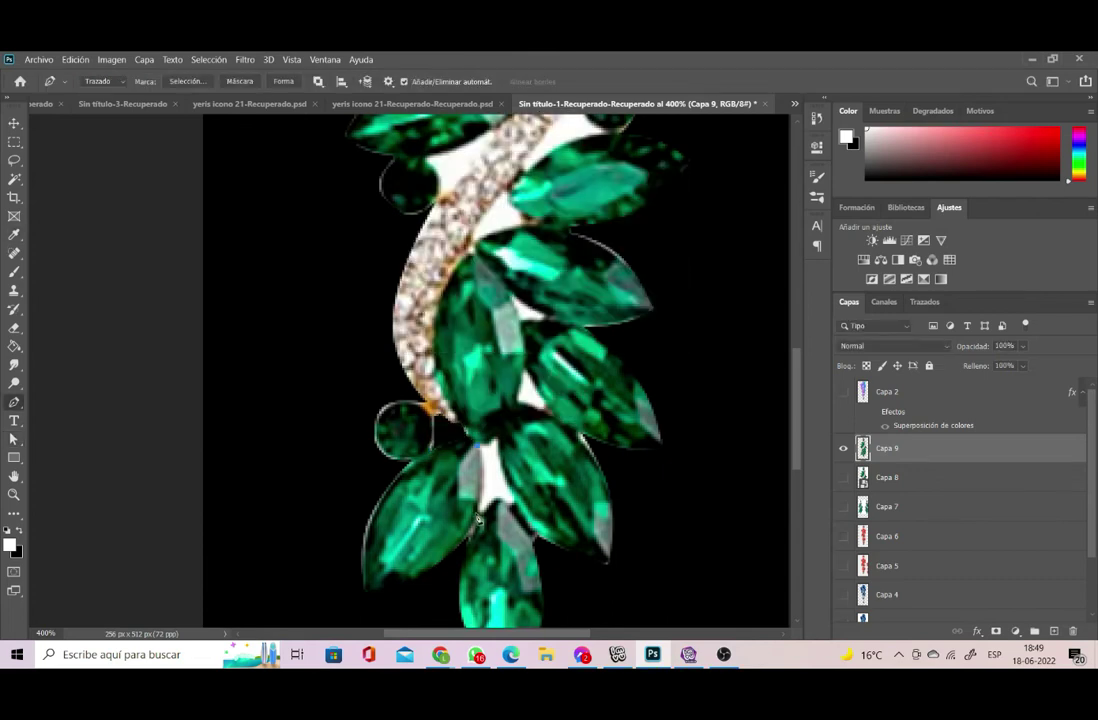
right_click(483, 483)
click(545, 265)
key(a)
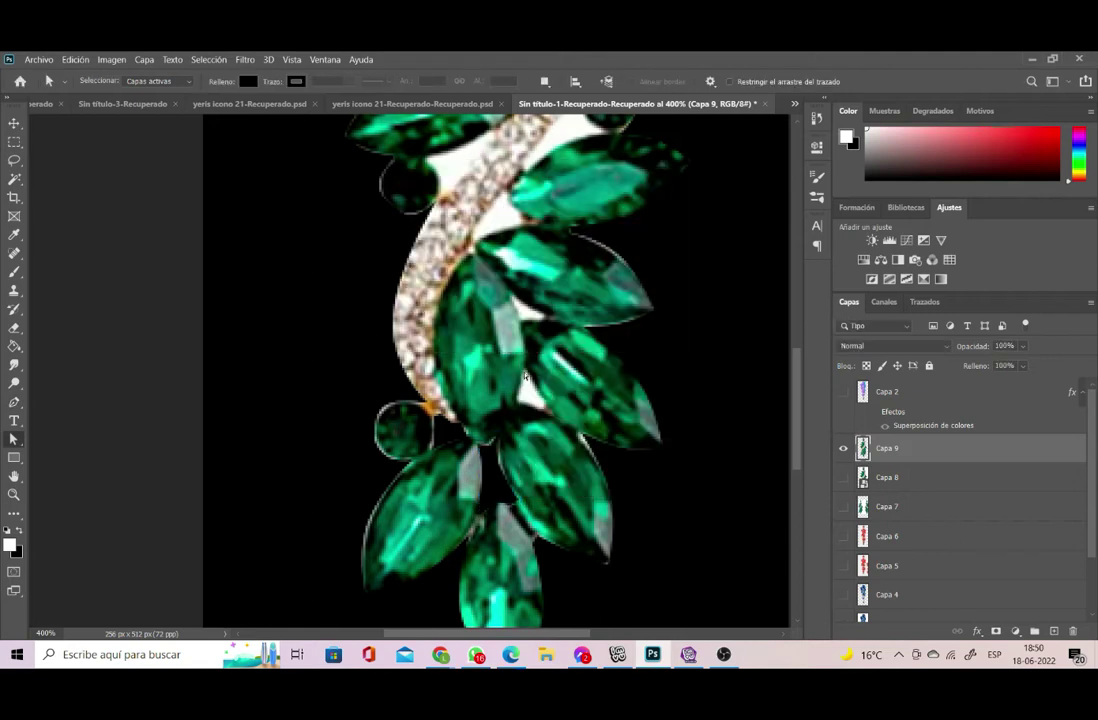
- Outline the white gap between the central leaf and the lower right-hand leaves and delete it through a path selection
key(p)
right_click(526, 385)
click(560, 113)
key(a)
- Outline the white gap between the stem and the two upper right-hand leaves with the Pen tool and delete it
scroll(802, 388, up, 3)
scroll(802, 388, up, 2)
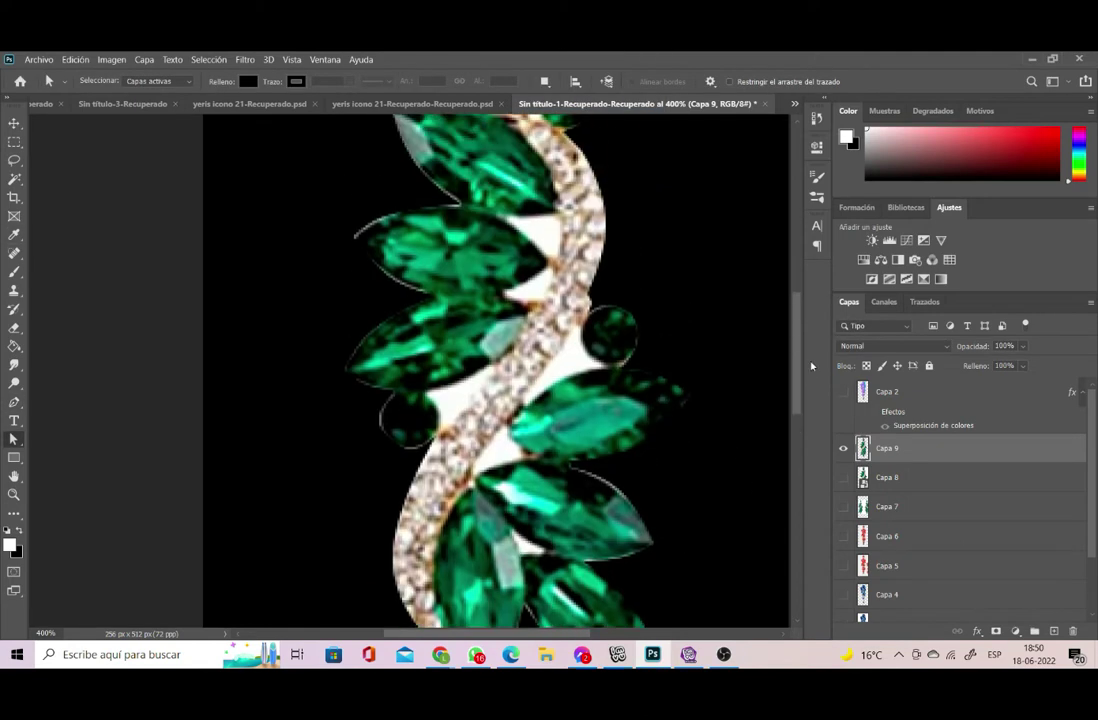
key(p)
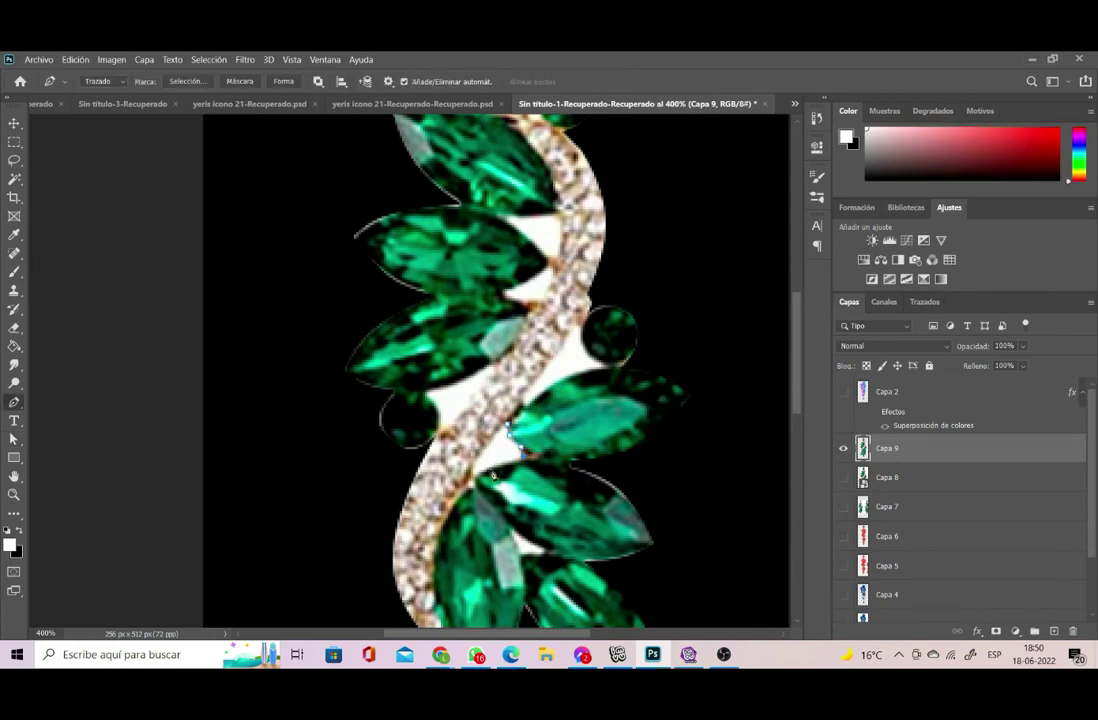
key(a)
right_click(497, 433)
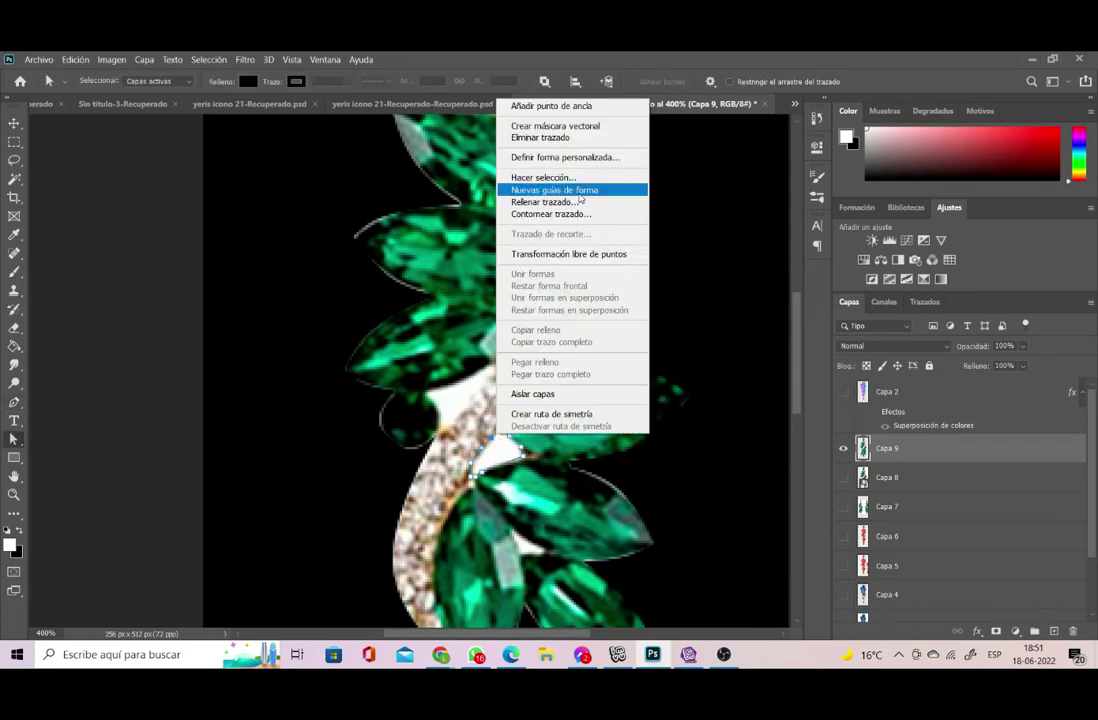
click(578, 180)
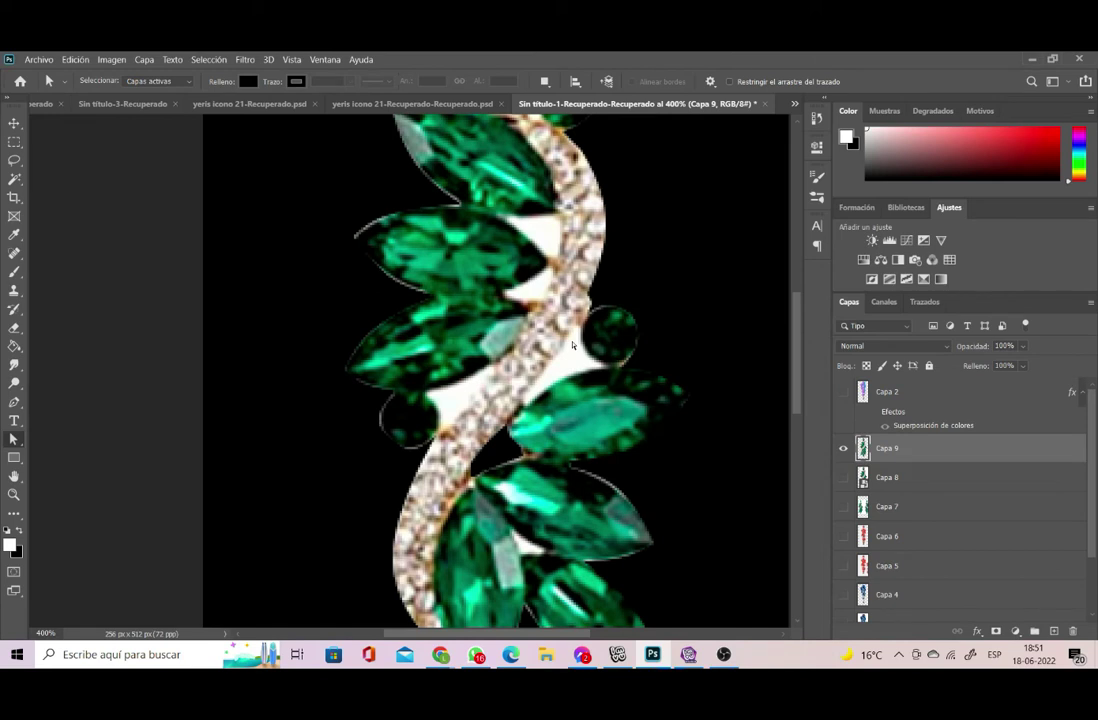
- Trace the white gap between the stem, the right-hand round stone and the leaf below, and remove it
key(p)
click(581, 331)
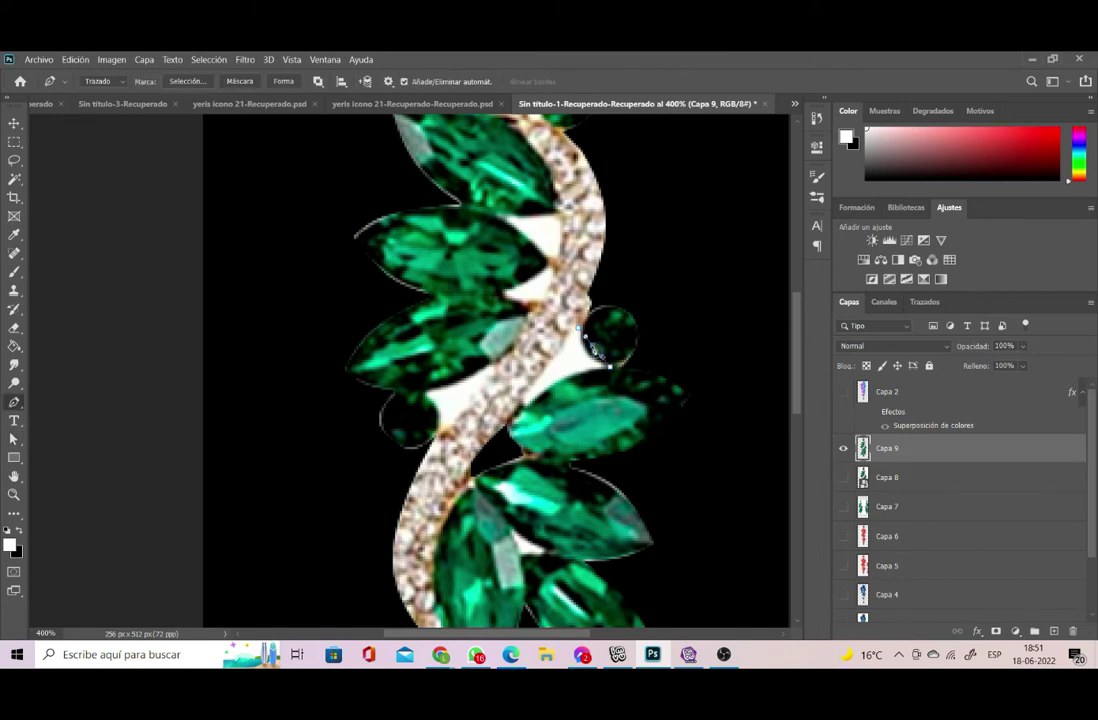
click(563, 388)
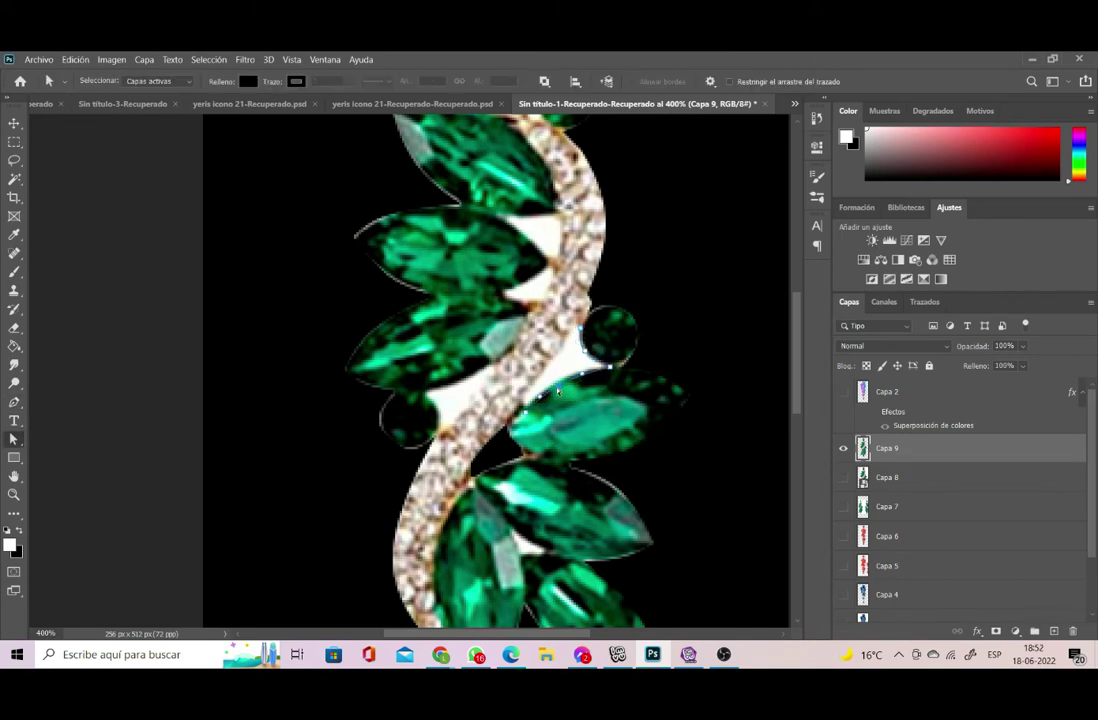
right_click(578, 350)
click(610, 383)
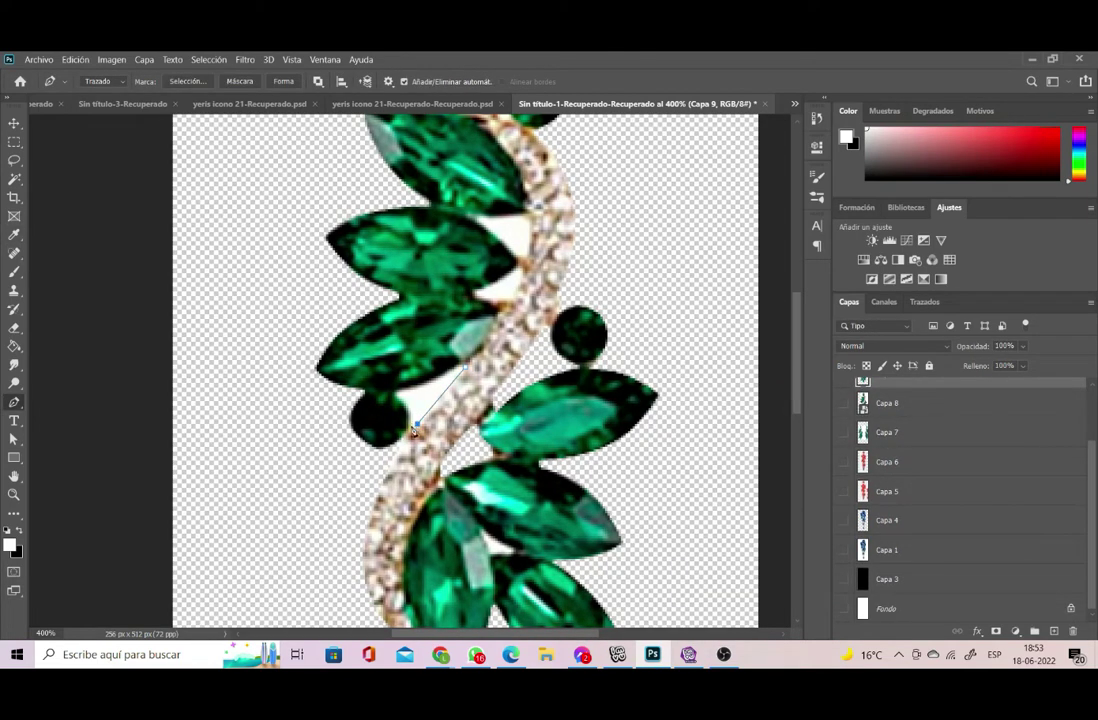
- Outline the white gap between the stem, the left-hand round stone and the leaf above it, and delete it through a path selection
right_click(465, 370)
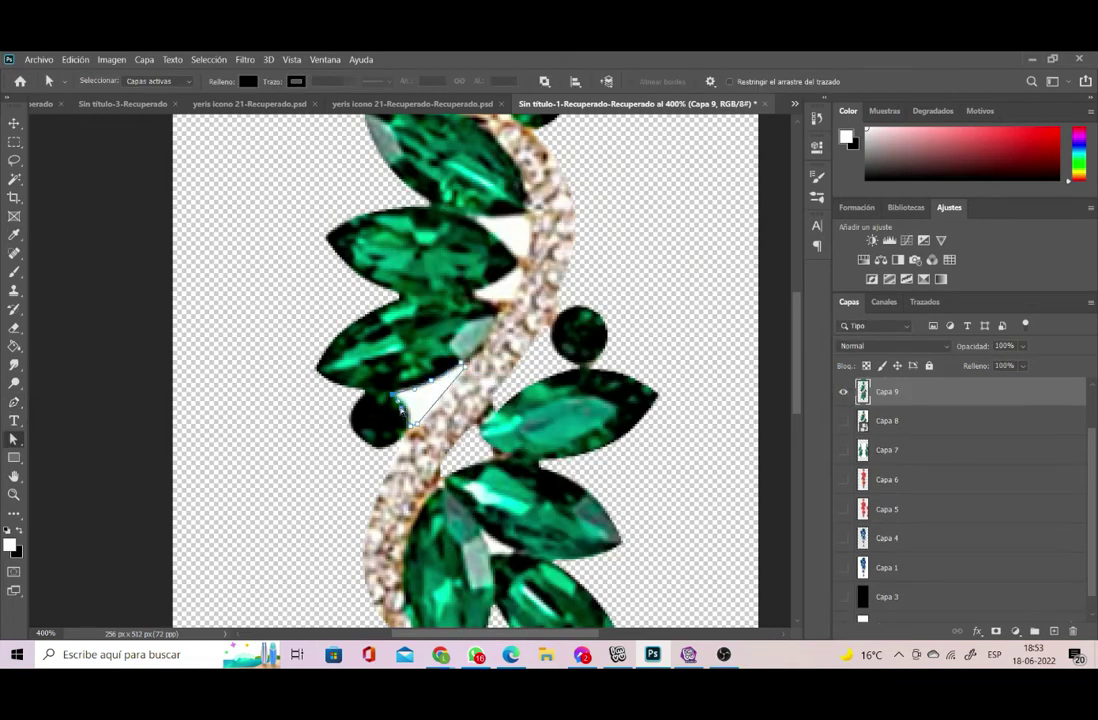
right_click(398, 403)
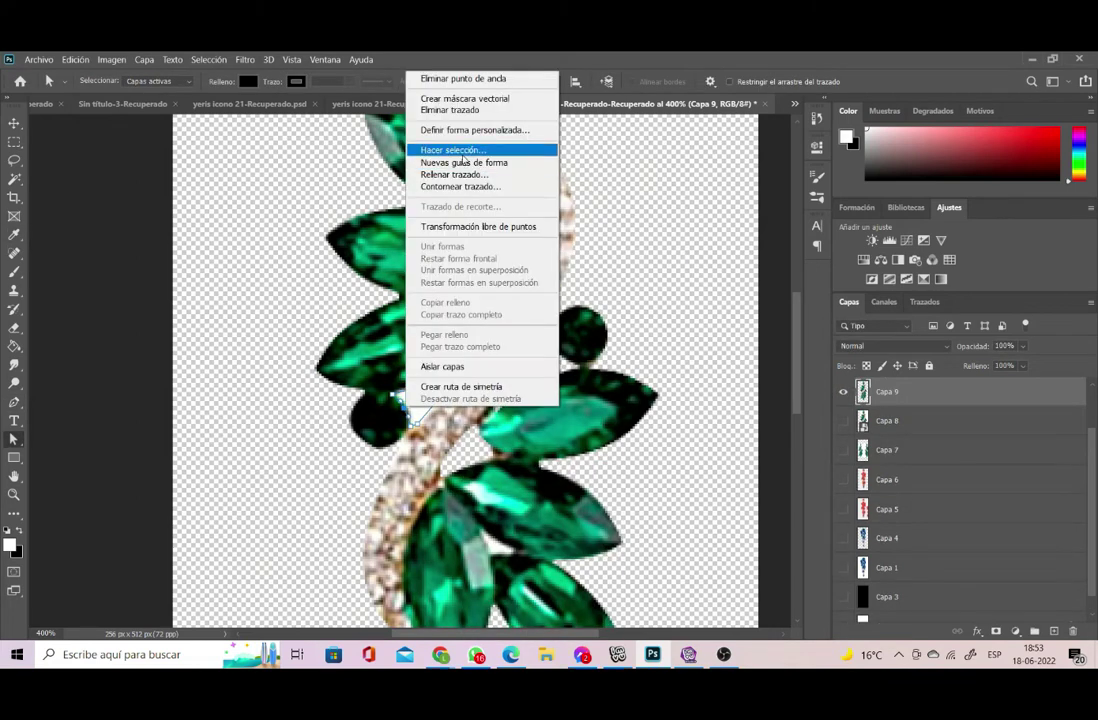
key(Escape)
- Trace the white gap between the upright leaf beside the lower stem and the two leaves to its right, and remove it
scroll(430, 390, down, 5)
scroll(465, 403, up, 2)
key(p)
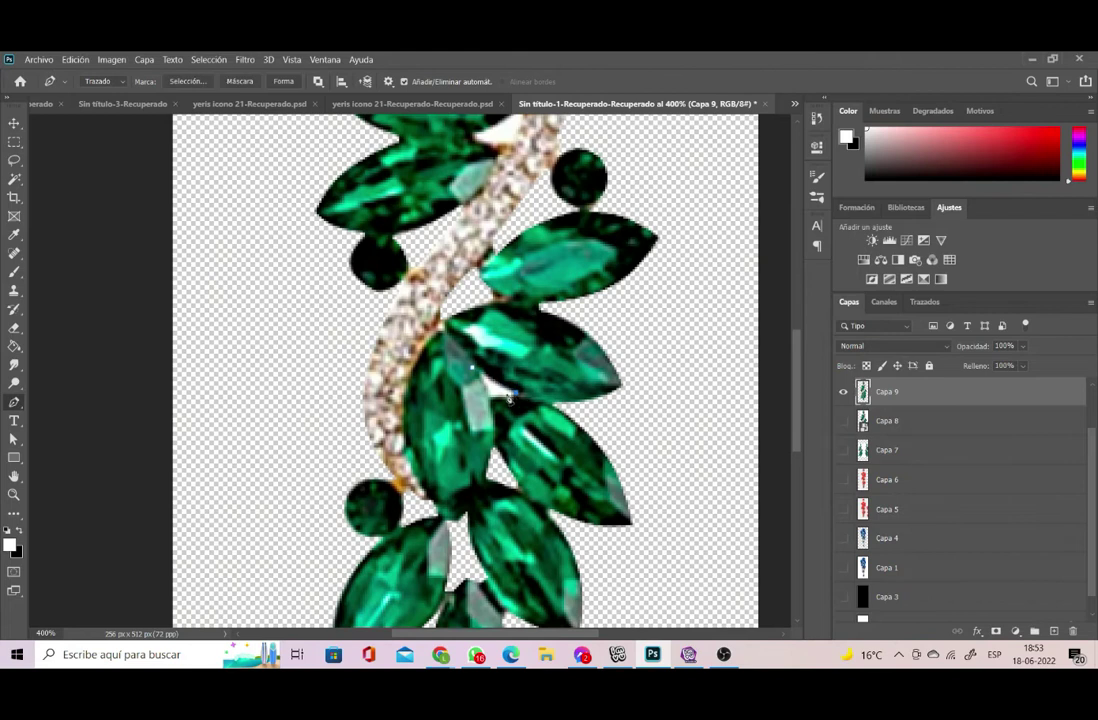
right_click(483, 390)
key(Escape)
- Outline the white gap between the stem and the second and third left-hand leaves and delete it through a path selection
scroll(505, 472, up, 5)
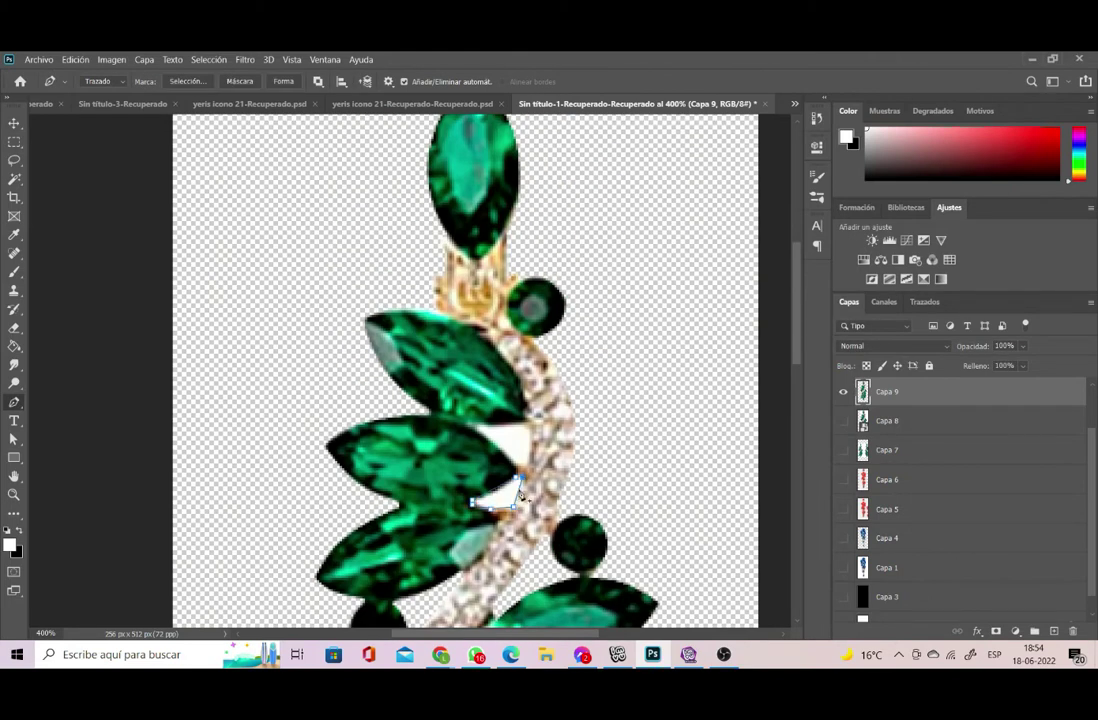
key(a)
key(Delete)
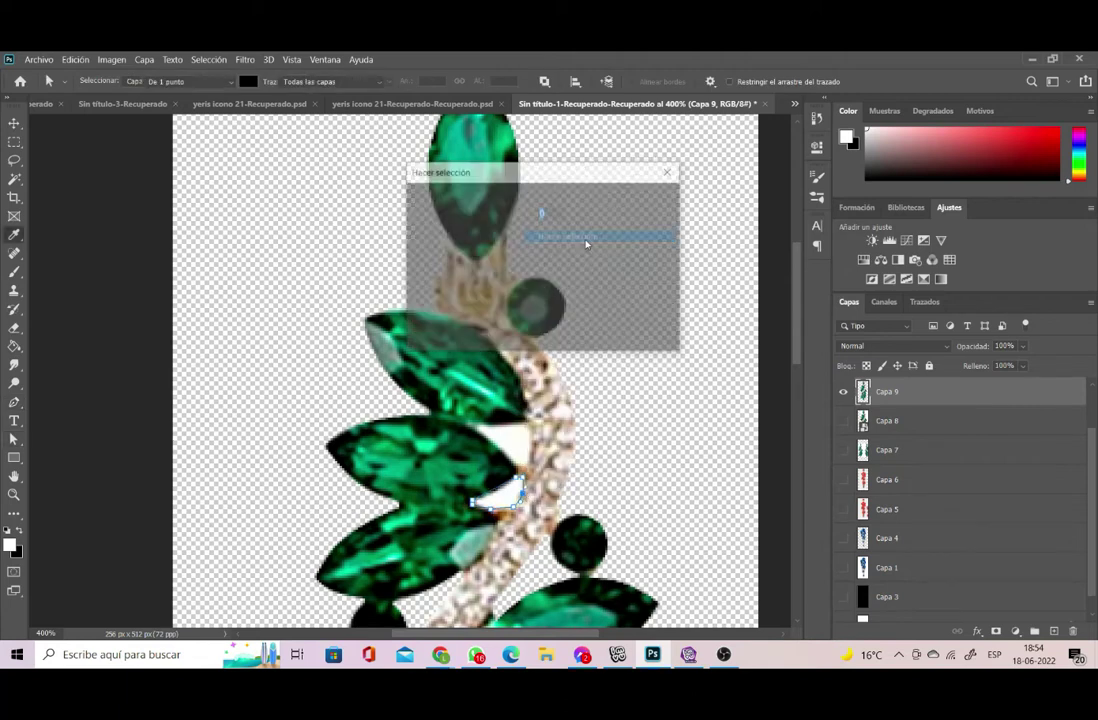
- Outline the white gap between the stem and the two uppermost left-hand leaves with the Pen tool and delete it
key(p)
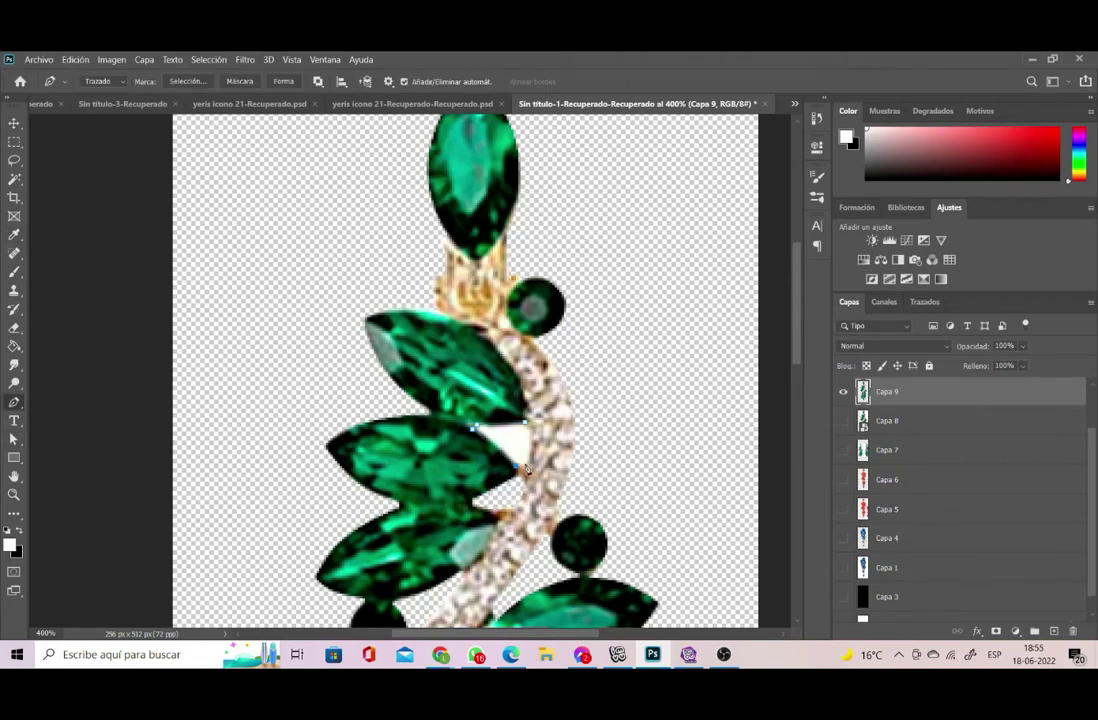
key(a)
right_click(528, 447)
key(Escape)
- Export the emerald earring on the black background for web as a high-quality JPEG of 256 x 512 px
scroll(578, 189, down, 3)
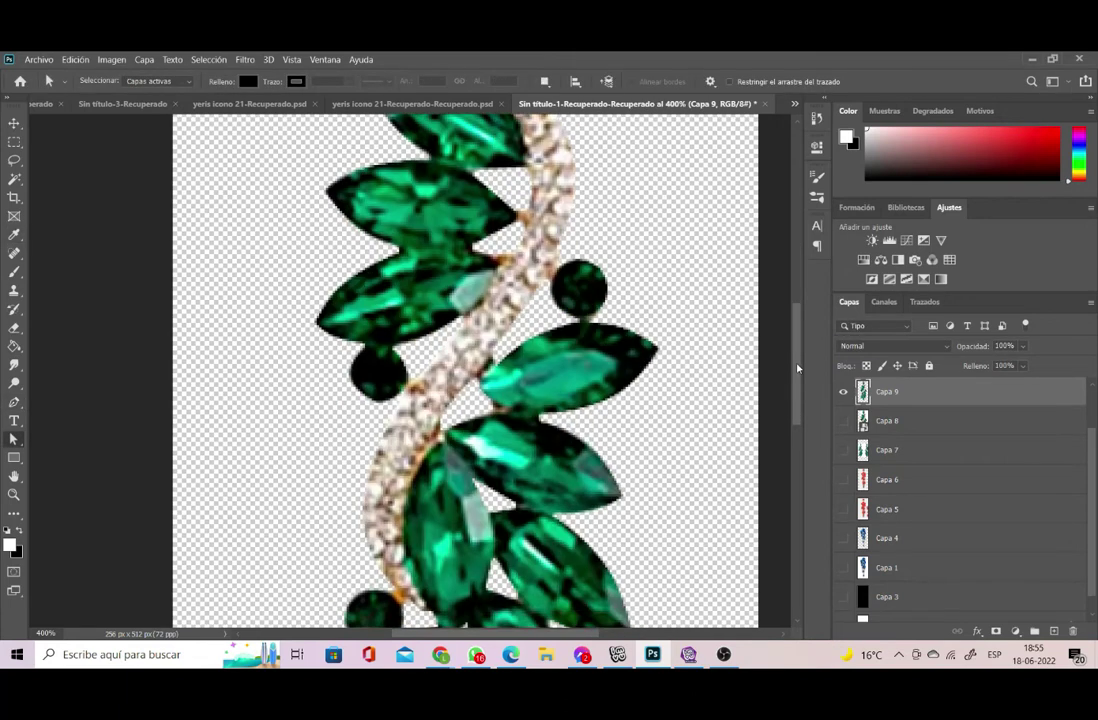
scroll(700, 260, up, 4)
scroll(781, 289, down, 8)
click(39, 59)
mouse_move(50, 255)
click(318, 309)
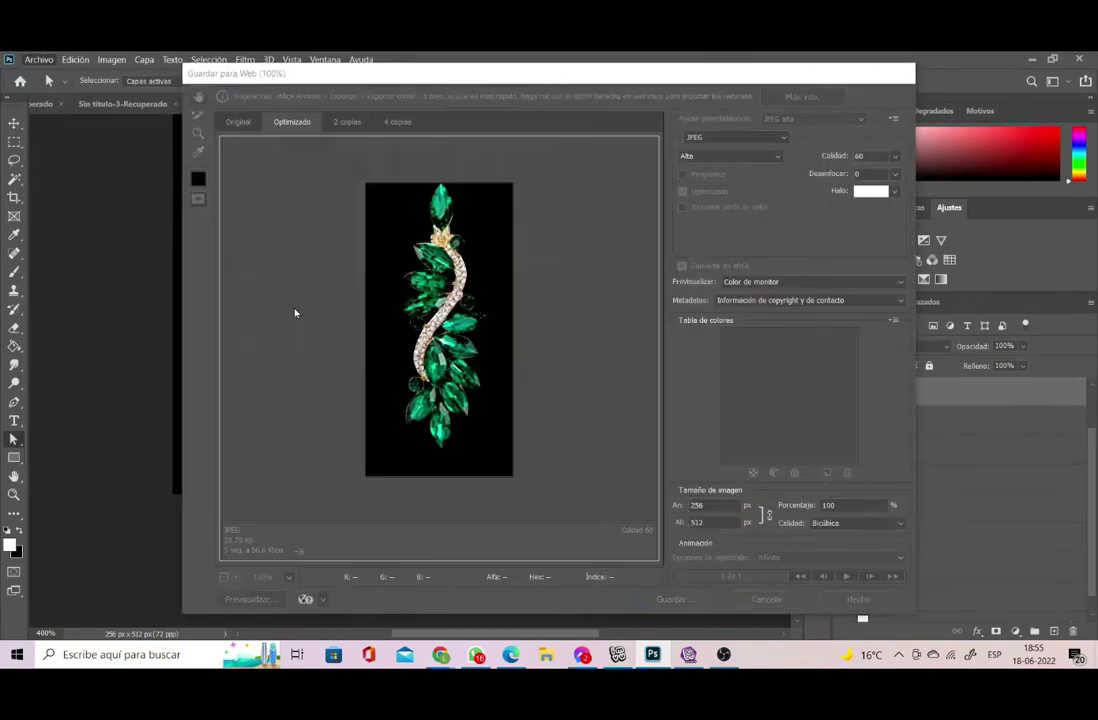
key(Escape)
- Add a Color Overlay effect in white (ffffff) at 100% opacity to the earring layer Capa 9
drag(1093, 492, 1093, 407)
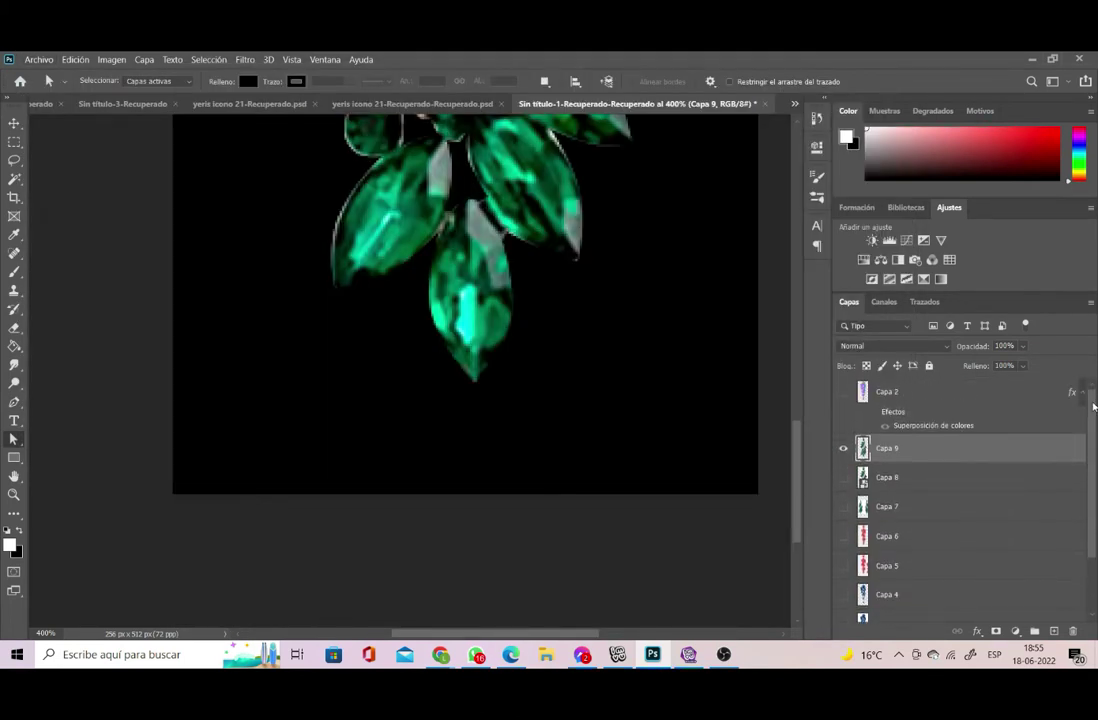
click(978, 635)
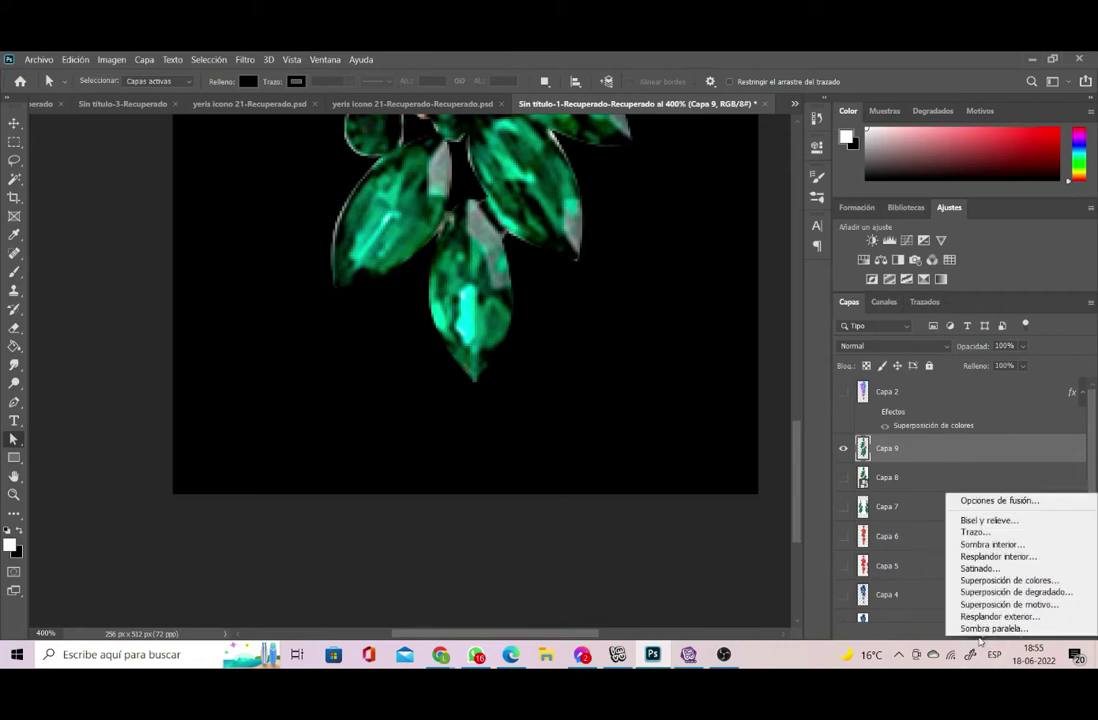
click(1000, 581)
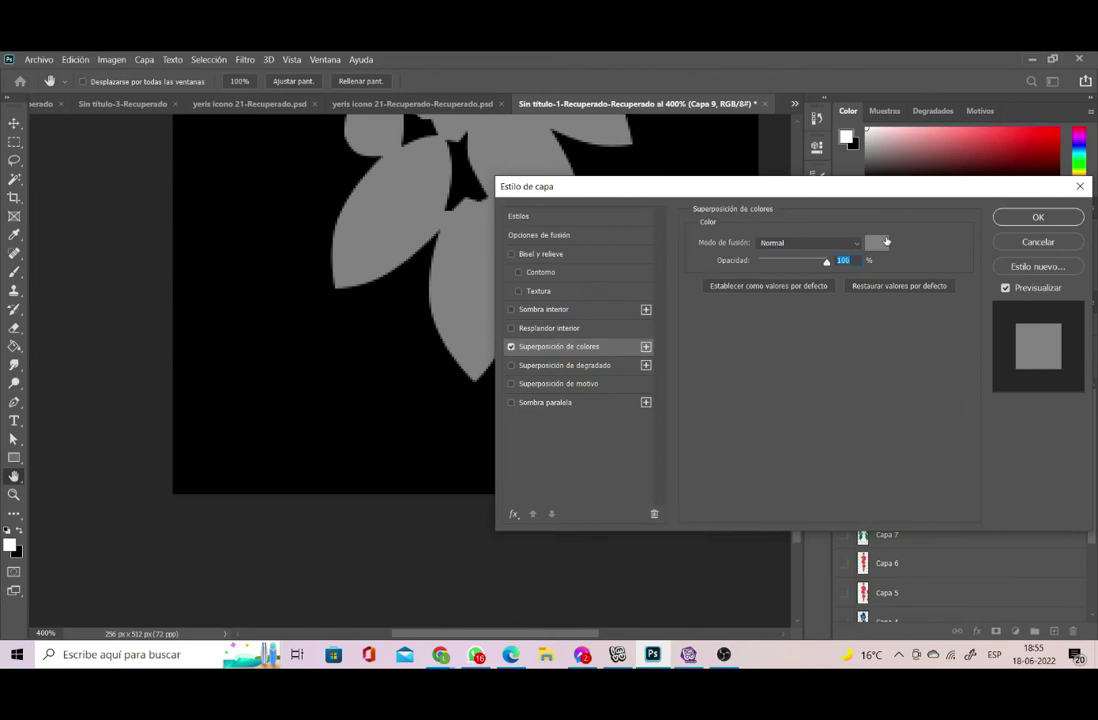
click(877, 243)
text(ffffff)
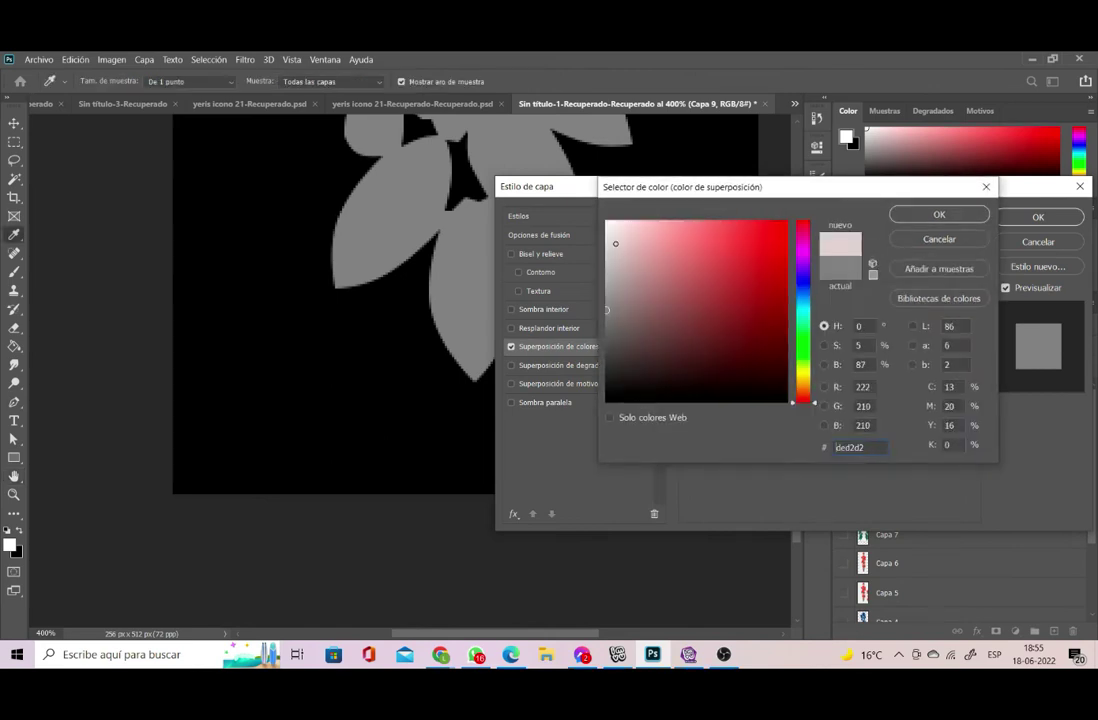
click(909, 215)
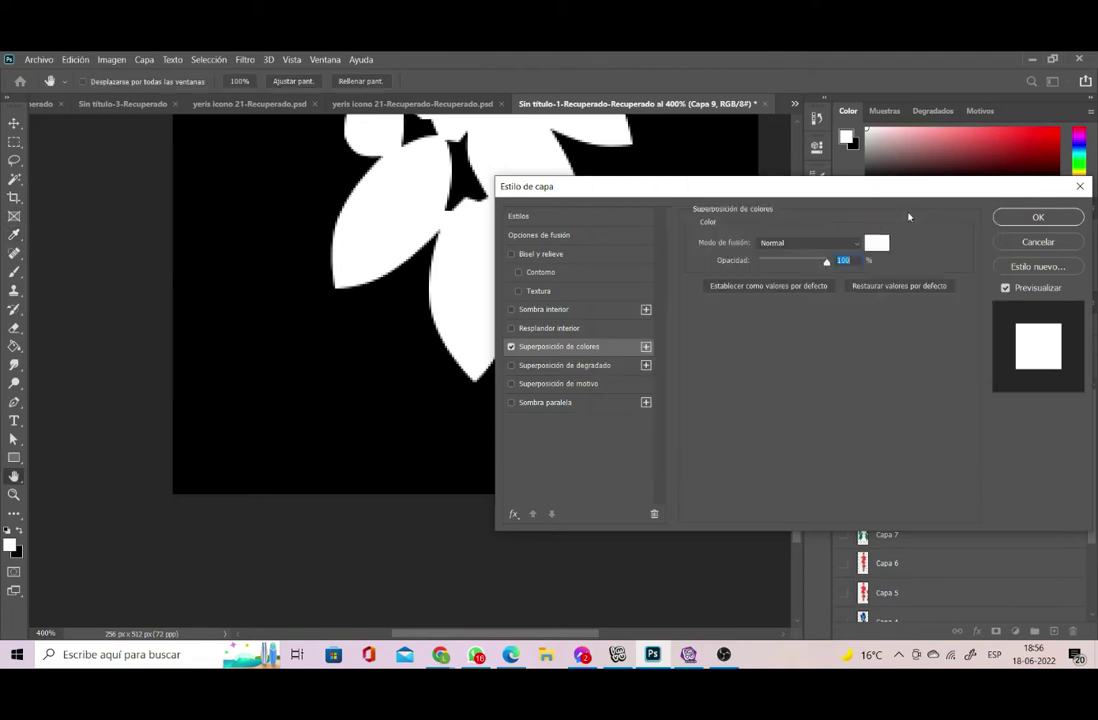
click(1013, 217)
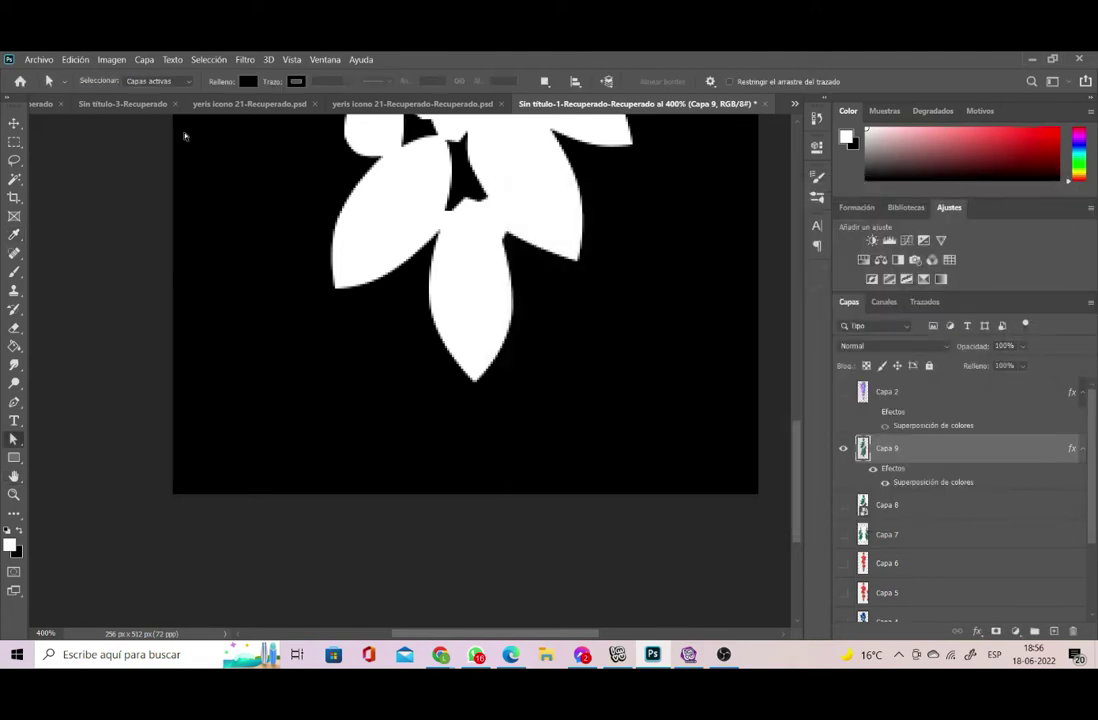
- Export the white-on-black earring opacity map for web as a JPEG named "hoja" on the desktop
click(39, 60)
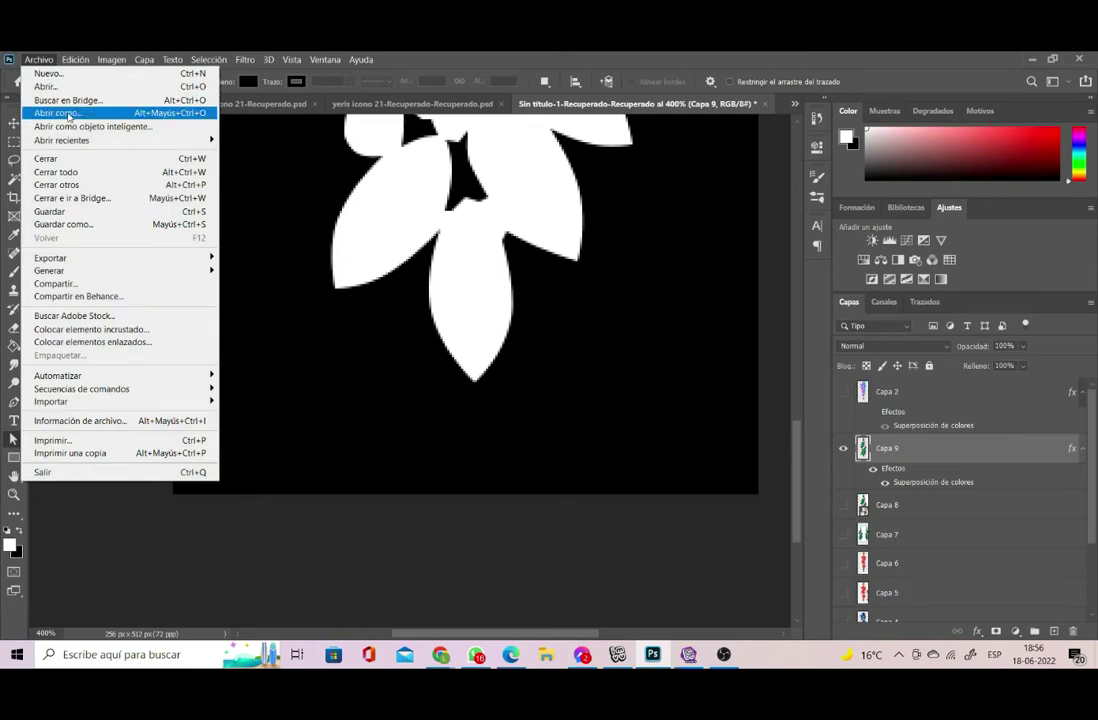
mouse_move(121, 262)
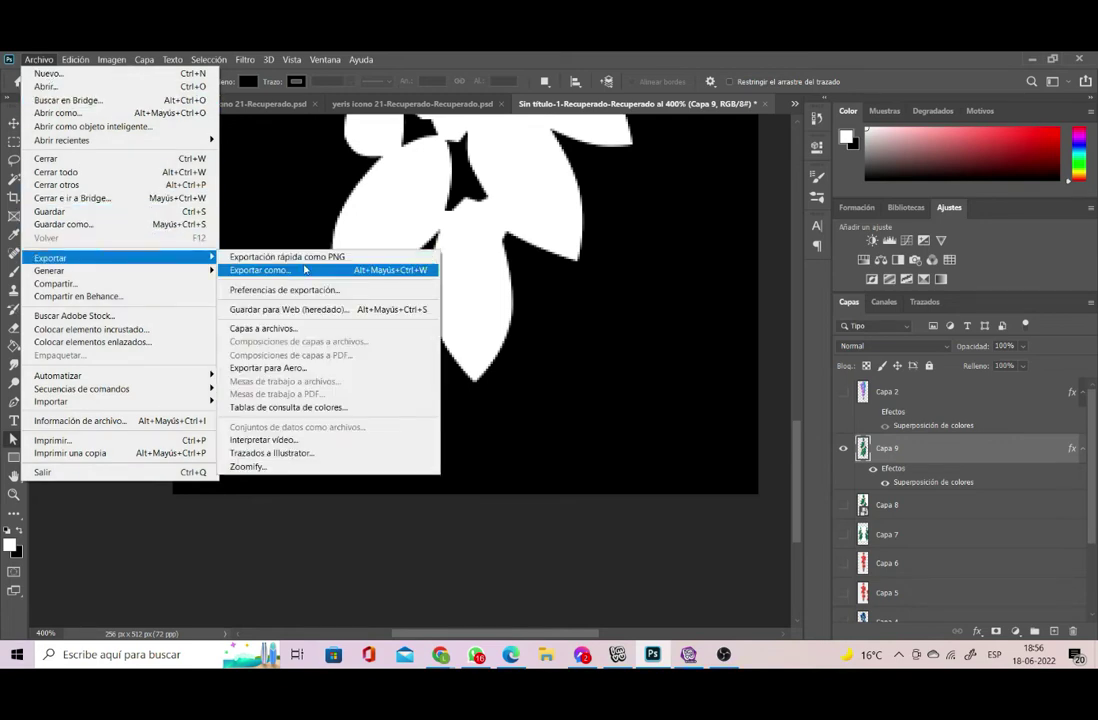
click(306, 310)
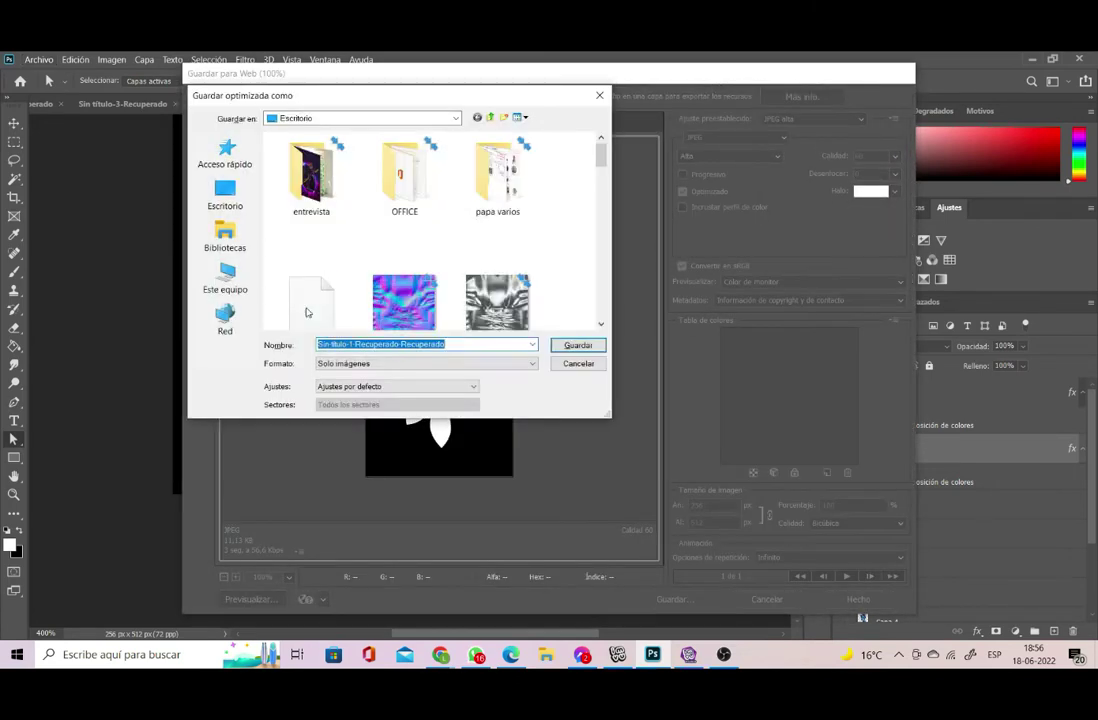
text(hoja)
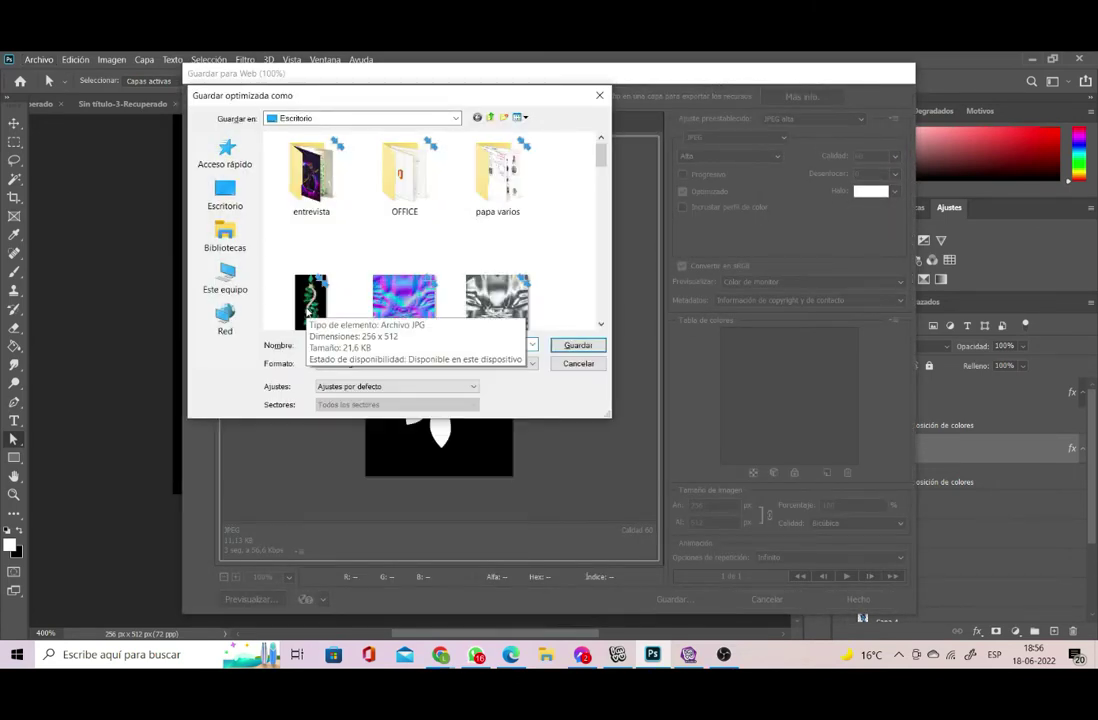
key(Return)
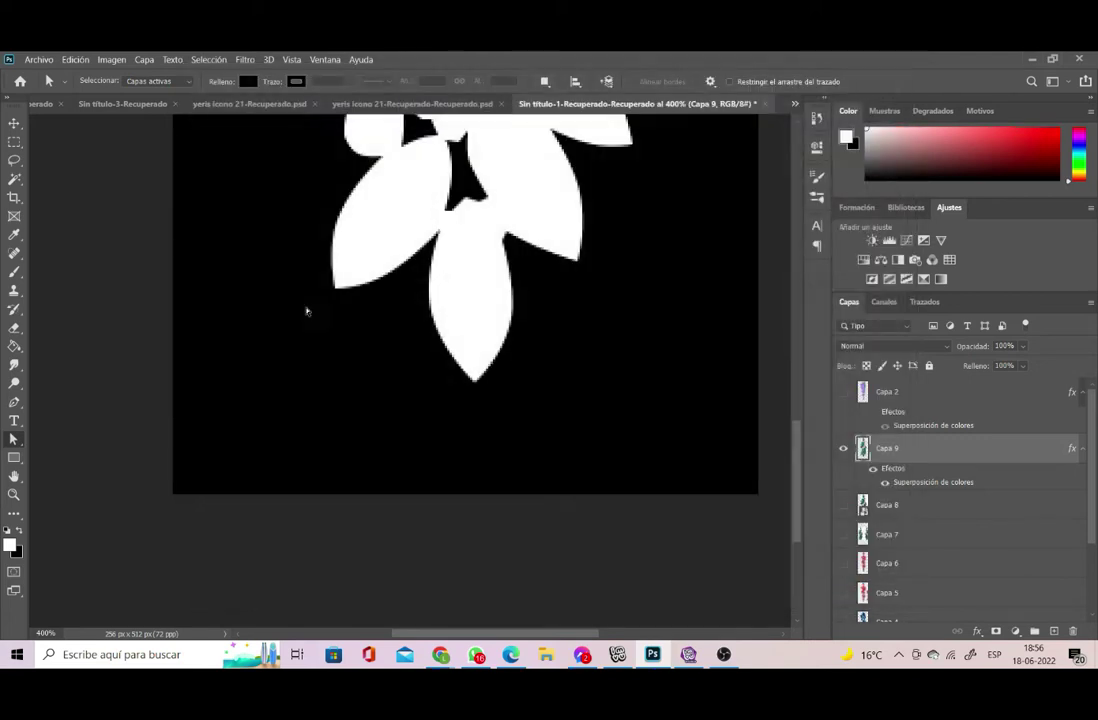
- Hide the white colour overlay effect of layer Capa 9 while keeping the layer itself visible
click(843, 450)
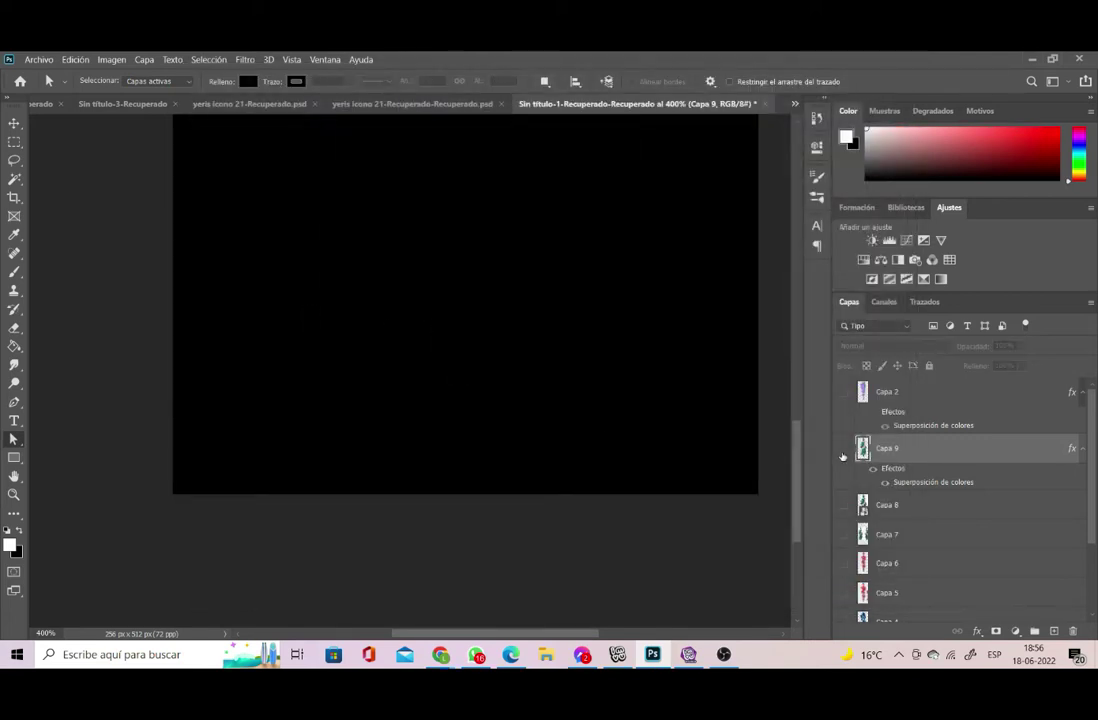
click(843, 450)
click(872, 468)
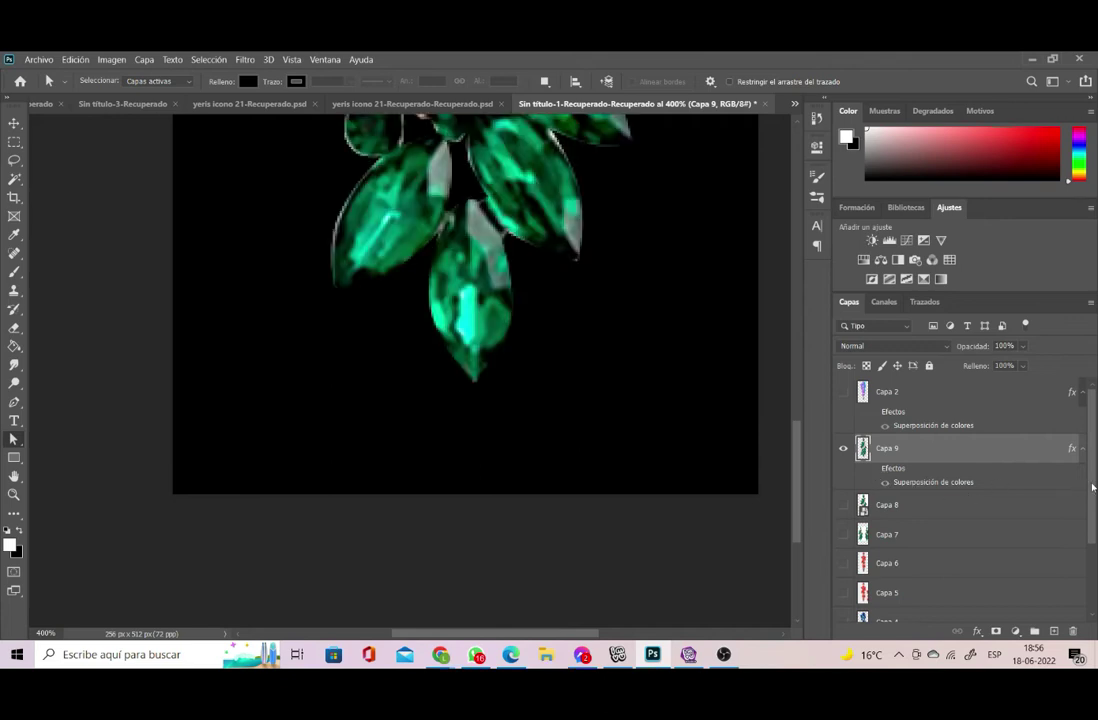
- Duplicate the earring layer Capa 9 and the black layer Capa 3 together and merge the copies into one layer
drag(1093, 487, 1093, 586)
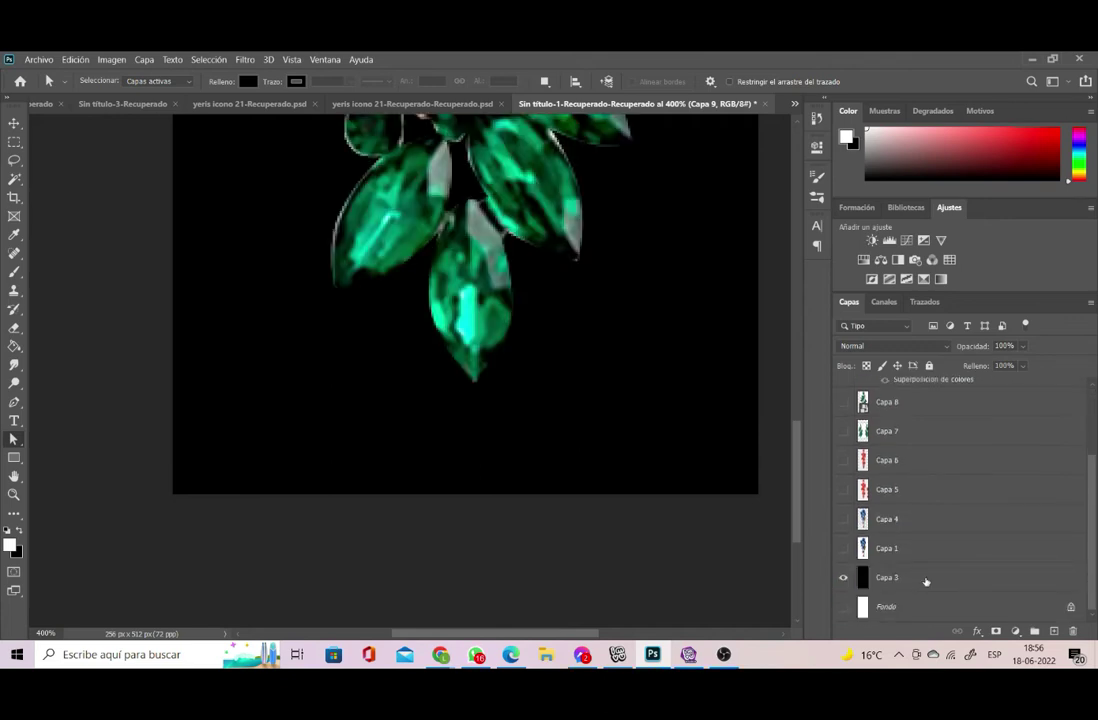
click(925, 581)
key(ctrl+j)
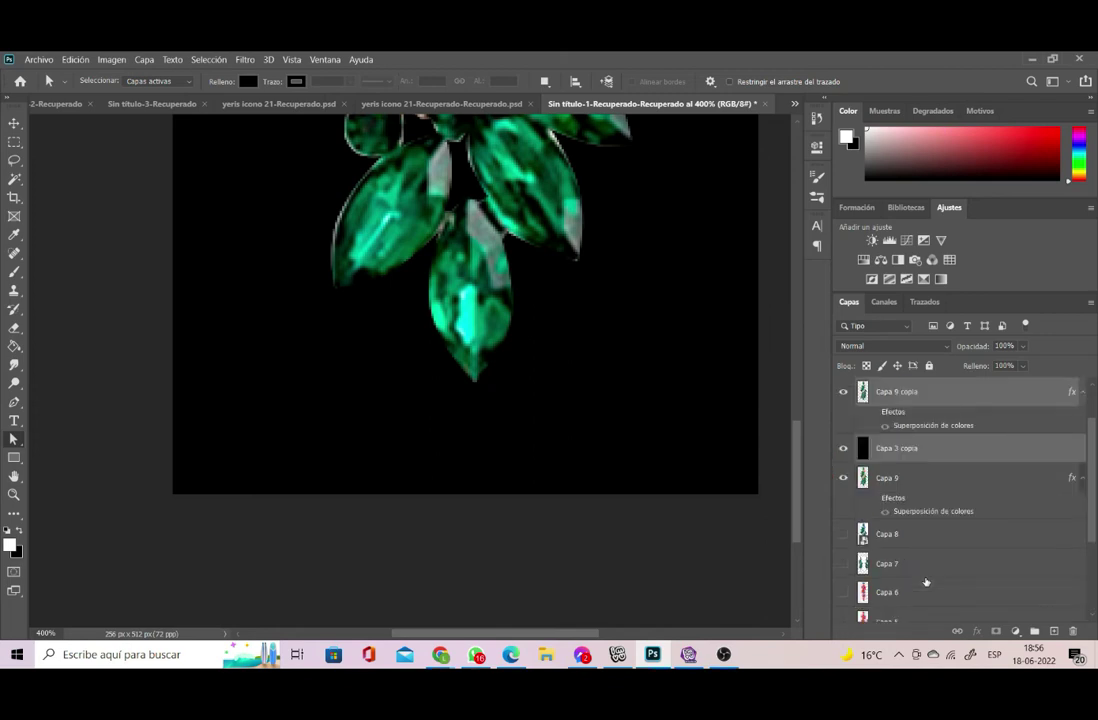
key(ctrl+e)
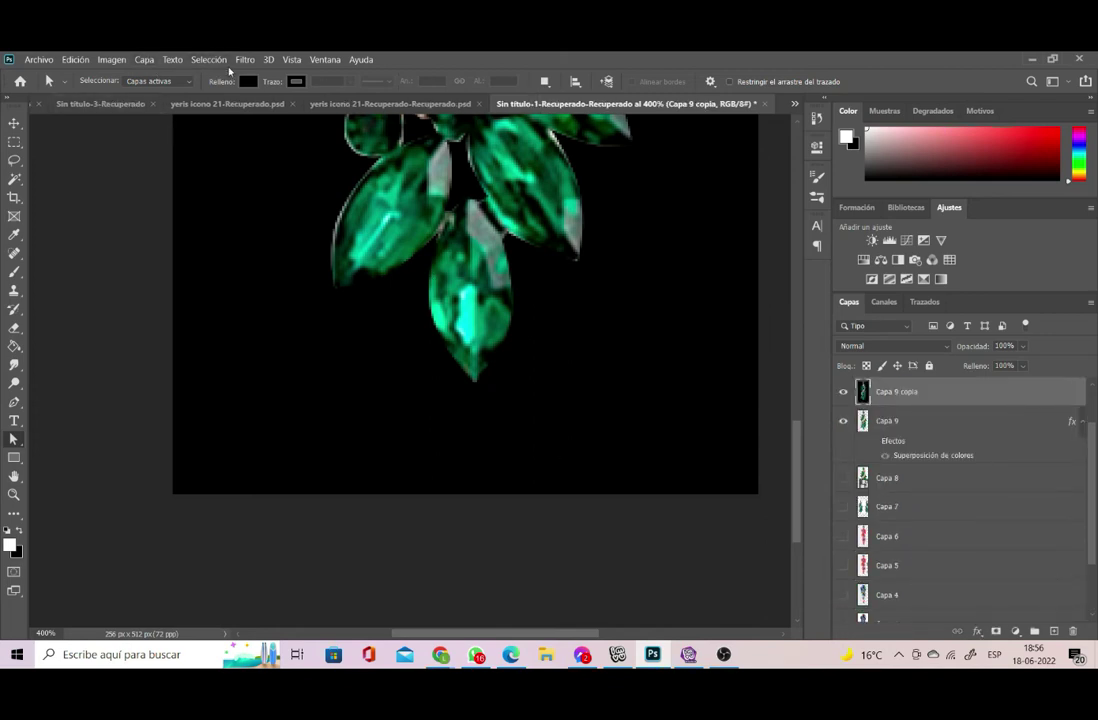
- Generate a normal map from the merged earring layer, using the embedded profile, blur 0,5 and detail scale 80%
click(244, 60)
click(244, 60)
click(244, 60)
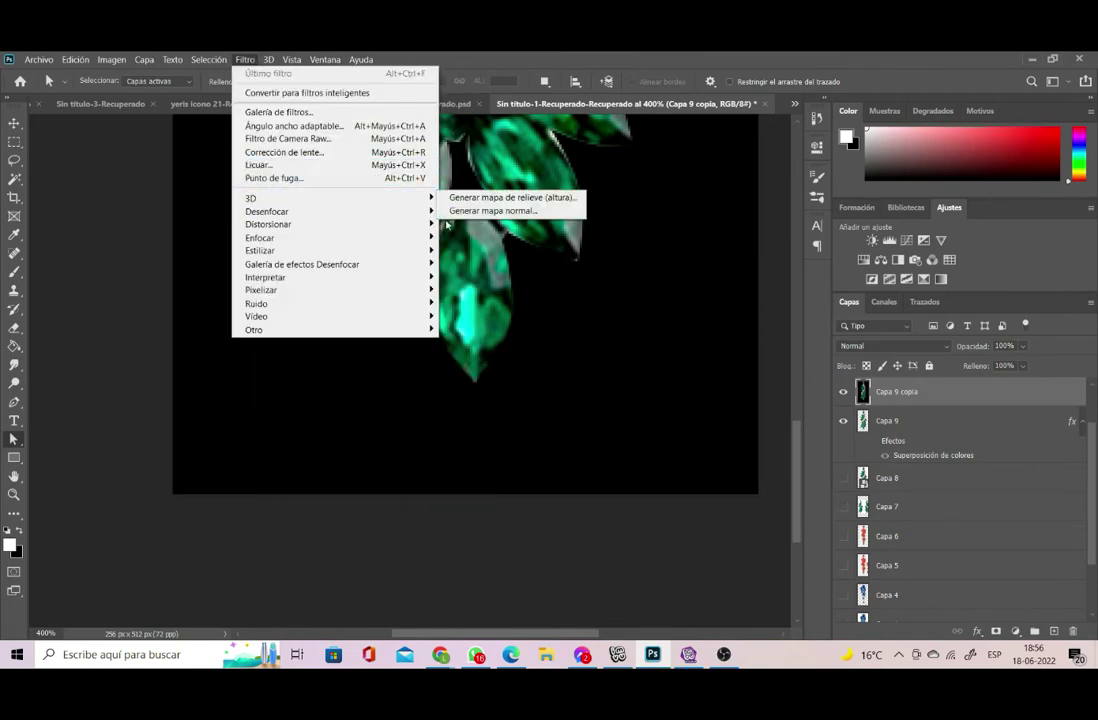
click(466, 211)
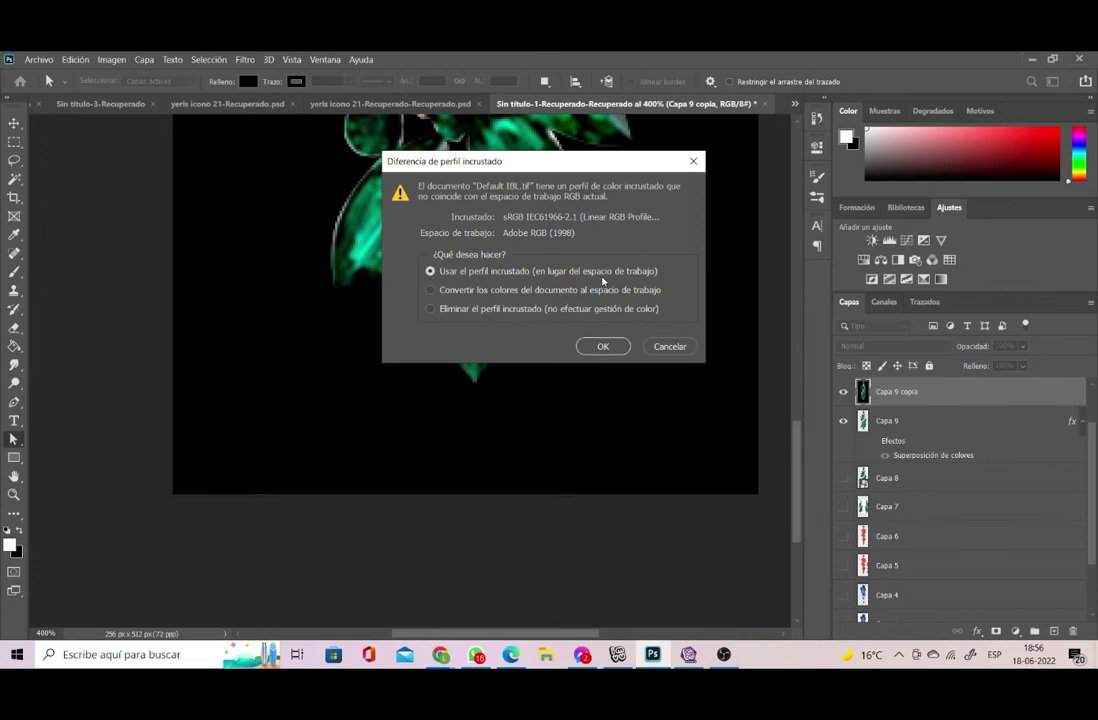
key(Return)
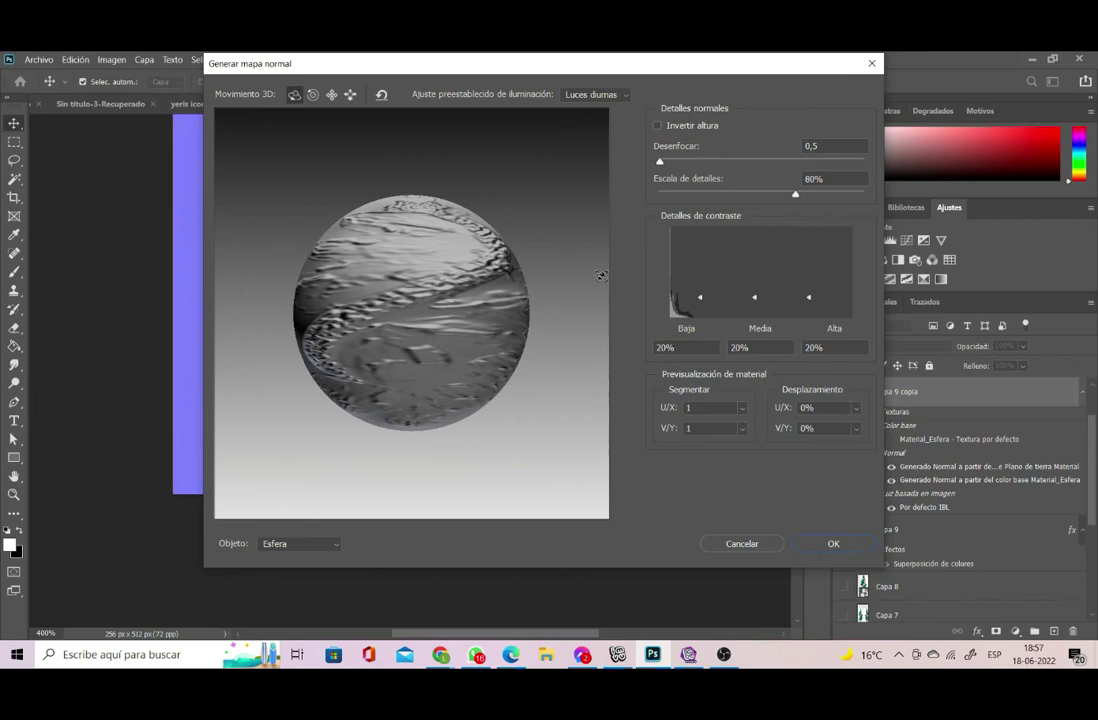
key(Return)
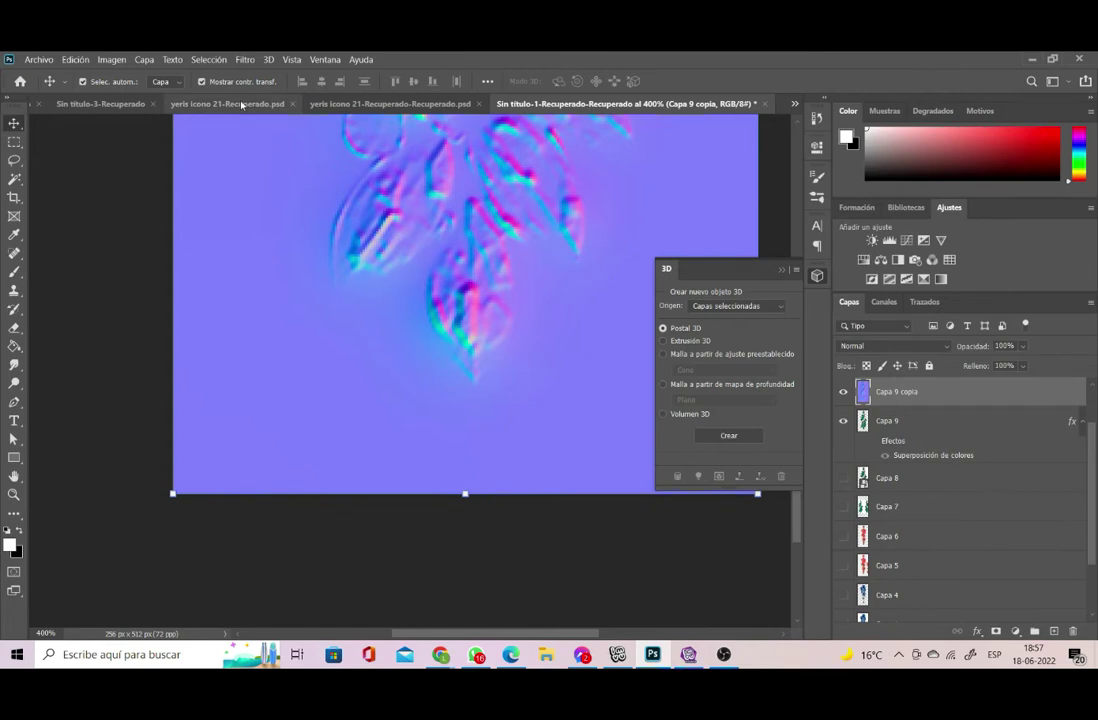
- Export the earring normal map for web as a high-quality JPEG named "ear" on the desktop
click(38, 60)
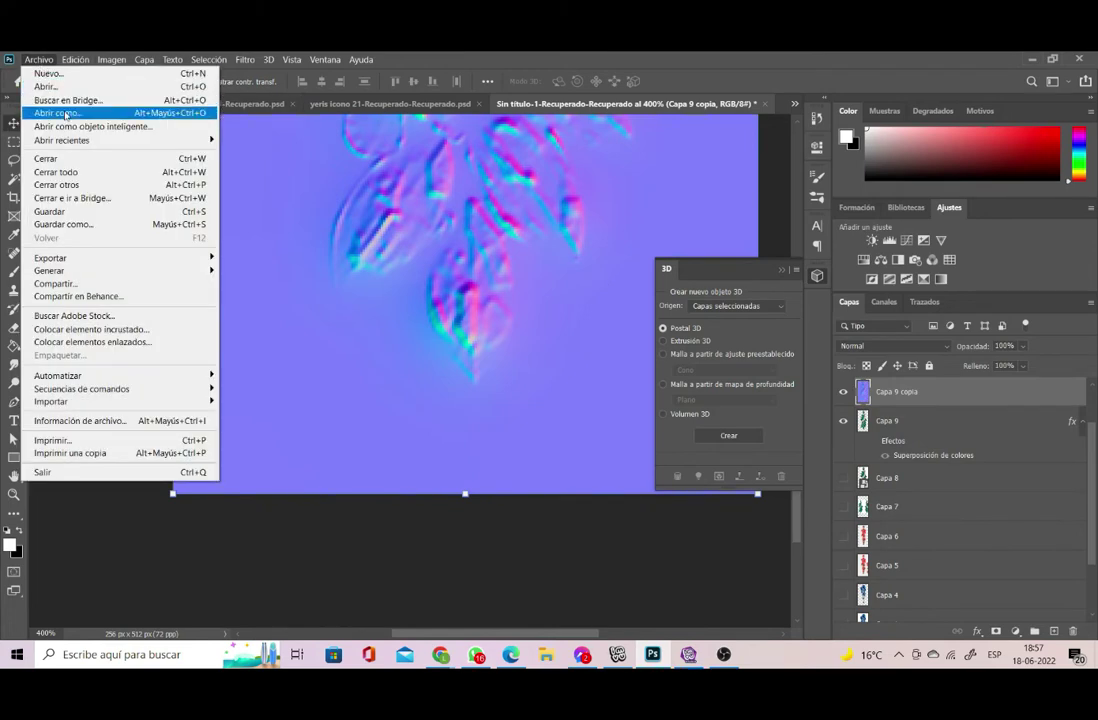
mouse_move(106, 262)
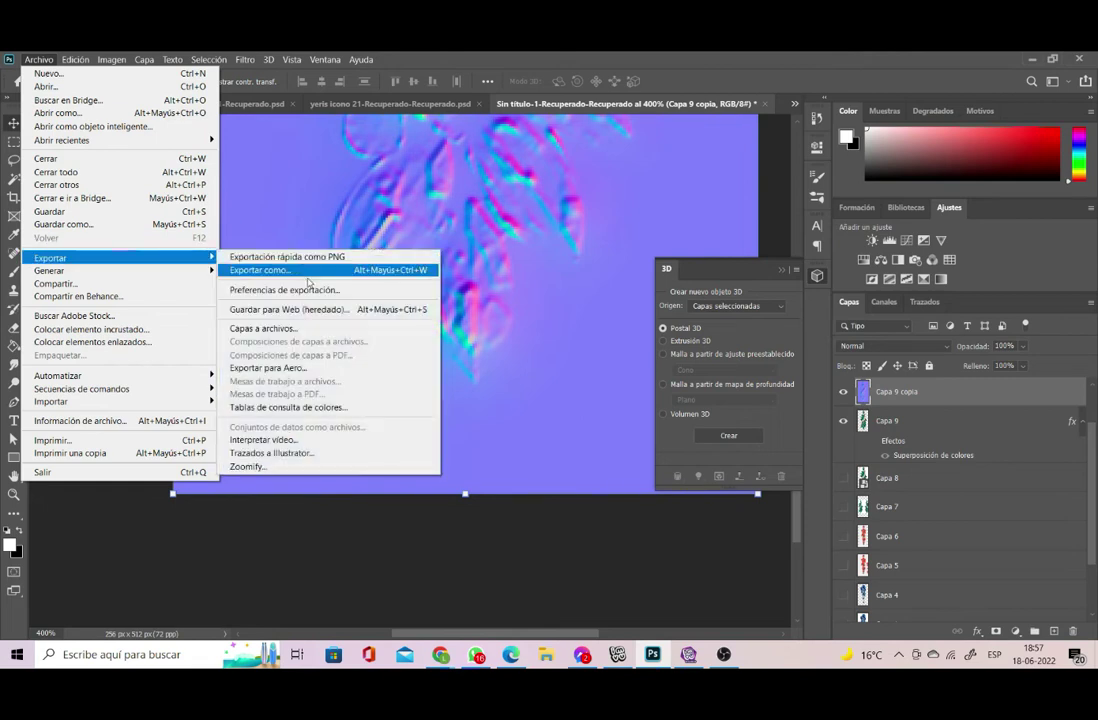
click(300, 310)
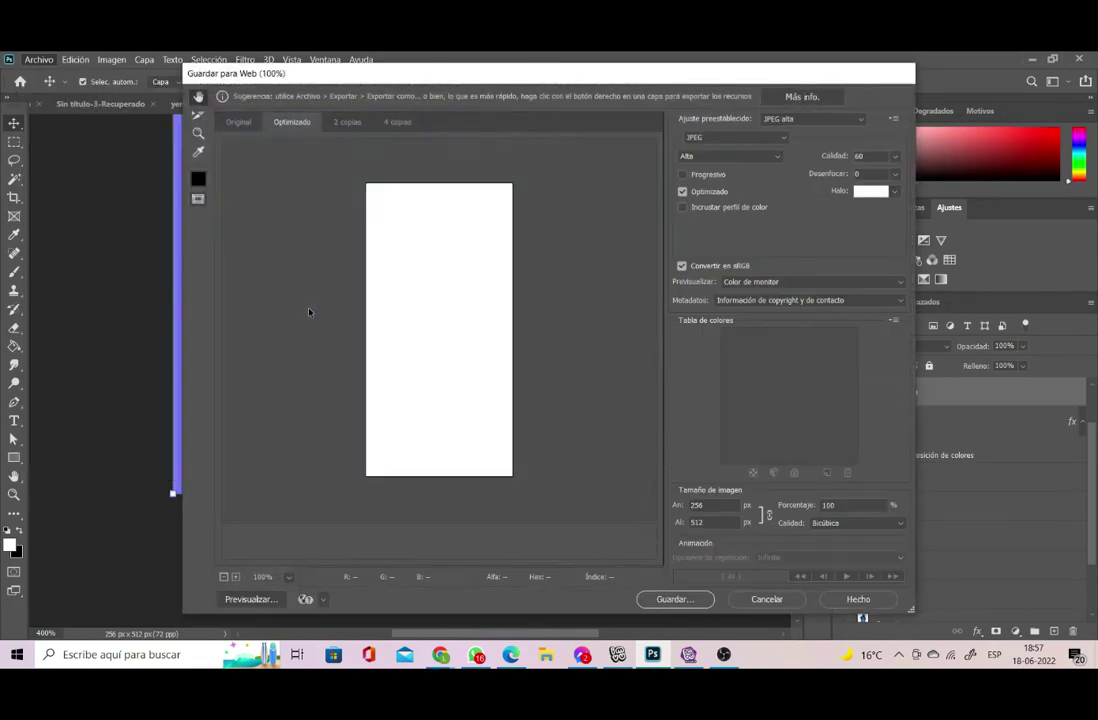
key(Return)
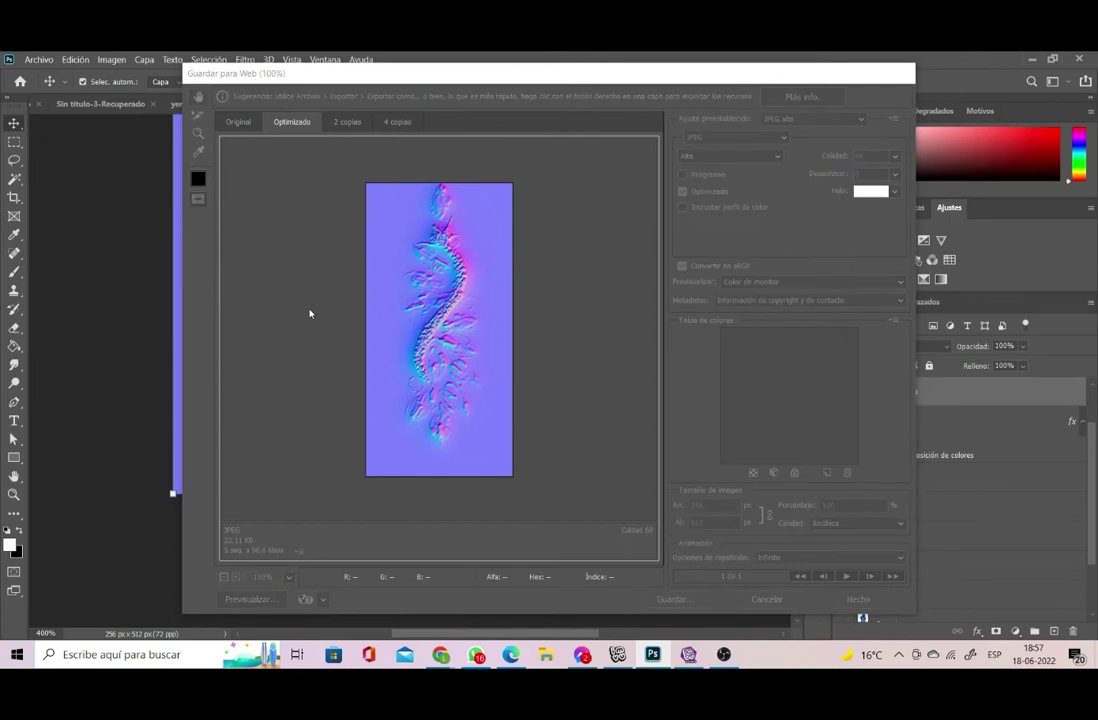
text(ear)
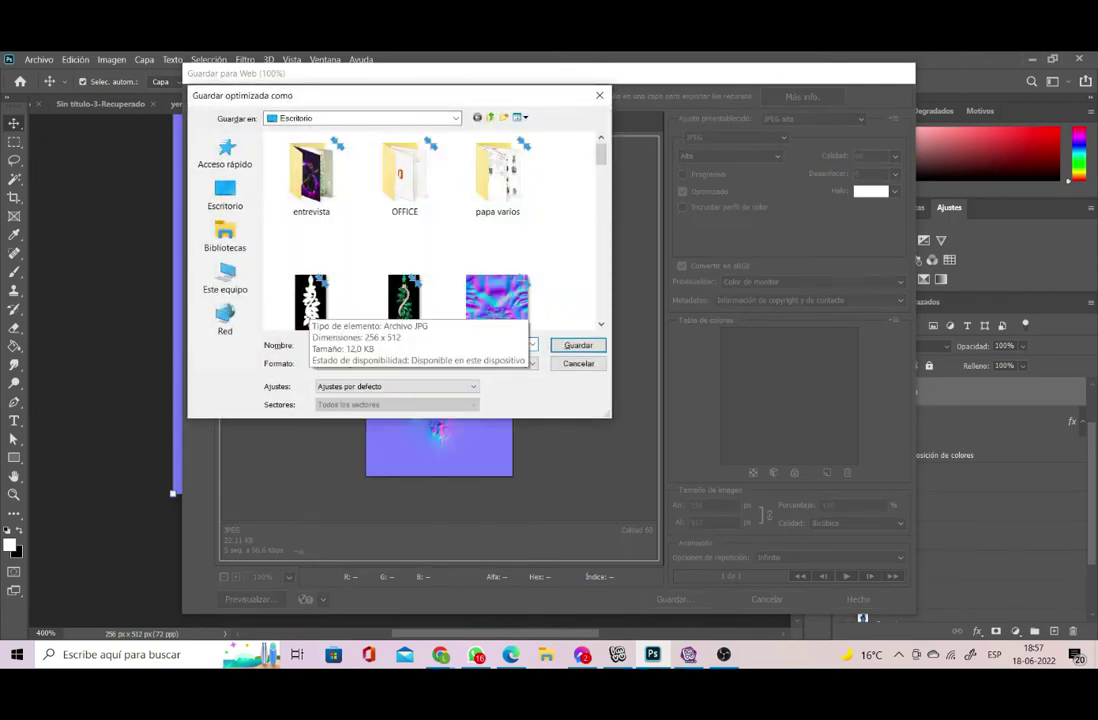
key(Return)
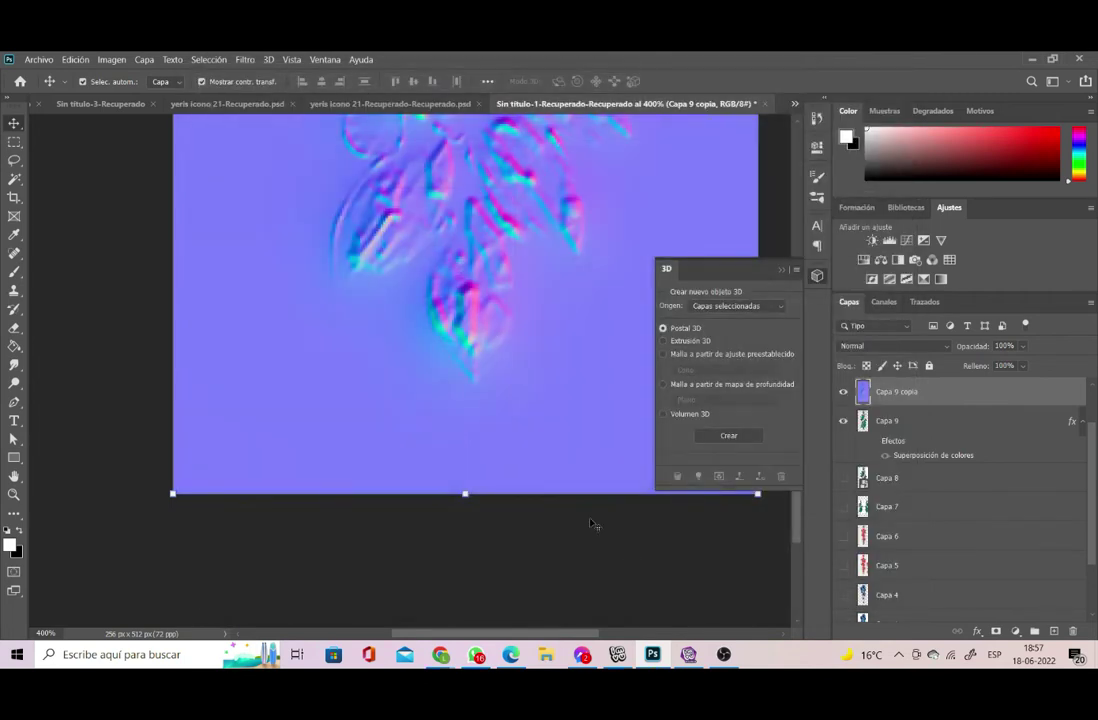
- Switch to IMVU Studio and import ear.jpg from the desktop as the Diffuse texture of material 1
click(688, 654)
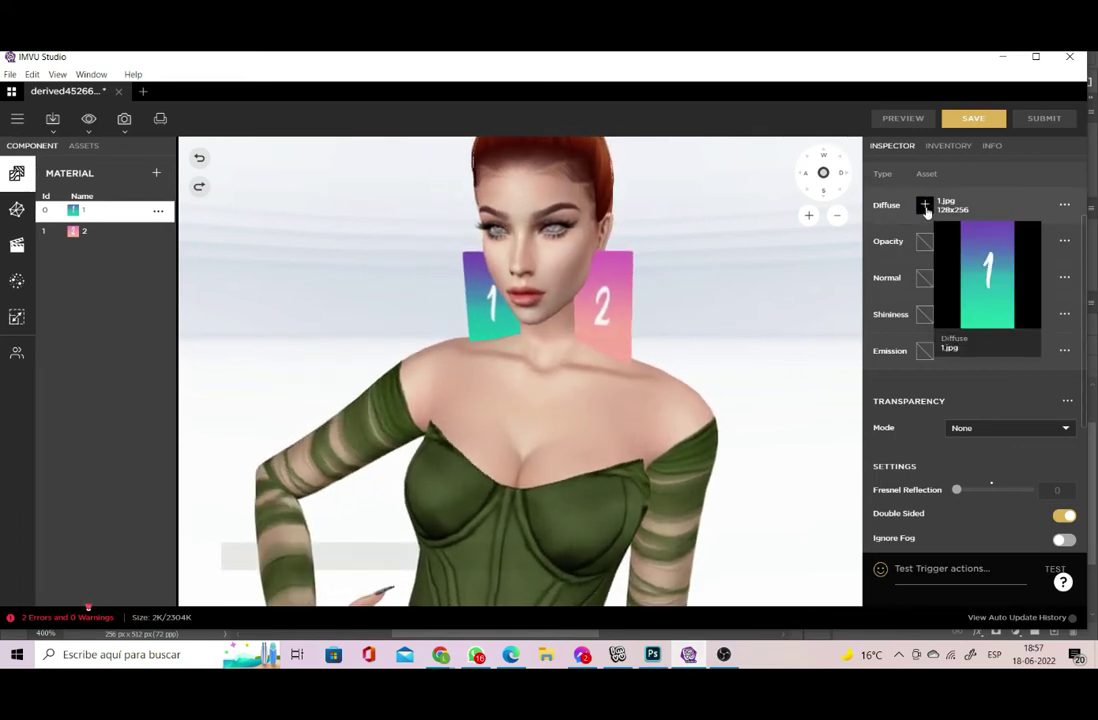
click(926, 206)
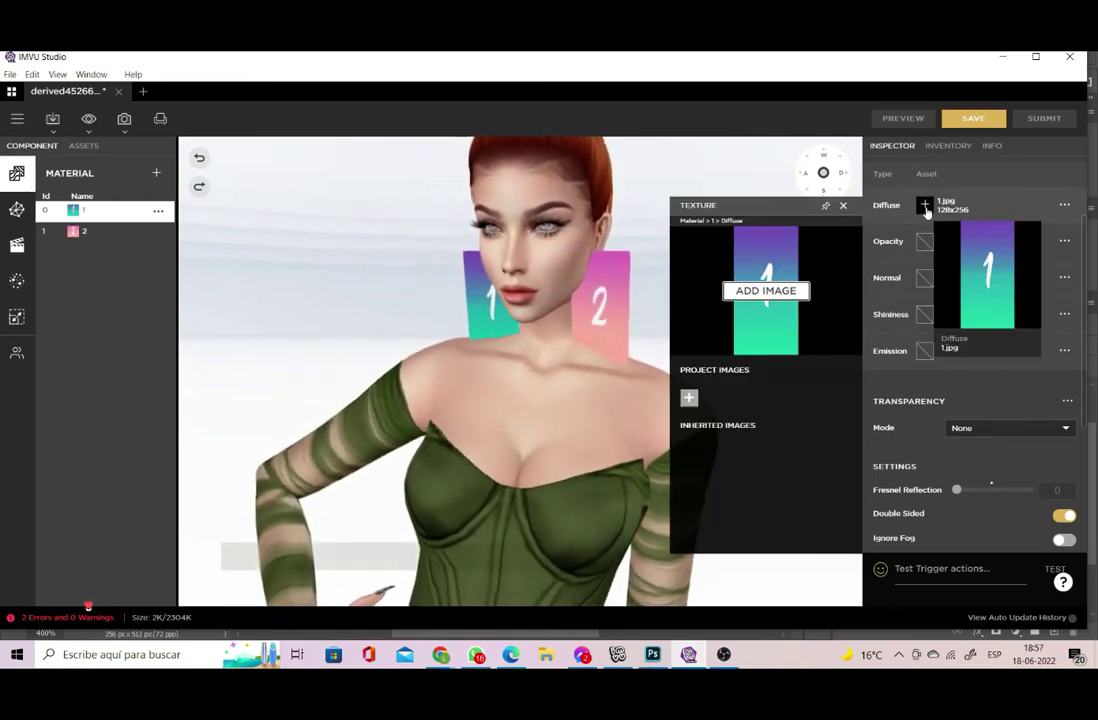
click(786, 291)
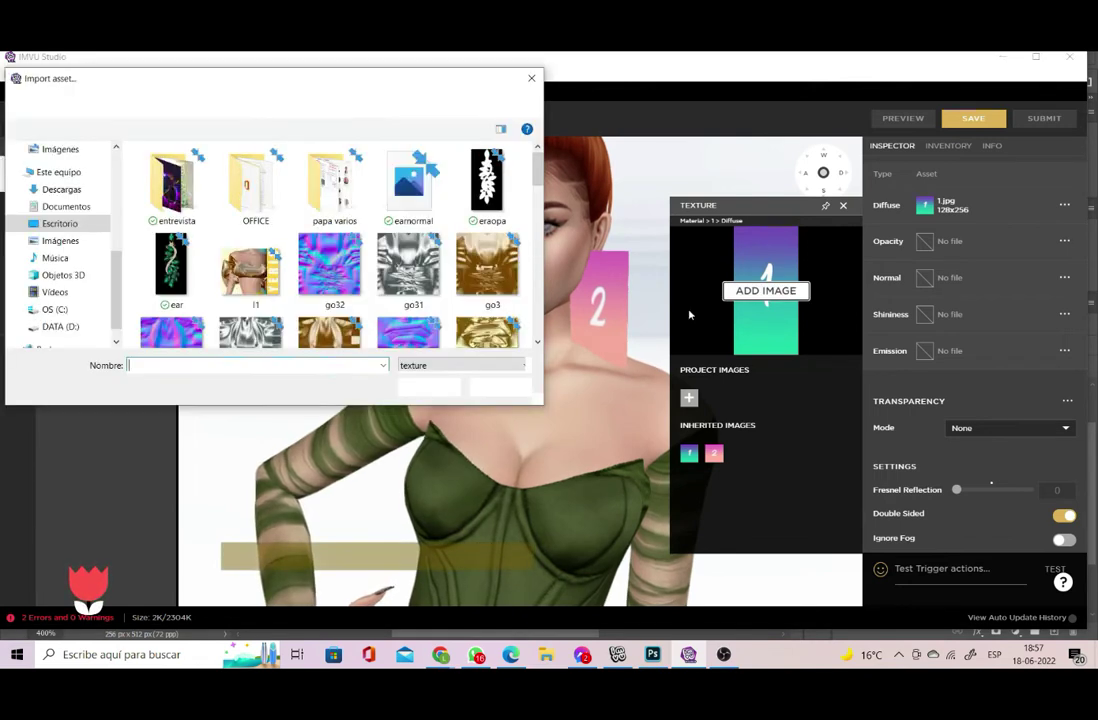
double_click(177, 265)
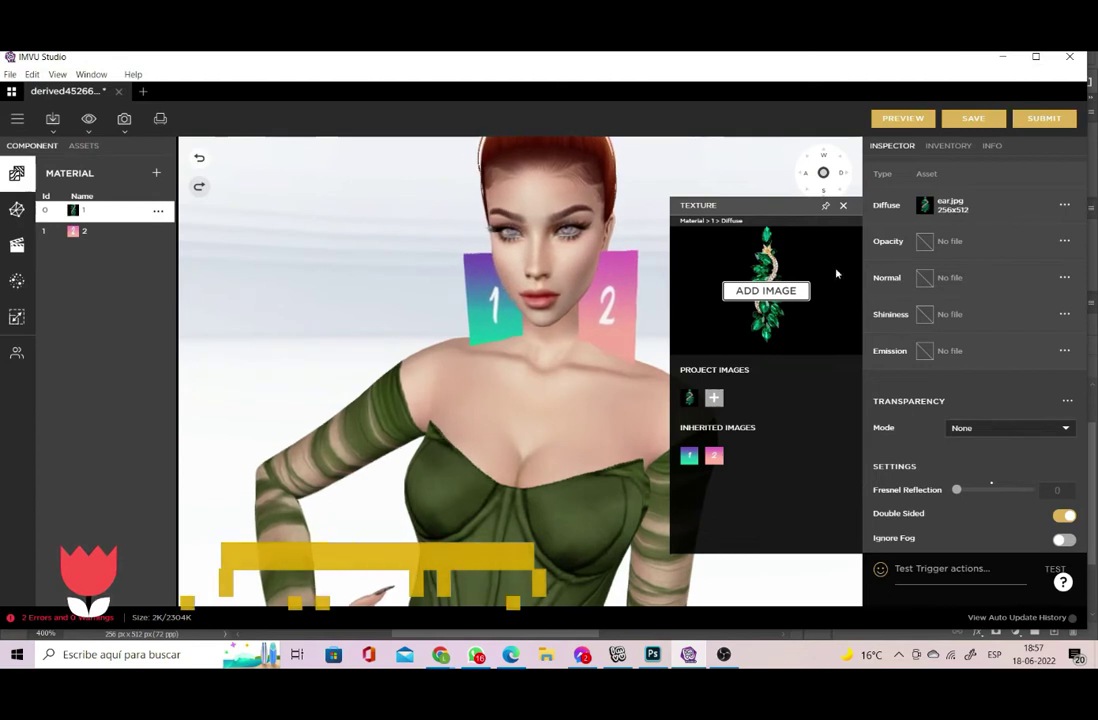
- Import earnormal.jpg from the desktop as the Normal texture of material 1
click(924, 277)
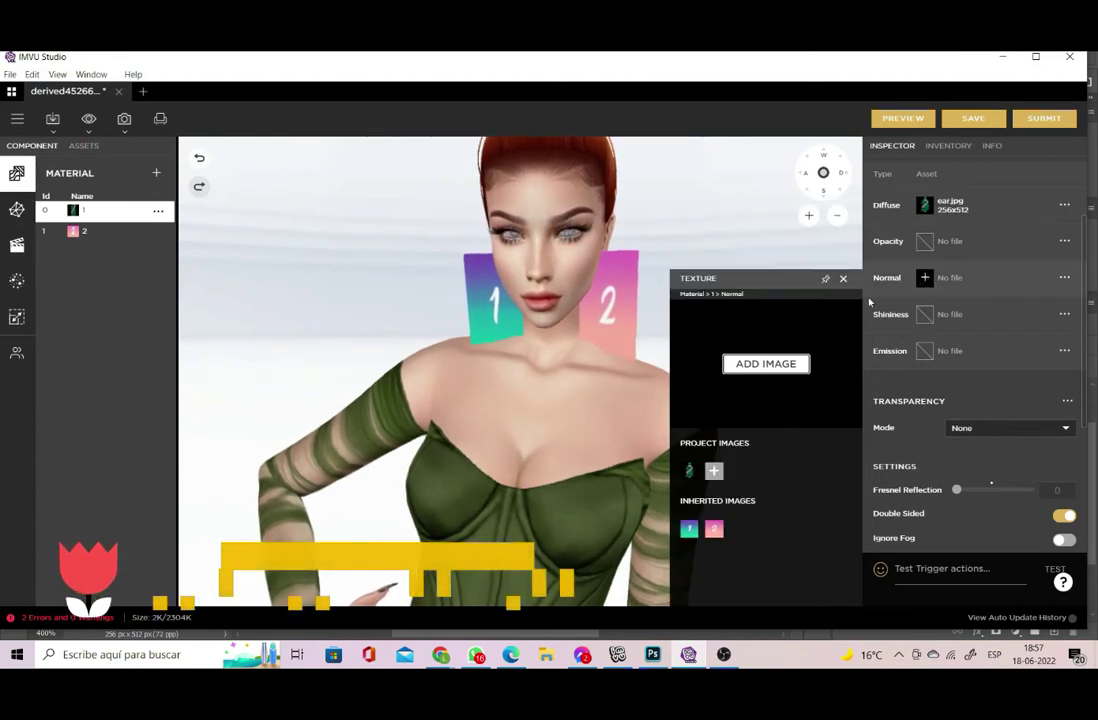
click(736, 366)
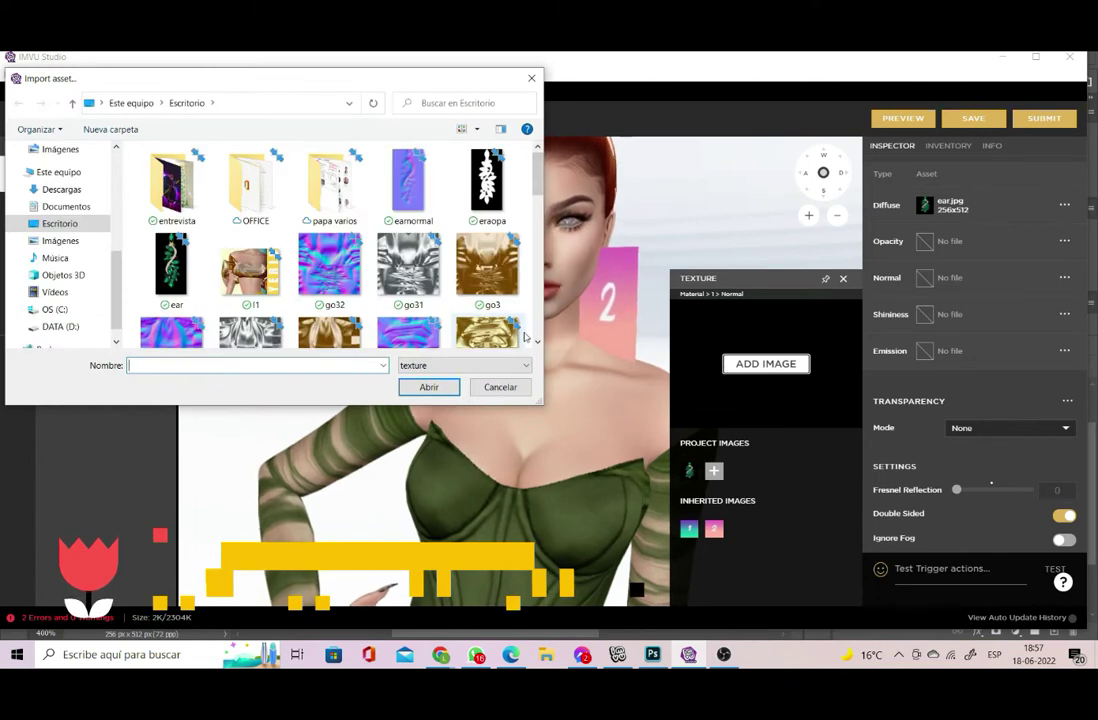
click(404, 173)
double_click(404, 173)
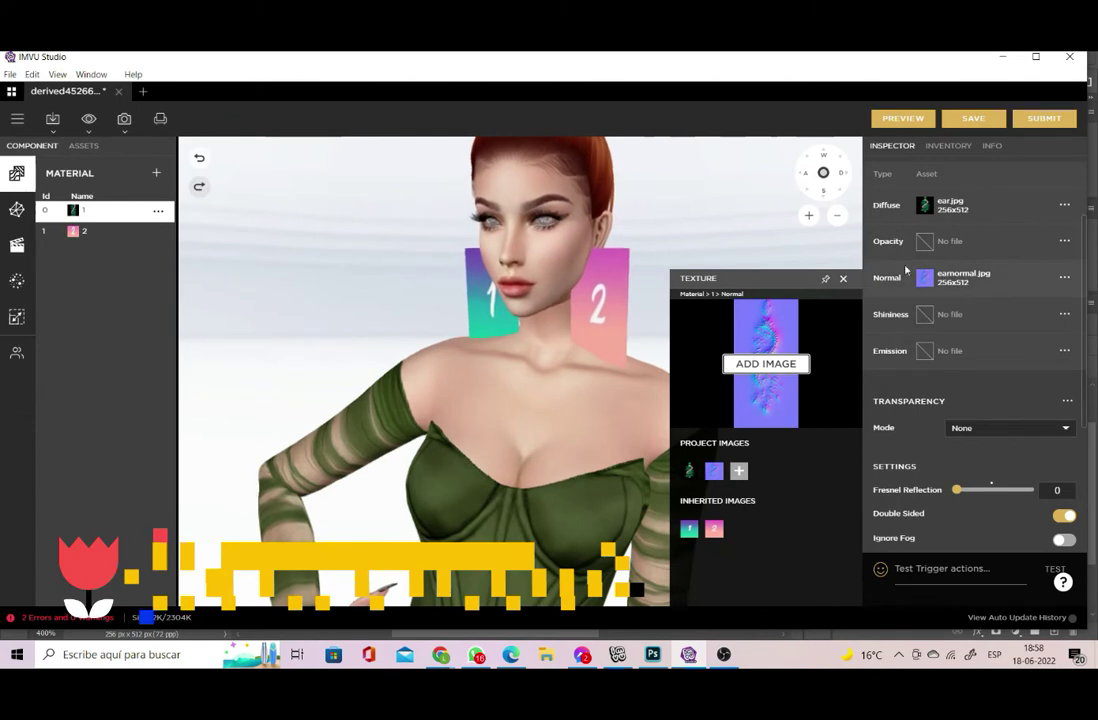
- Import eraopa.jpg from the desktop as the Opacity texture of material 1
click(930, 250)
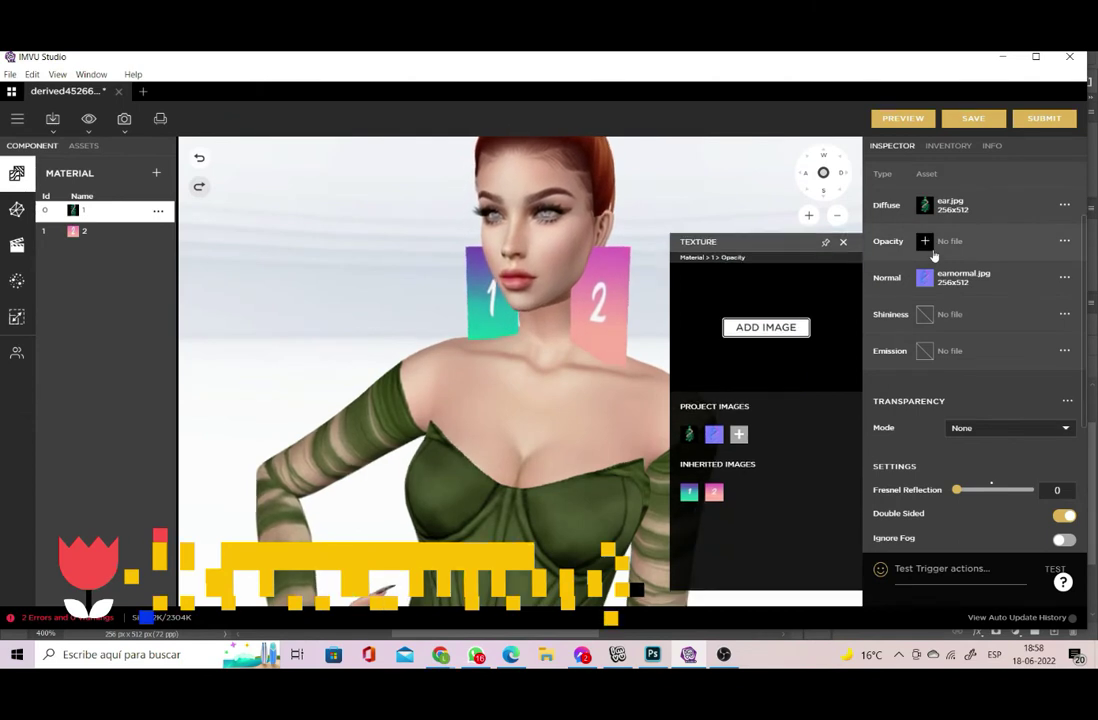
click(784, 336)
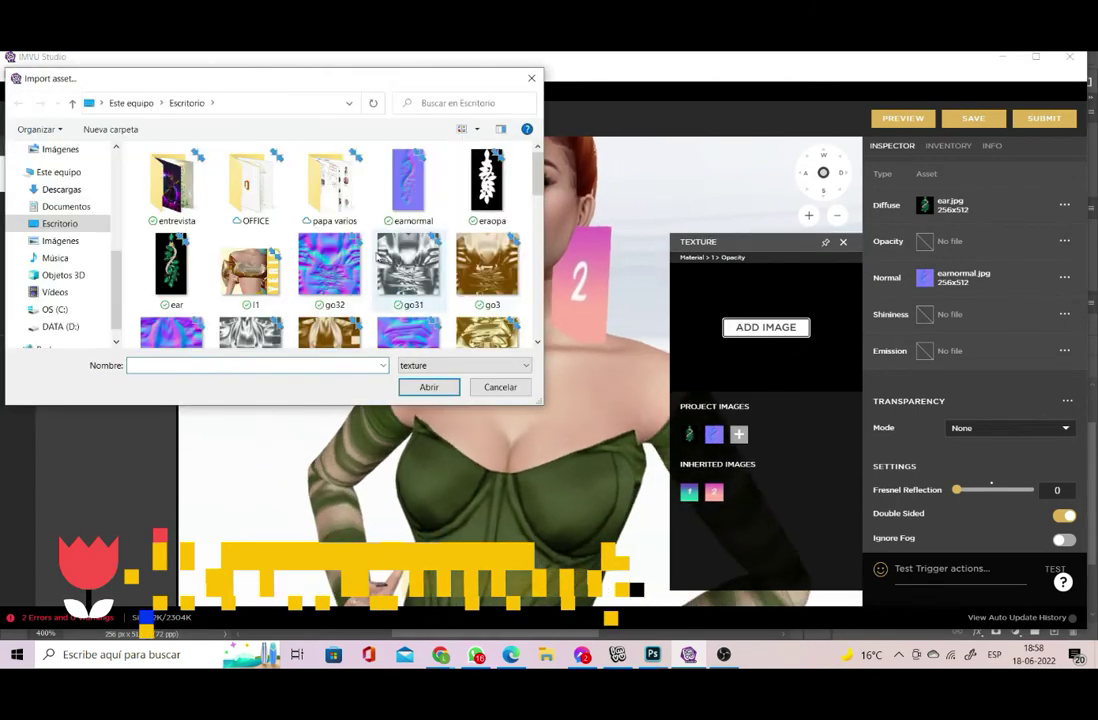
double_click(490, 182)
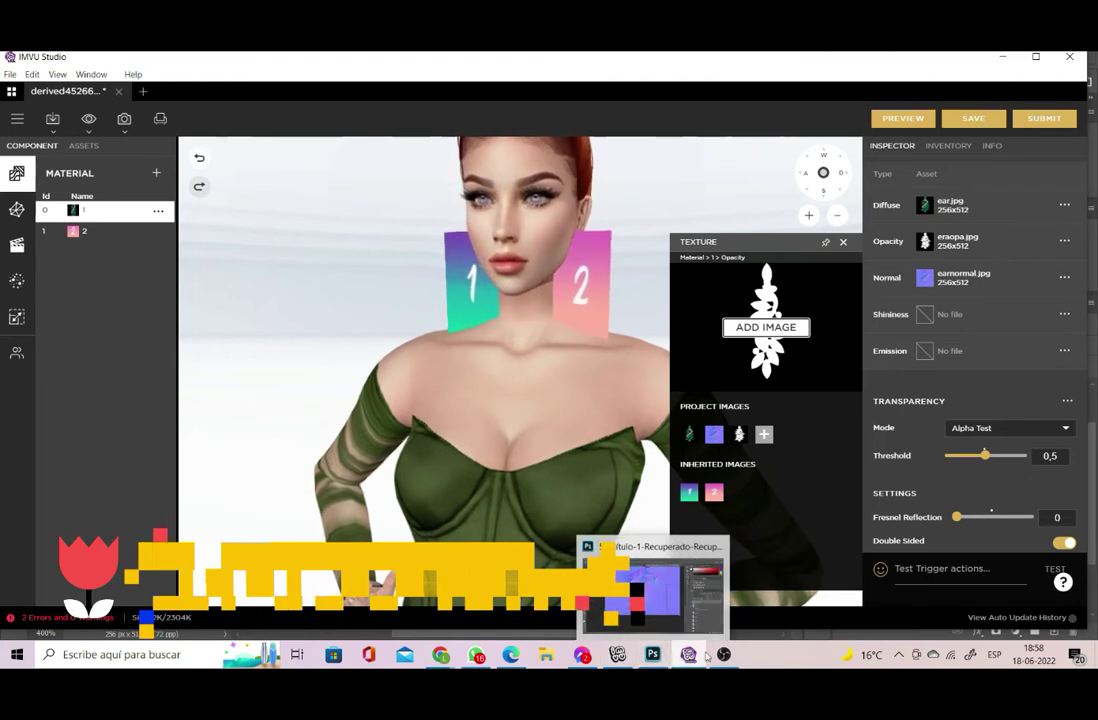
- Switch to Photoshop and undo the normal map filter on the merged earring layer Capa 9 copia
mouse_move(723, 656)
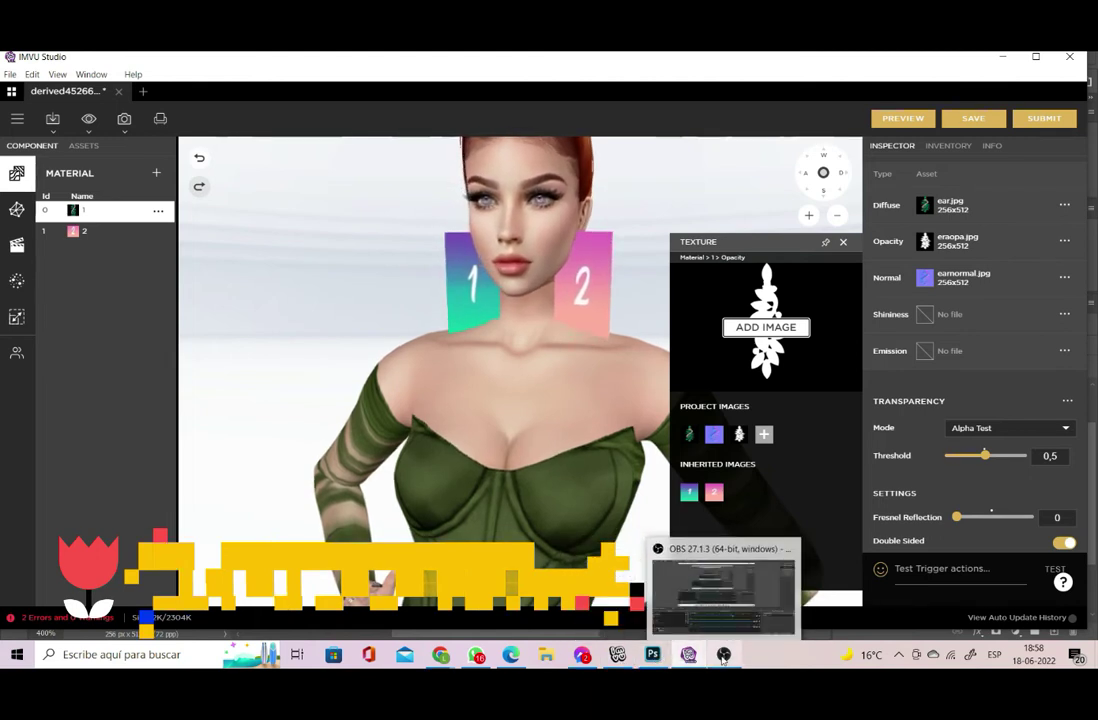
click(649, 663)
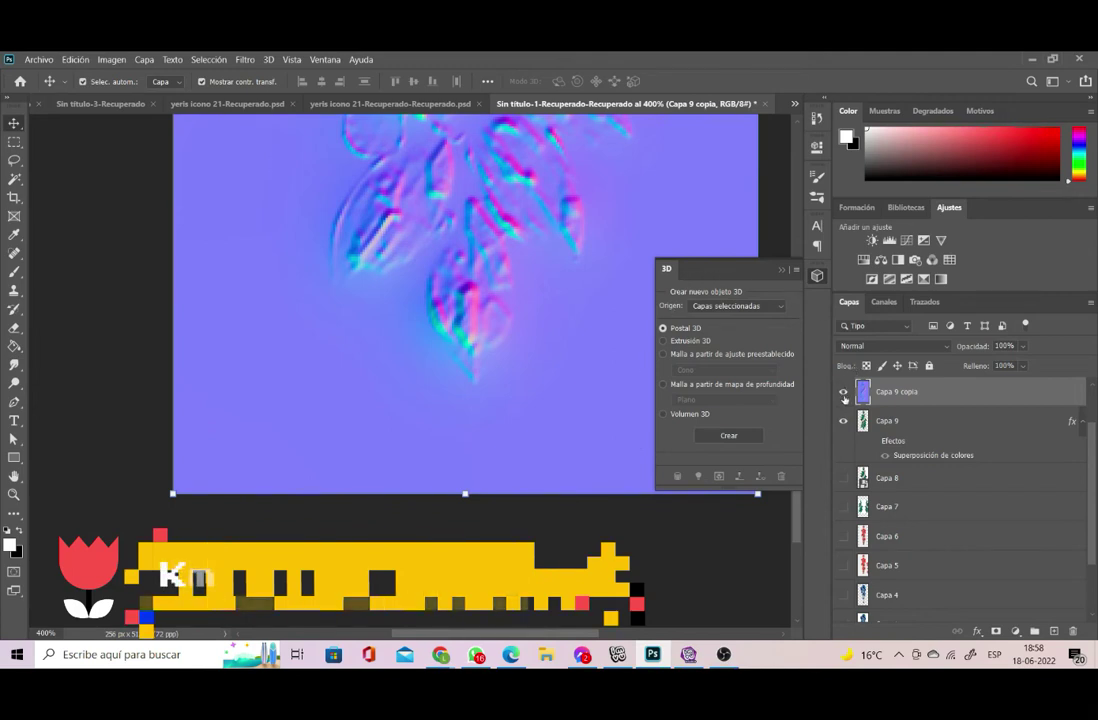
key(ctrl+z)
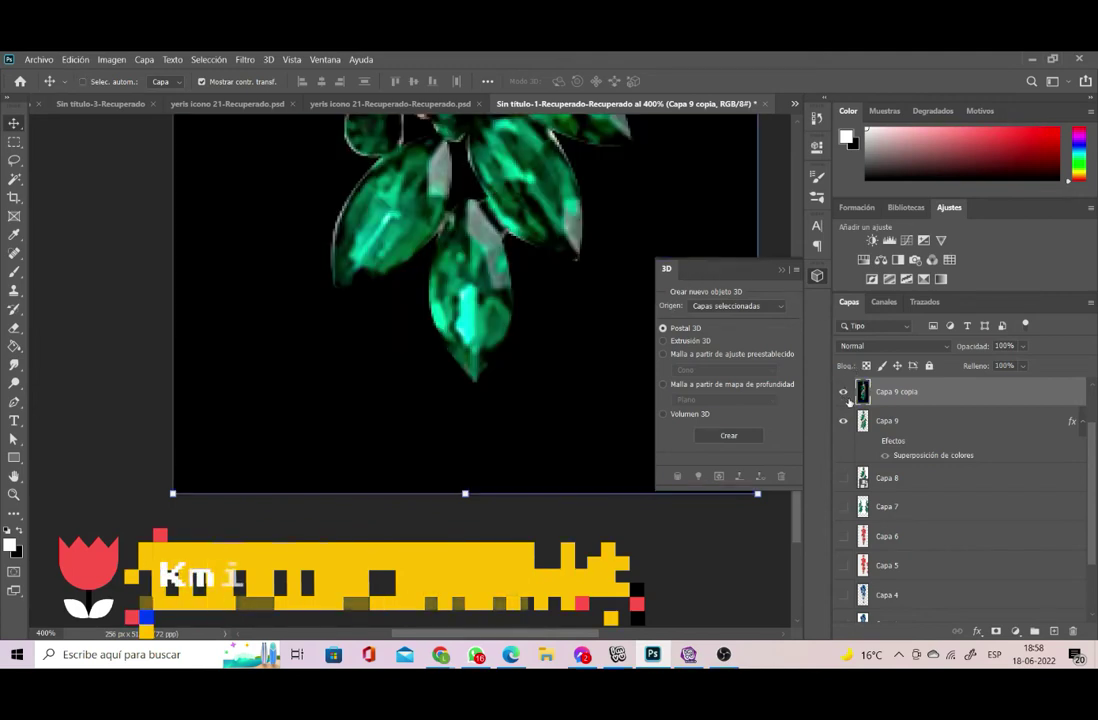
alt+click(614, 306)
alt+click(616, 309)
alt+click(618, 311)
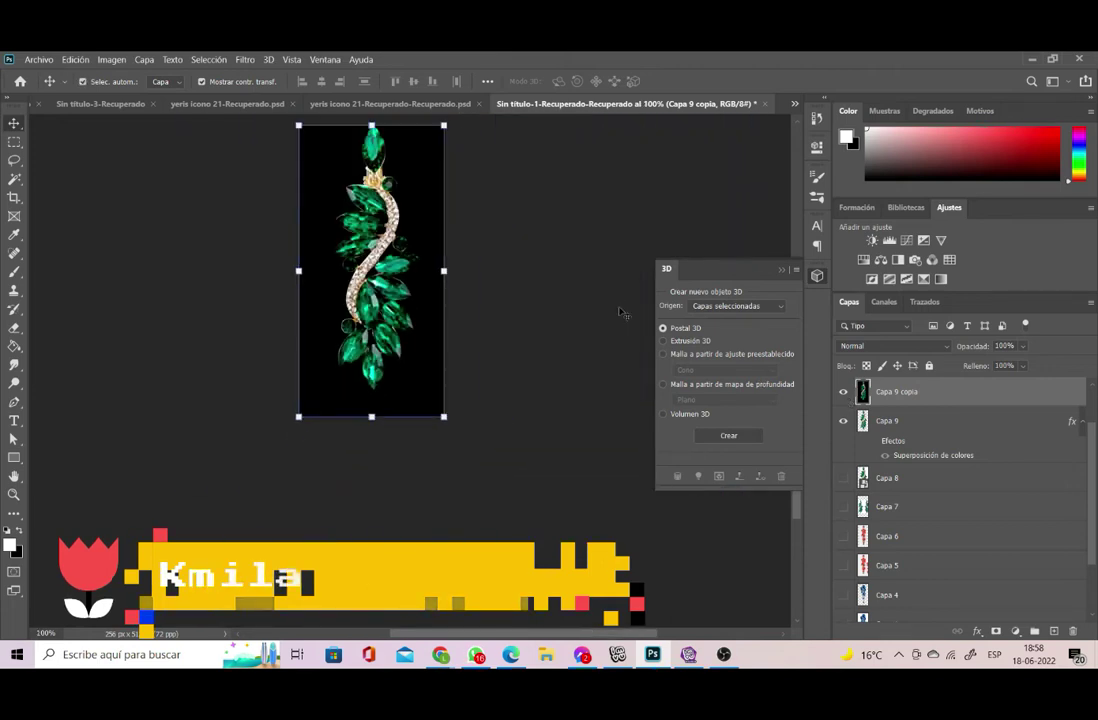
- Add a gradient map adjustment above Capa 9 copia and try a pale grey-white gradient from All Gradients Collection
click(1015, 631)
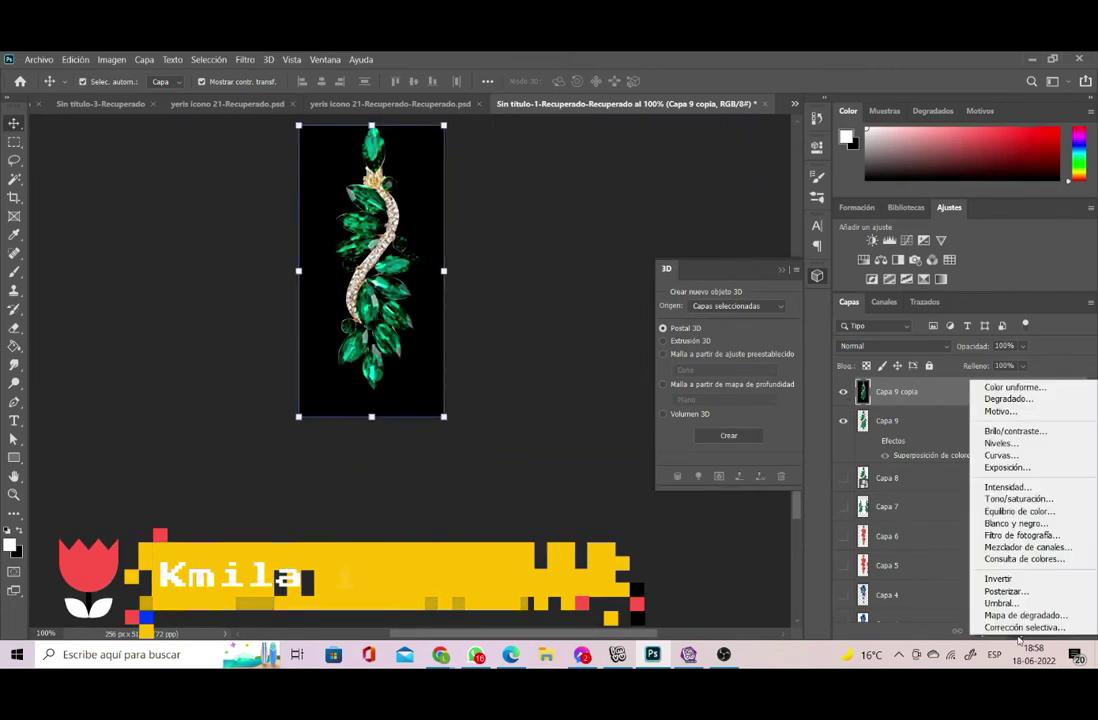
click(1015, 617)
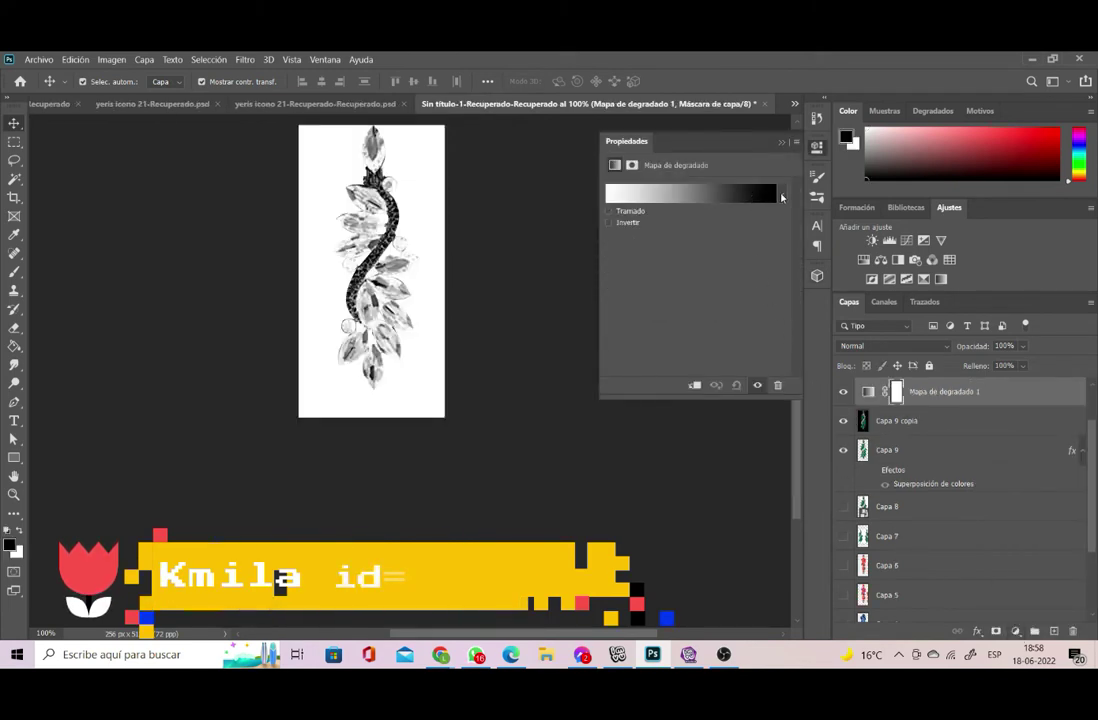
click(781, 193)
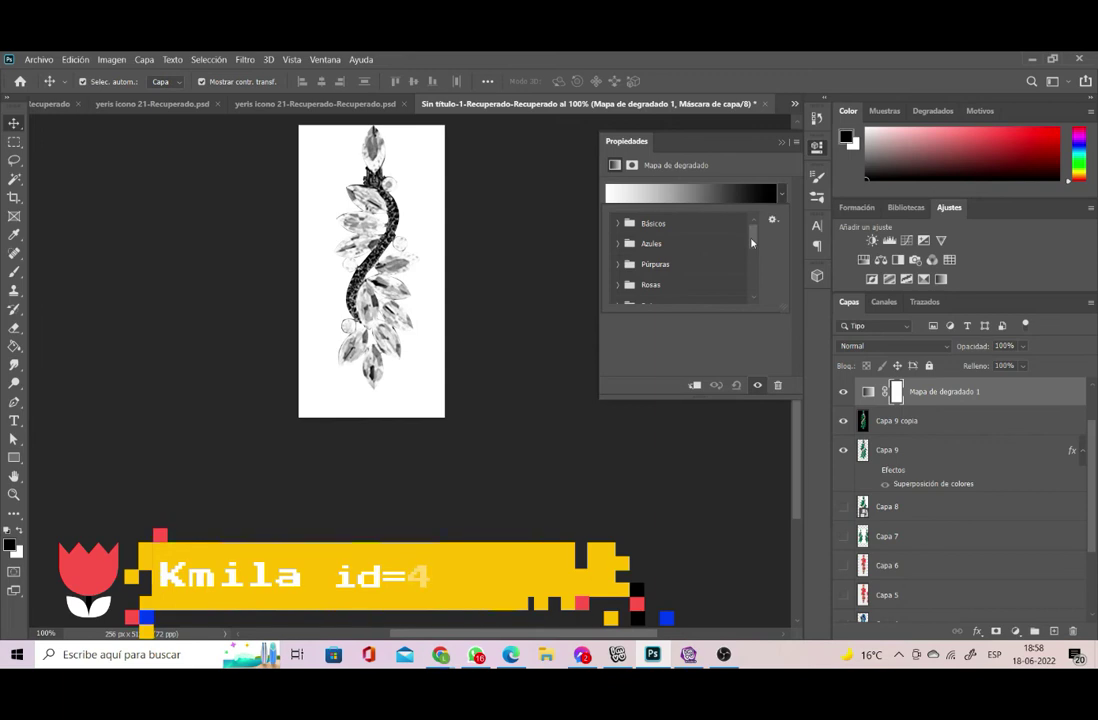
drag(752, 243, 754, 298)
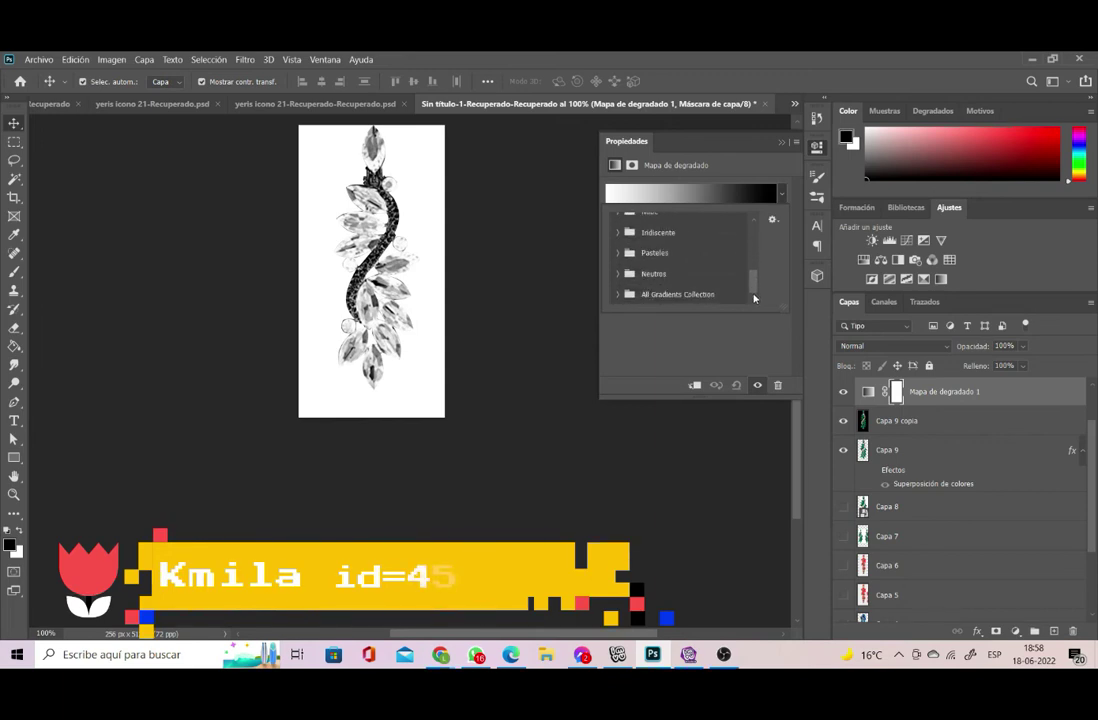
click(616, 294)
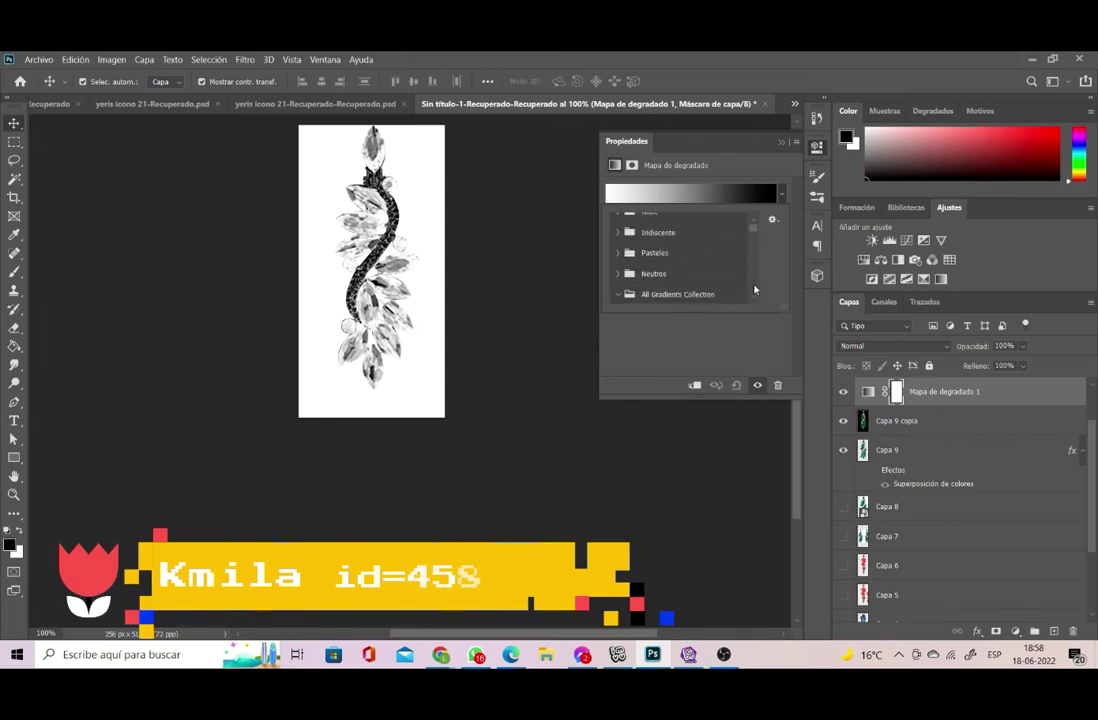
scroll(754, 289, down, 10)
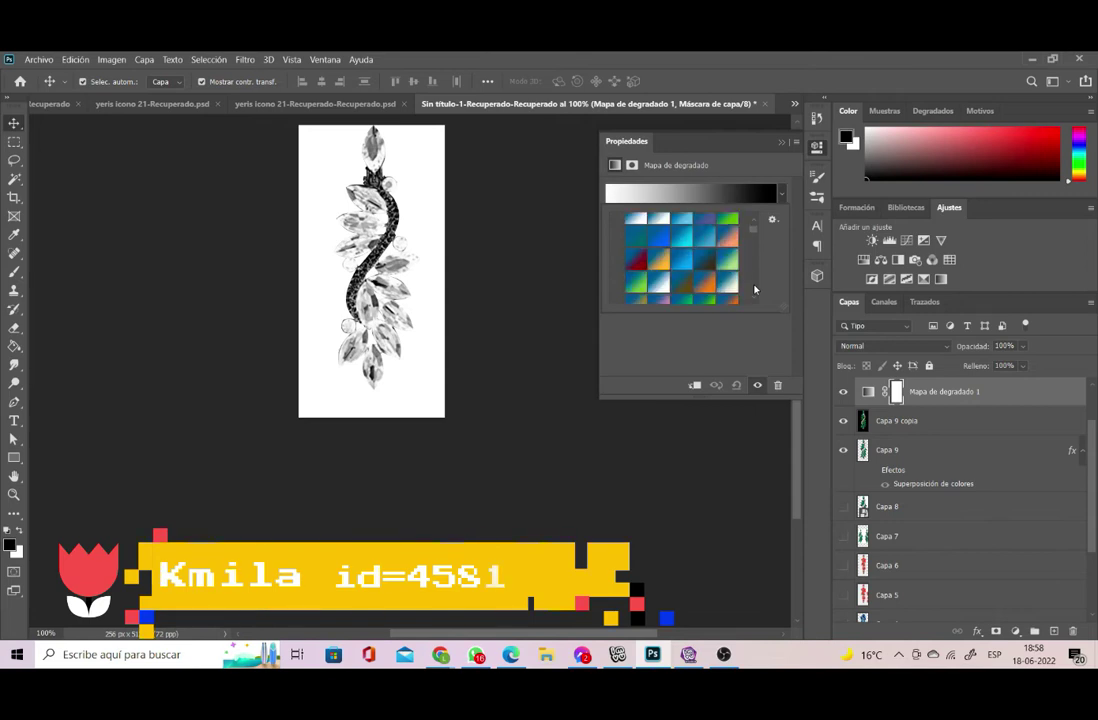
scroll(754, 289, down, 10)
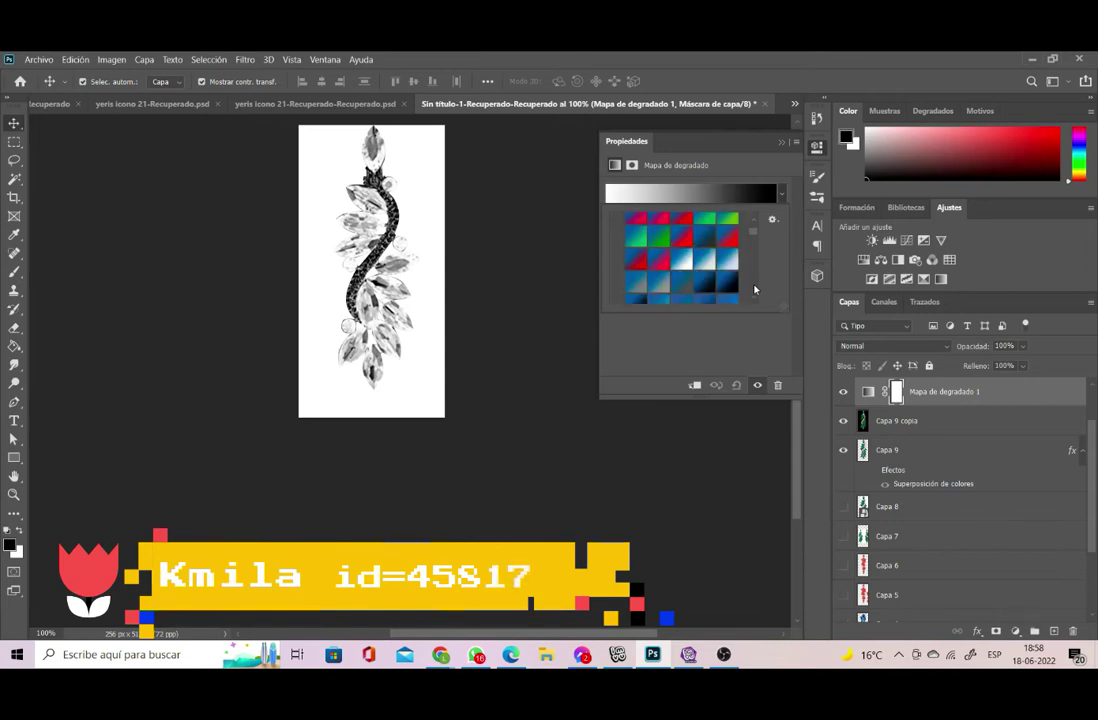
scroll(754, 289, down, 5)
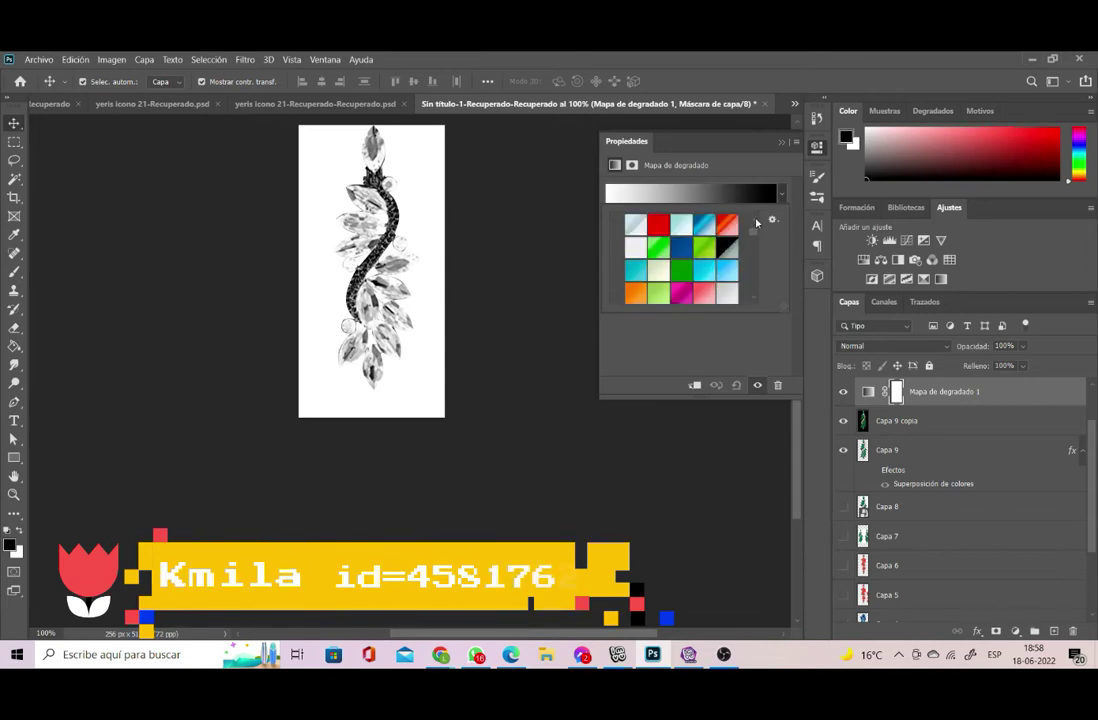
scroll(756, 222, down, 8)
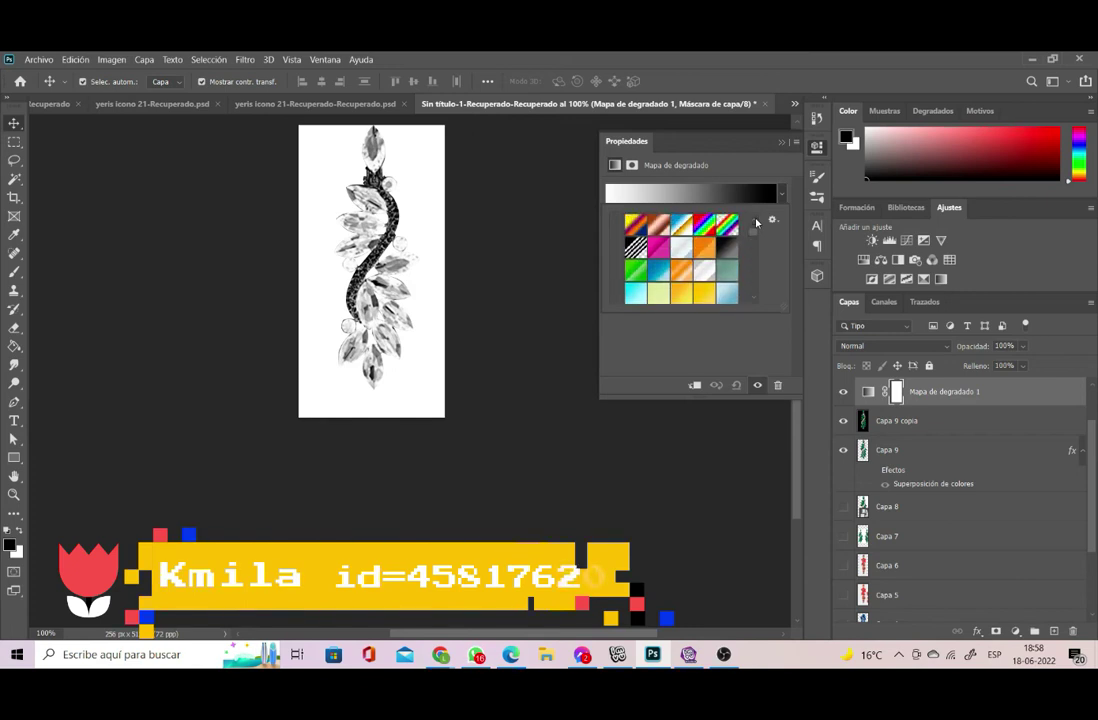
click(705, 272)
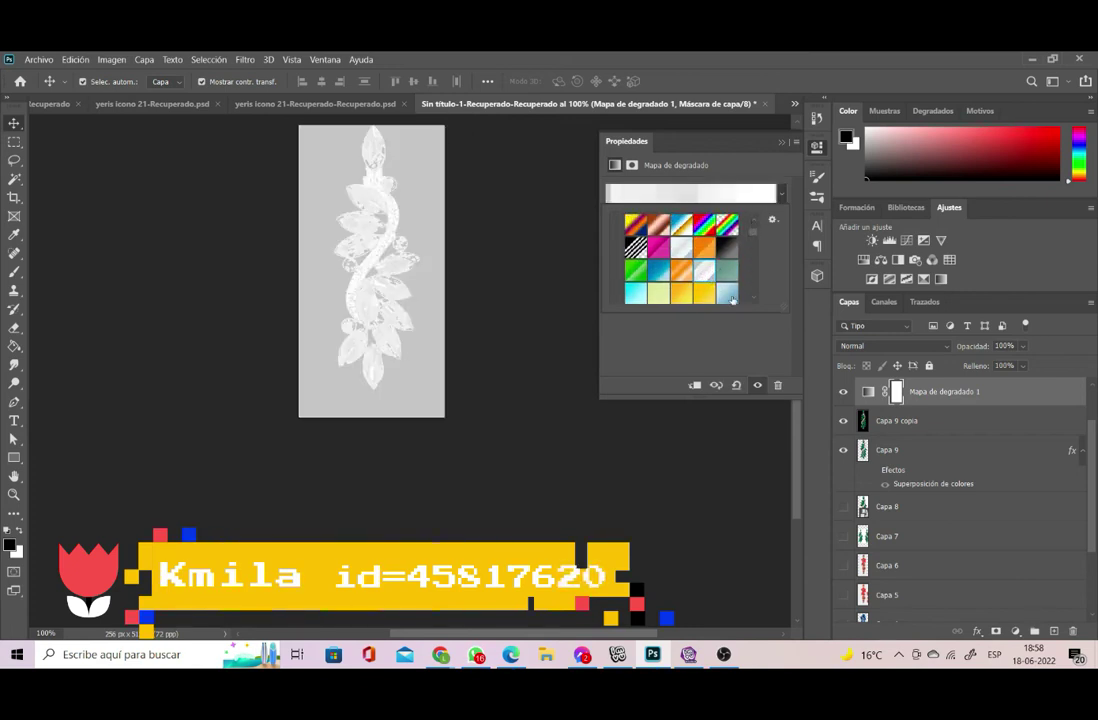
- Set the gradient map to the silver preset with alternating dark grey and white bands
scroll(752, 300, down, 6)
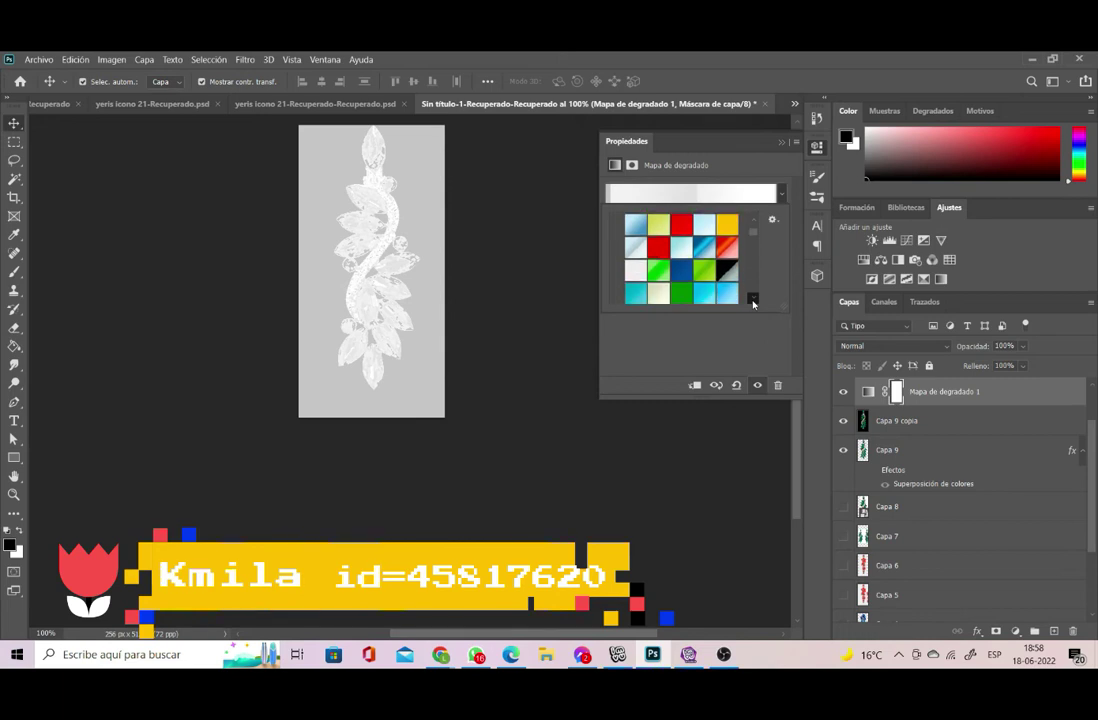
scroll(753, 304, down, 8)
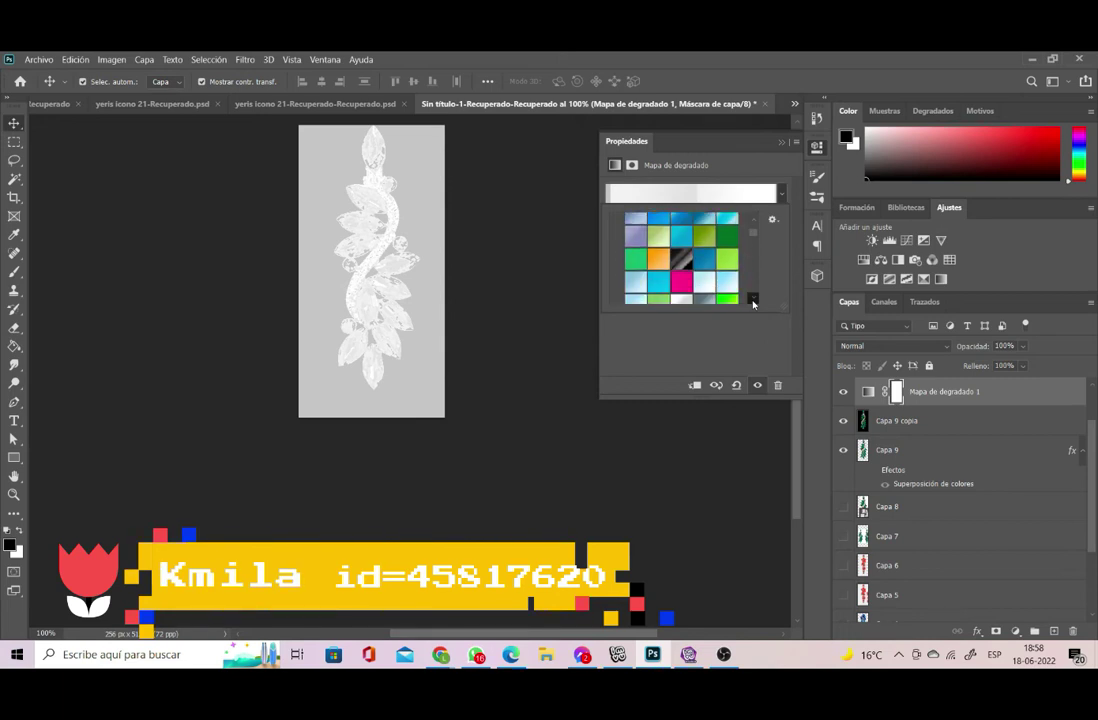
scroll(753, 304, down, 8)
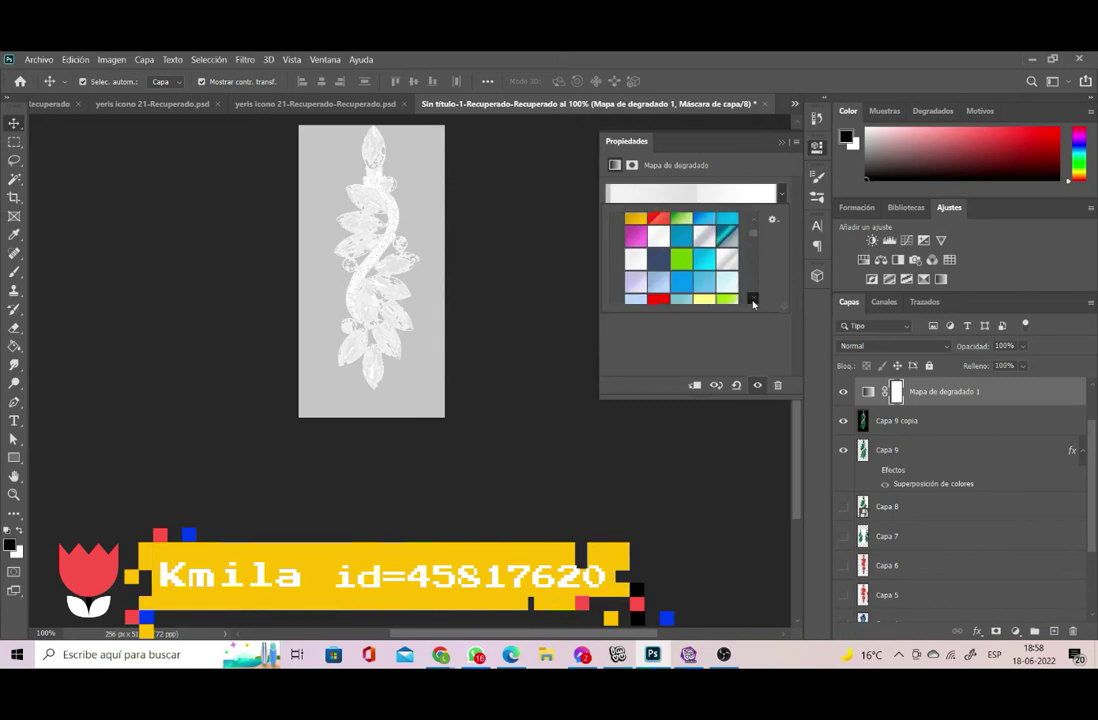
scroll(753, 304, down, 4)
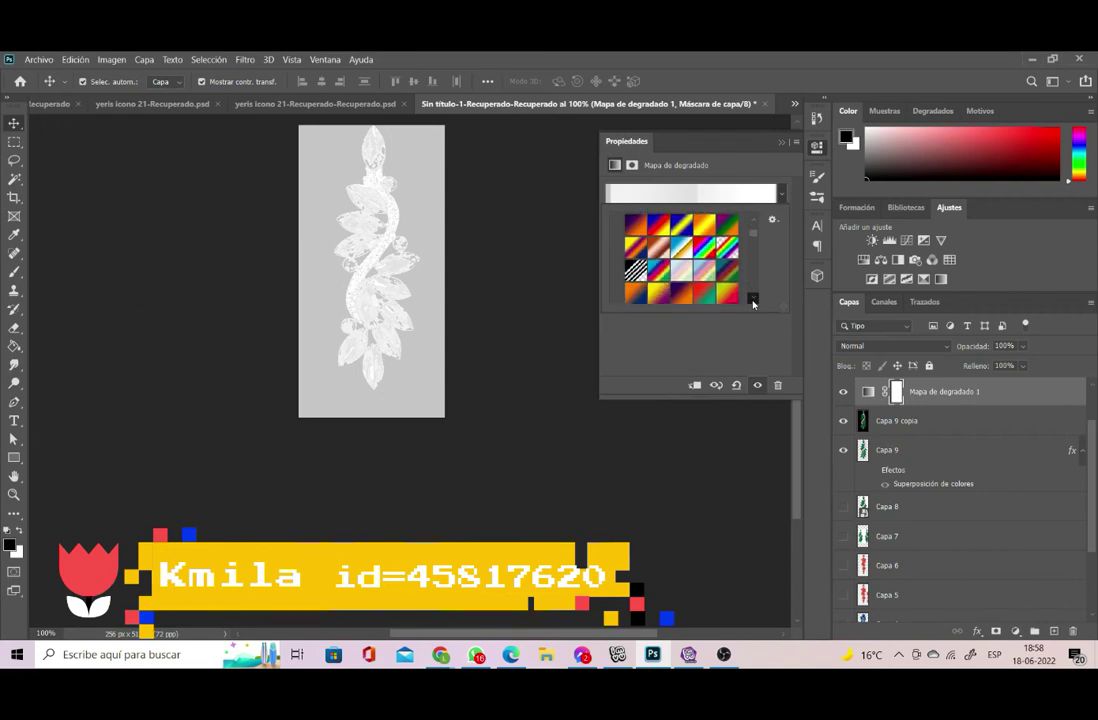
scroll(753, 304, down, 8)
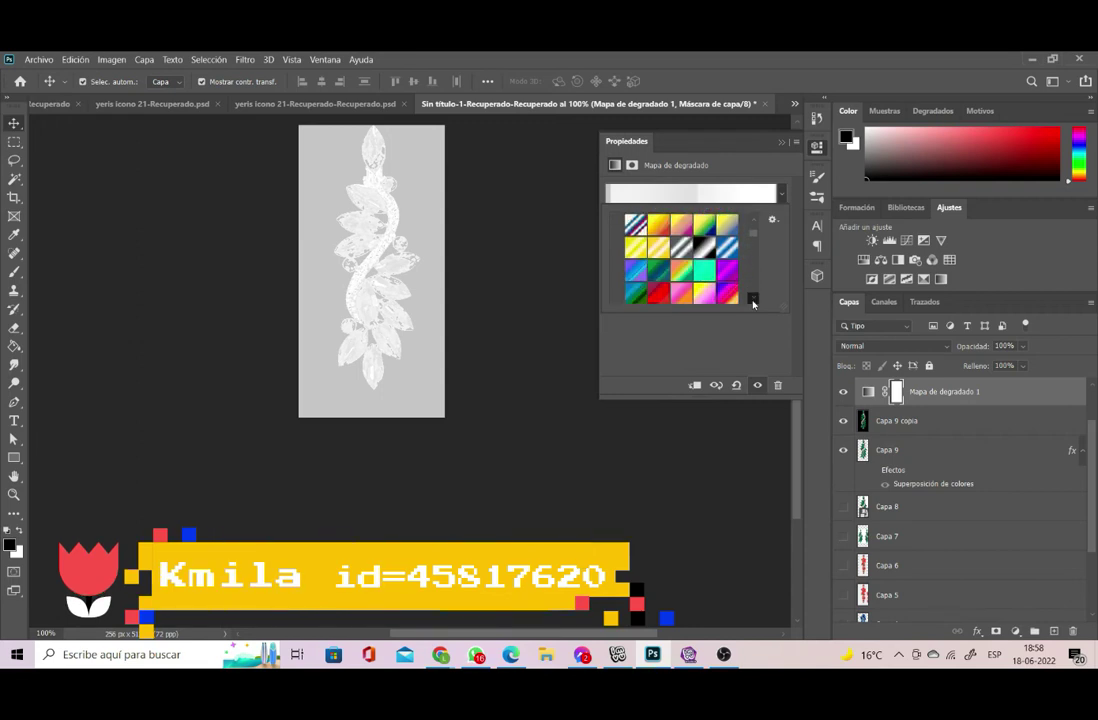
click(682, 248)
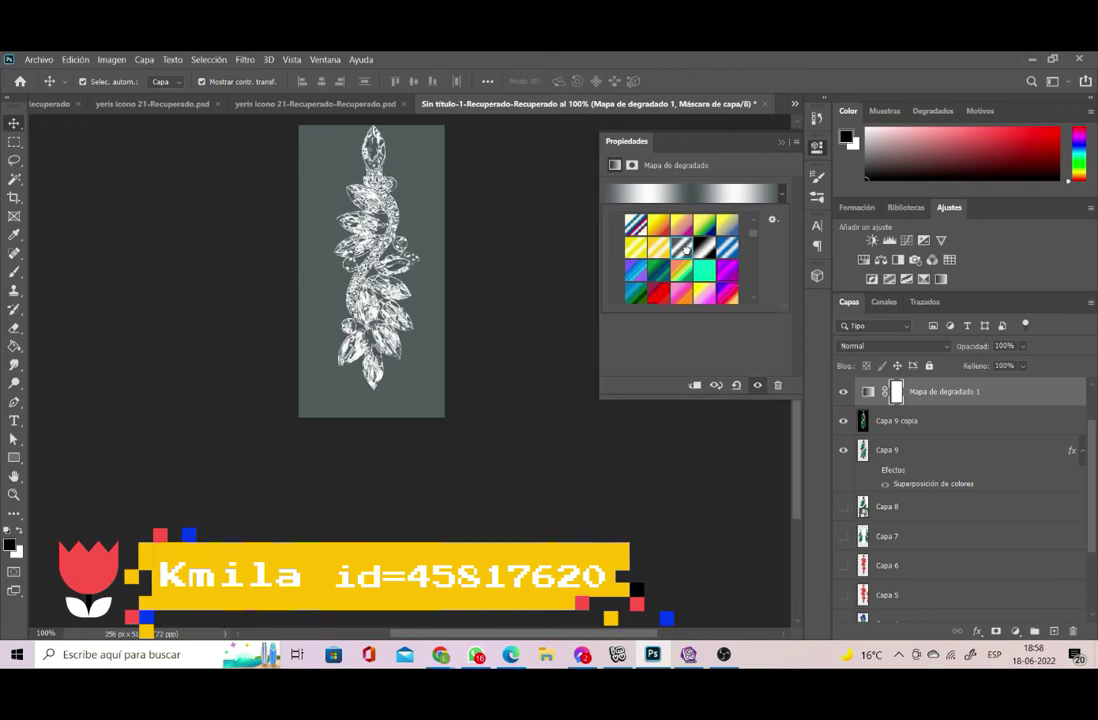
- Export the silver-toned earring image for web as a high-quality JPEG named "shine" on the desktop
click(36, 60)
click(36, 60)
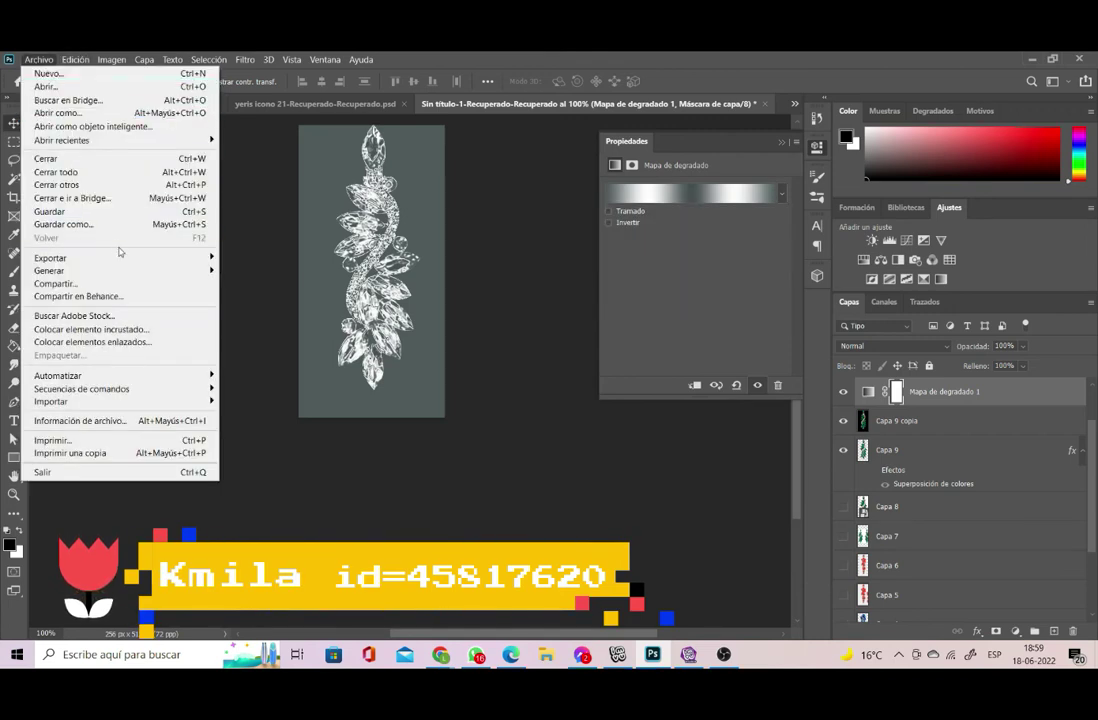
mouse_move(215, 272)
click(270, 309)
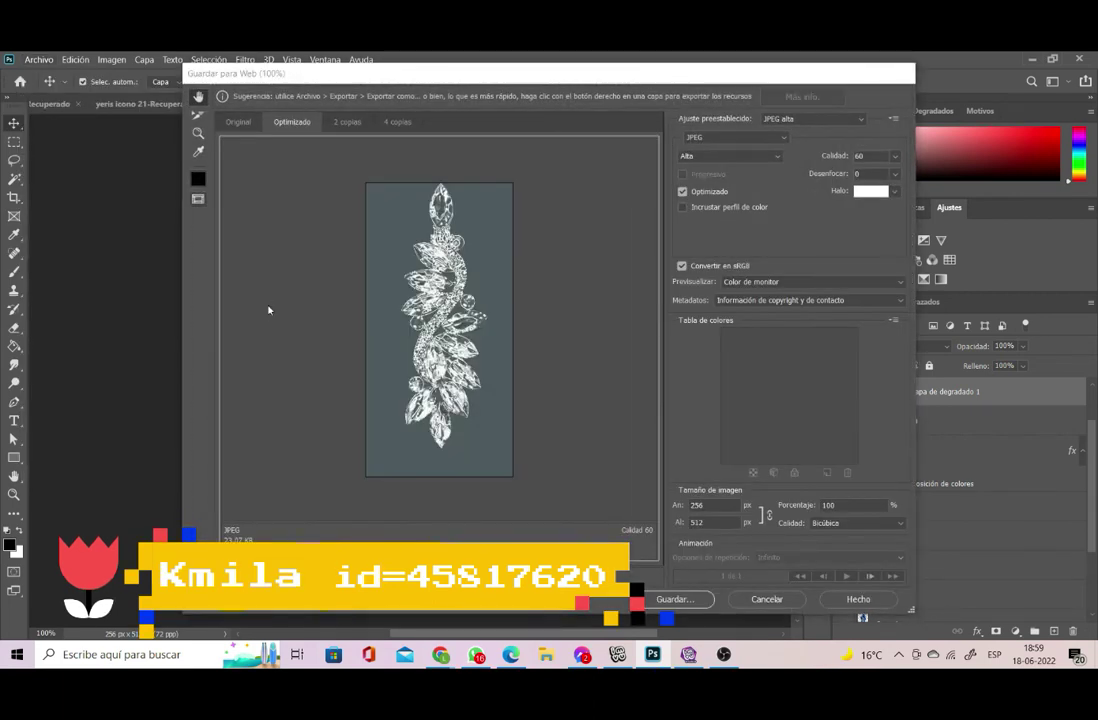
key(Return)
text(shi)
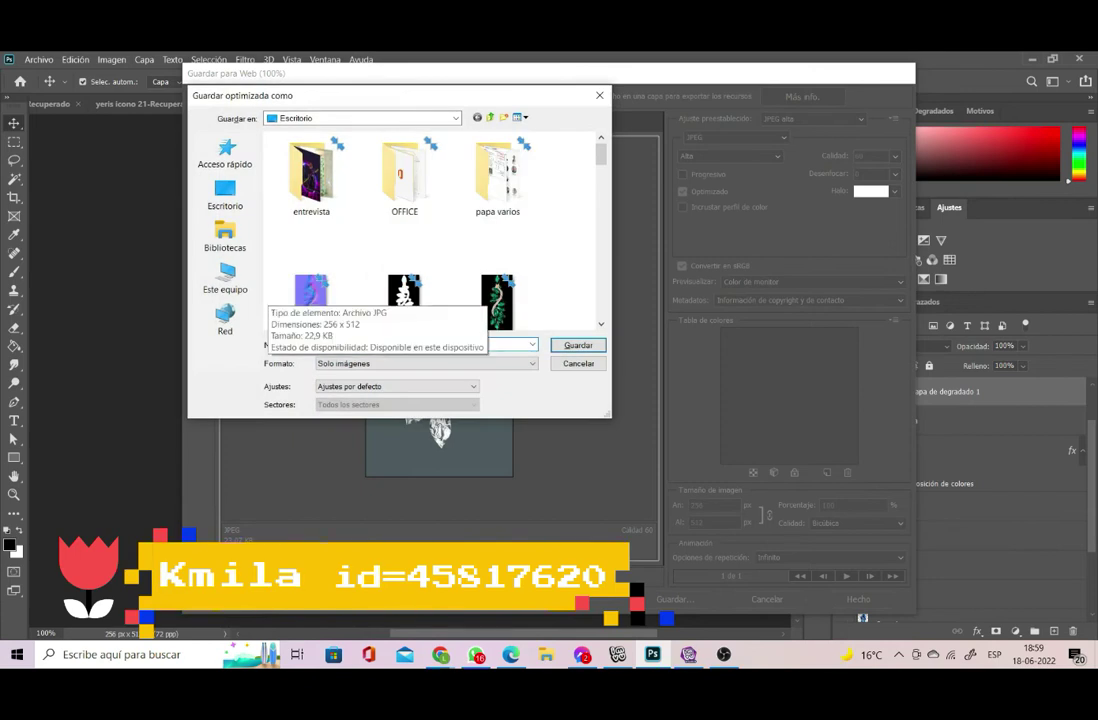
key(Return)
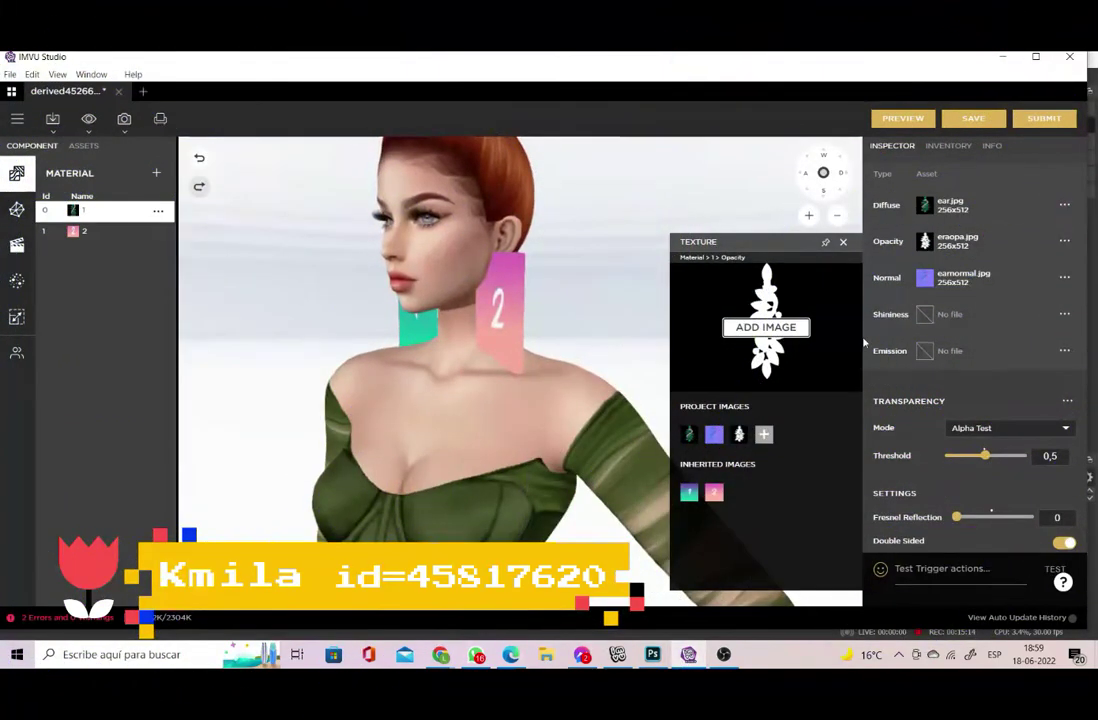
- Assign the shine image from the desktop as the Shininess texture of material 1
click(931, 315)
click(789, 367)
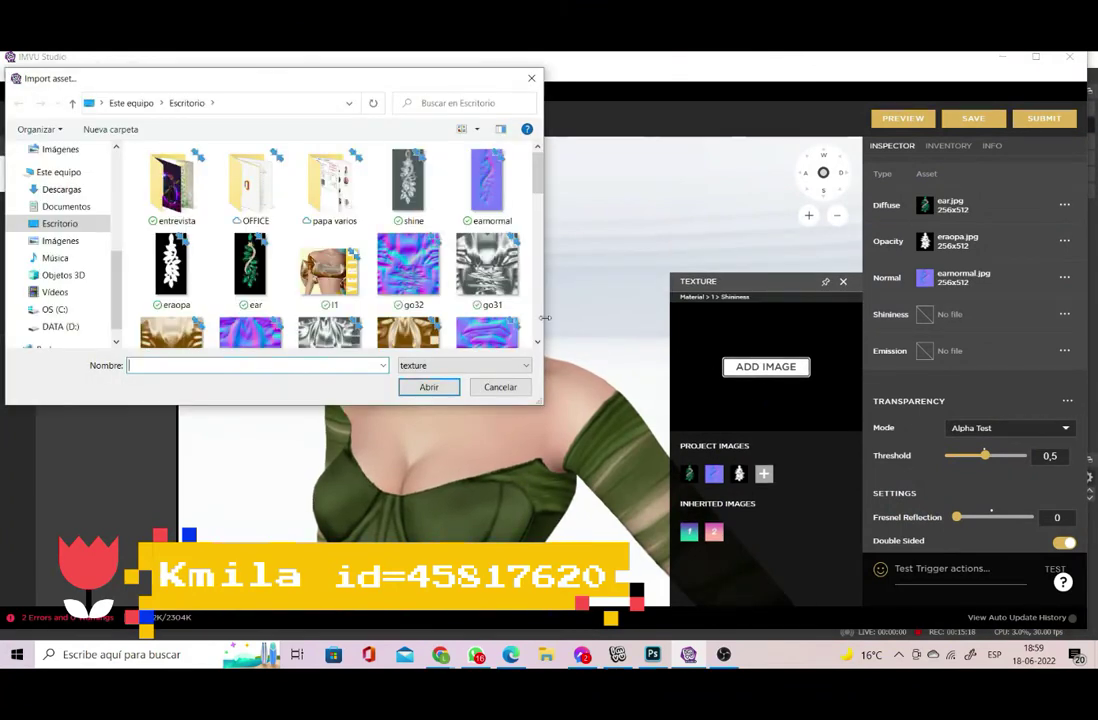
double_click(412, 182)
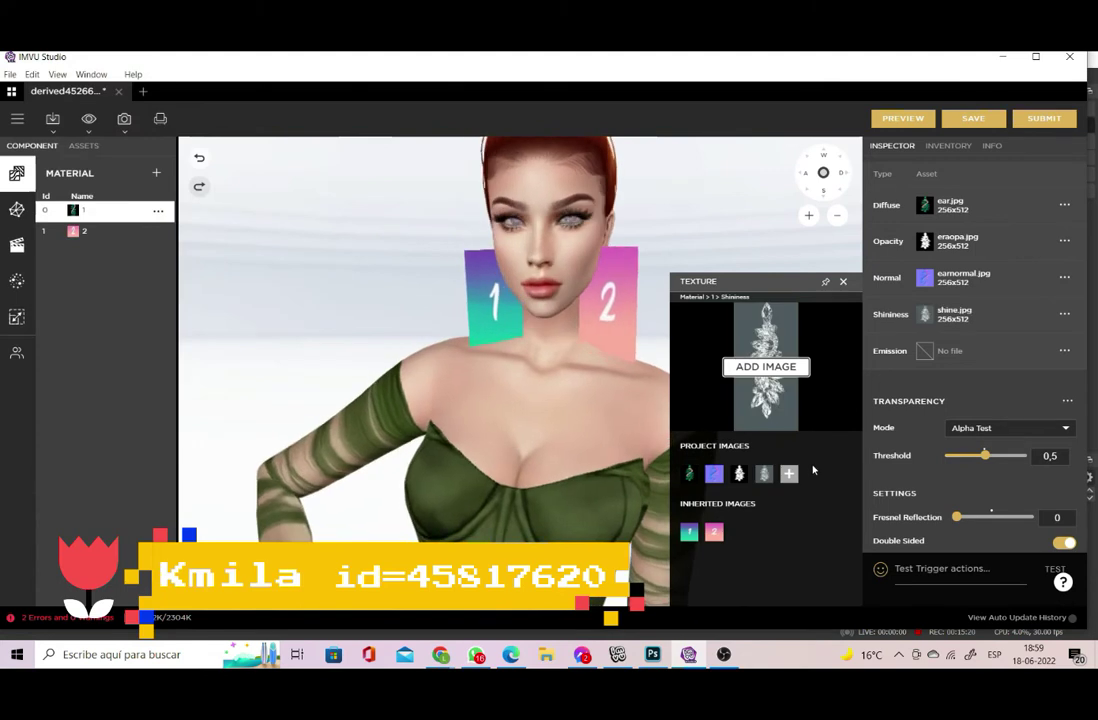
- Set material 1's Fresnel Reflection to 20 and enable Iridescence at 0,572
click(972, 519)
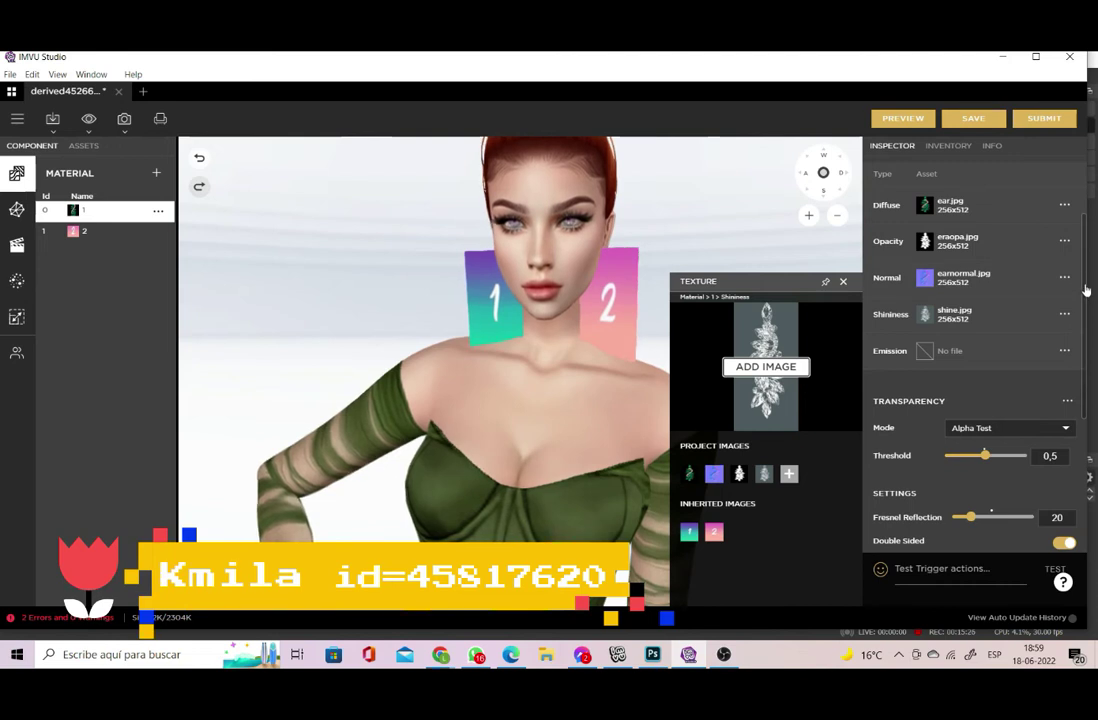
scroll(1086, 289, down, 5)
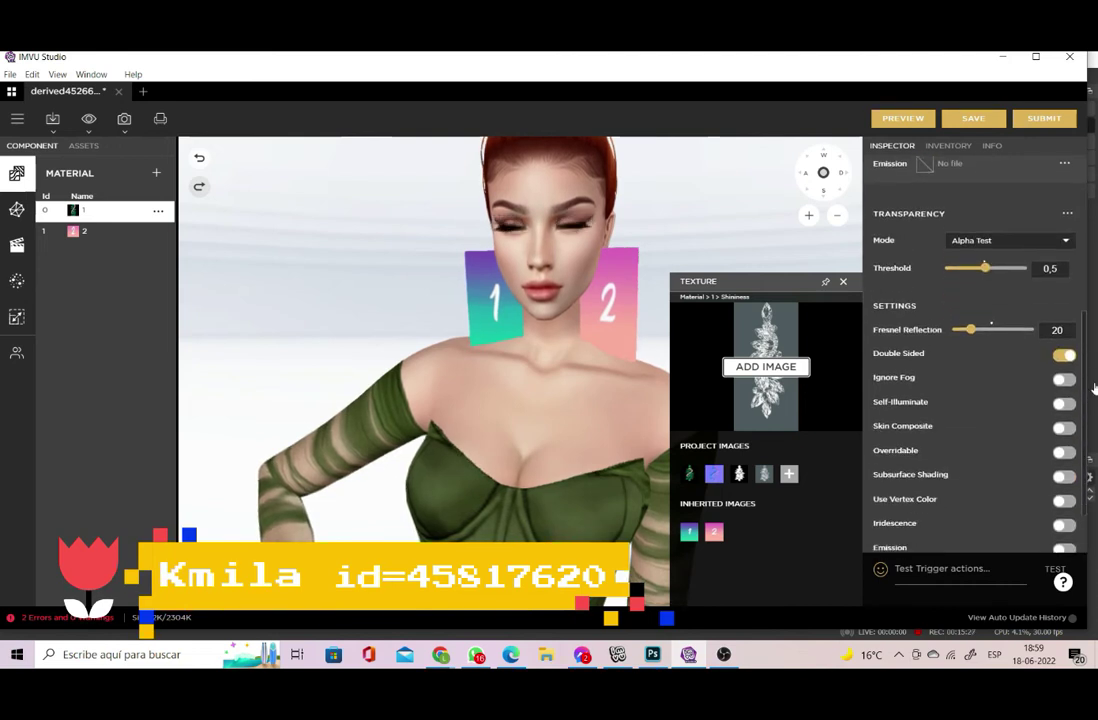
click(1064, 456)
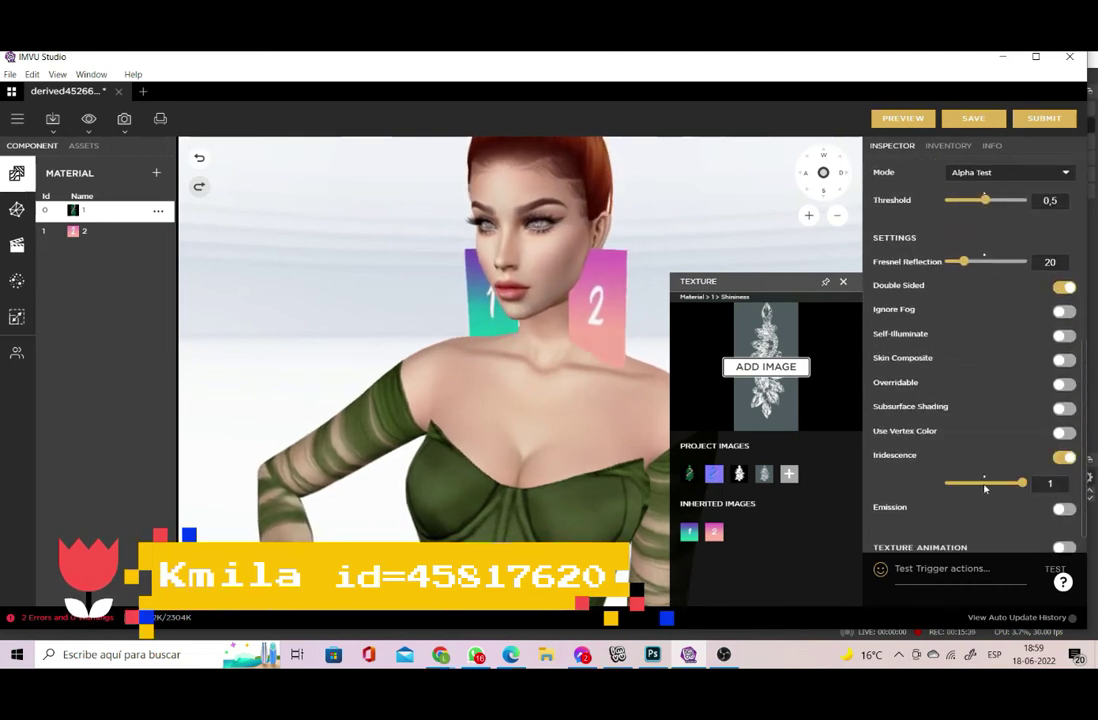
click(986, 484)
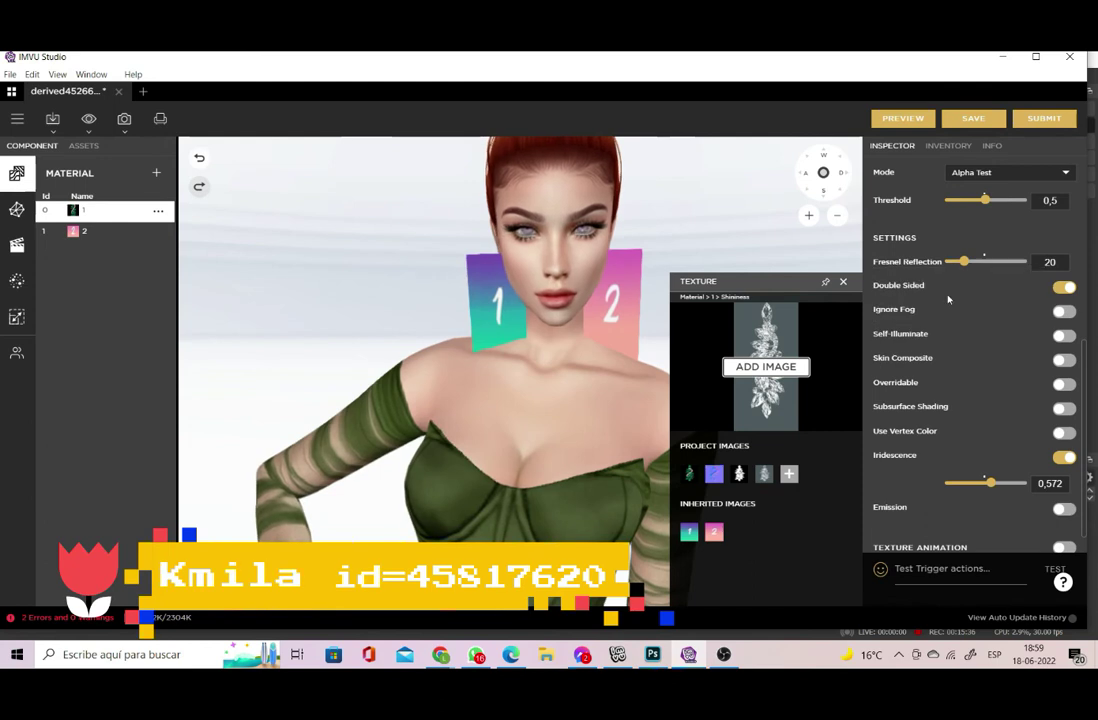
- Set the transparency threshold to 0,62, preview the product, and view the earring from the avatar's side
click(911, 118)
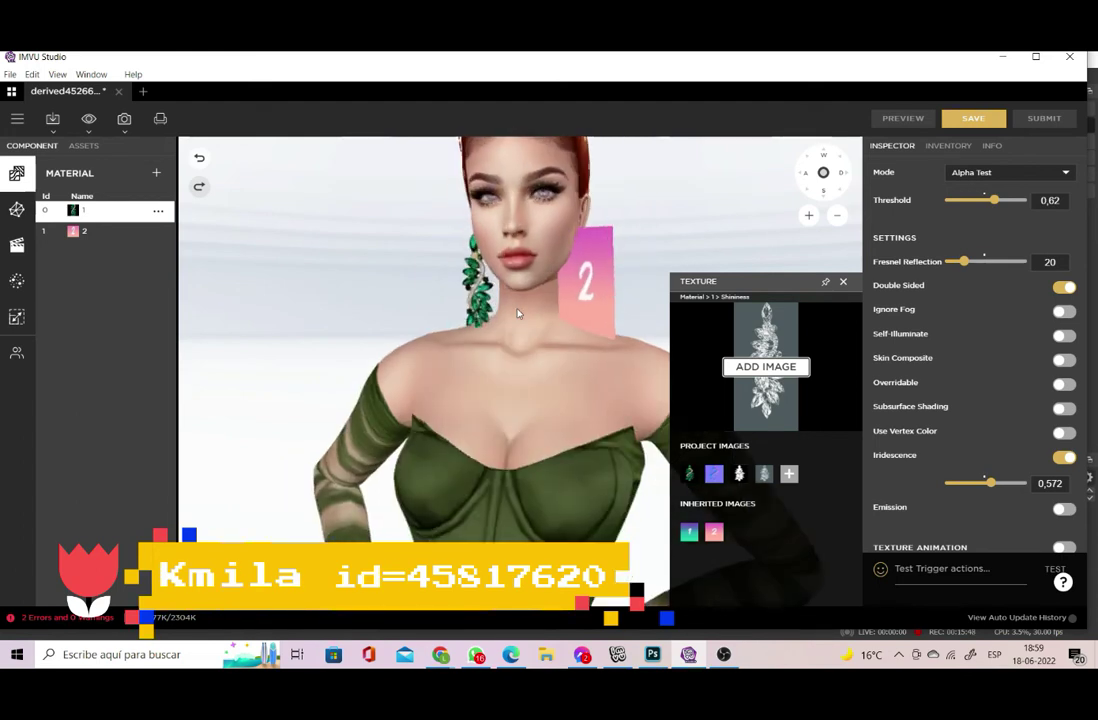
drag(530, 305, 758, 283)
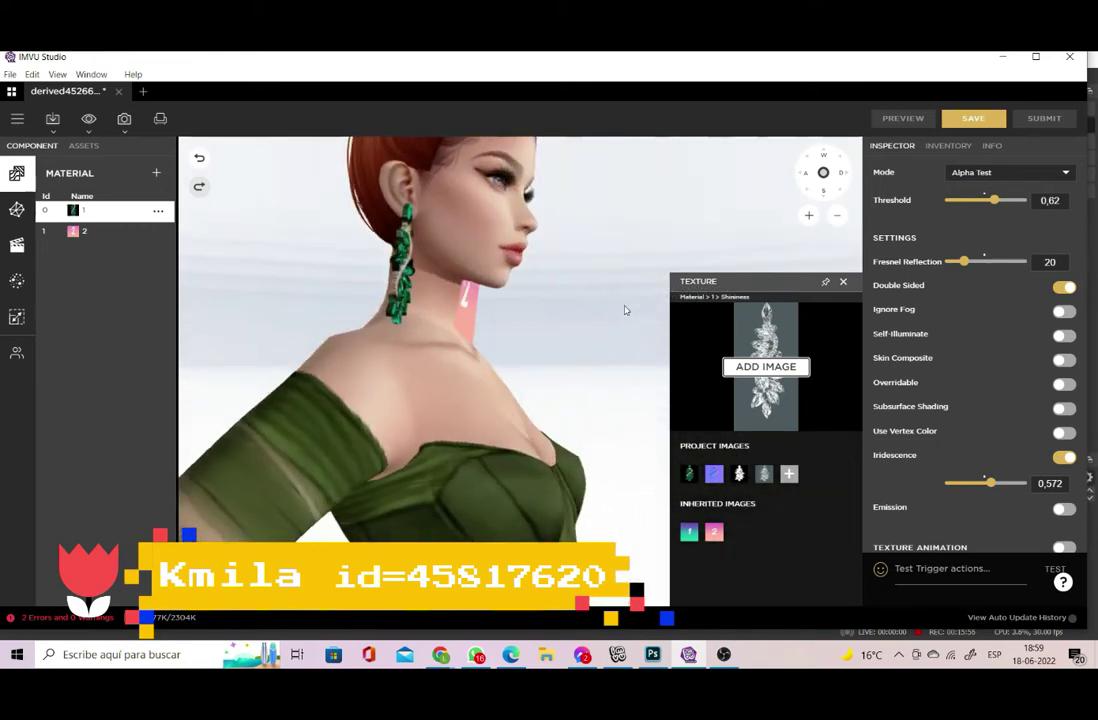
- Switch to Photoshop and hide the Mapa de degradado 1 and Capa 9 copia layers
key(alt+Tab)
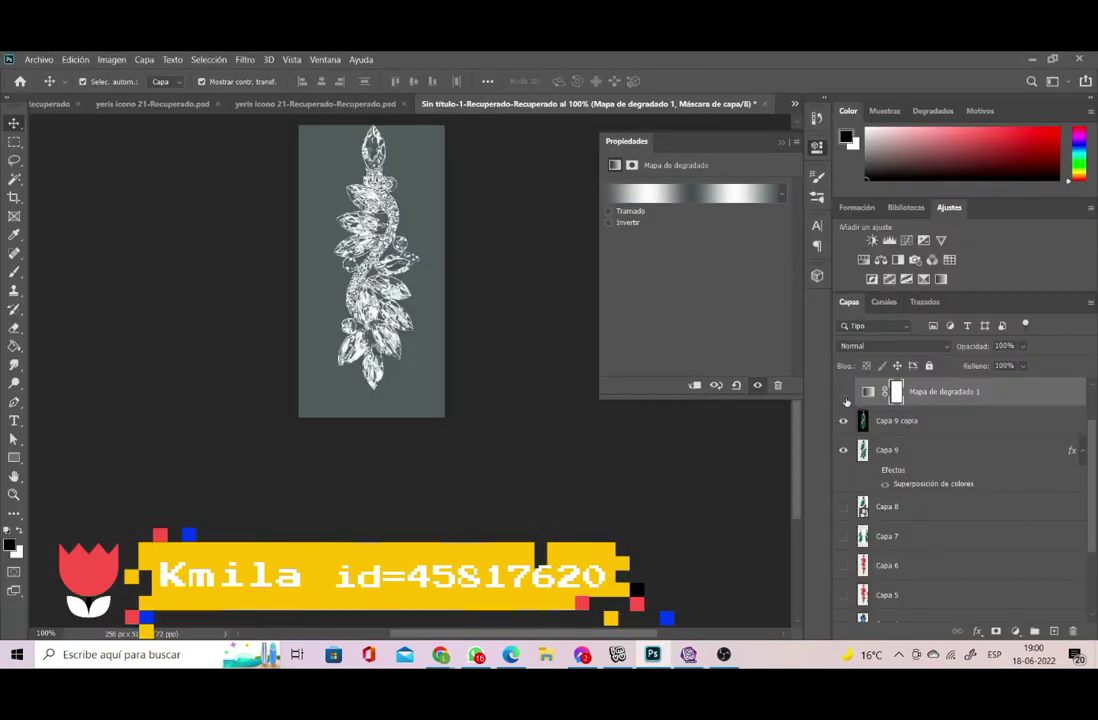
click(843, 392)
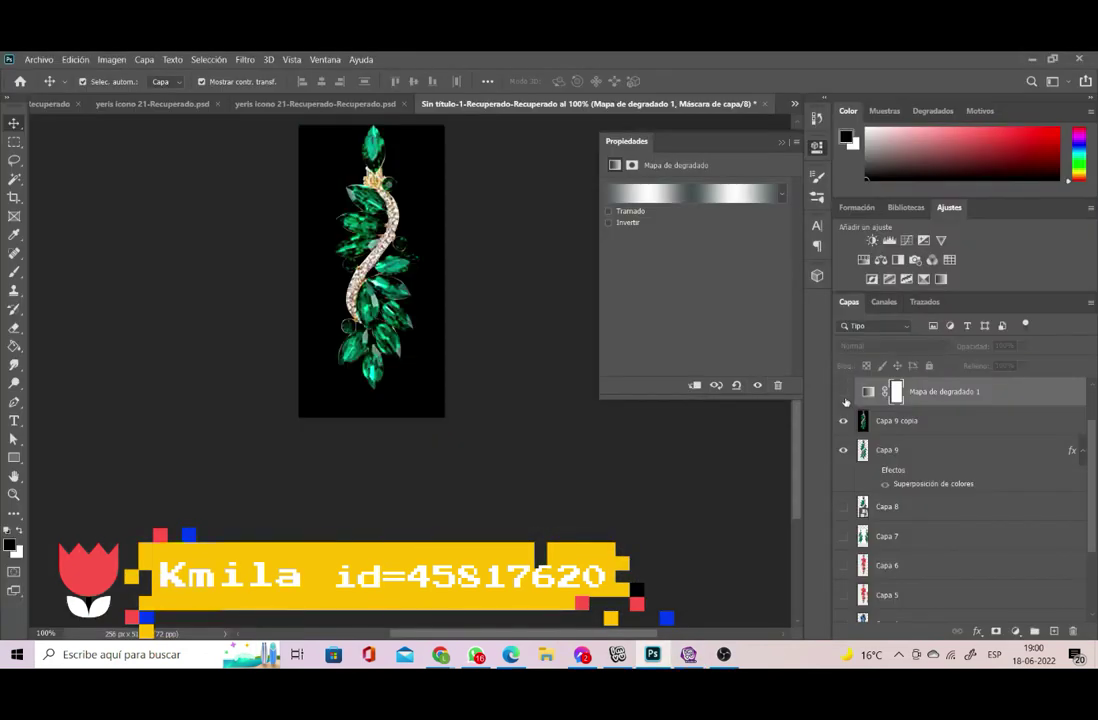
click(925, 429)
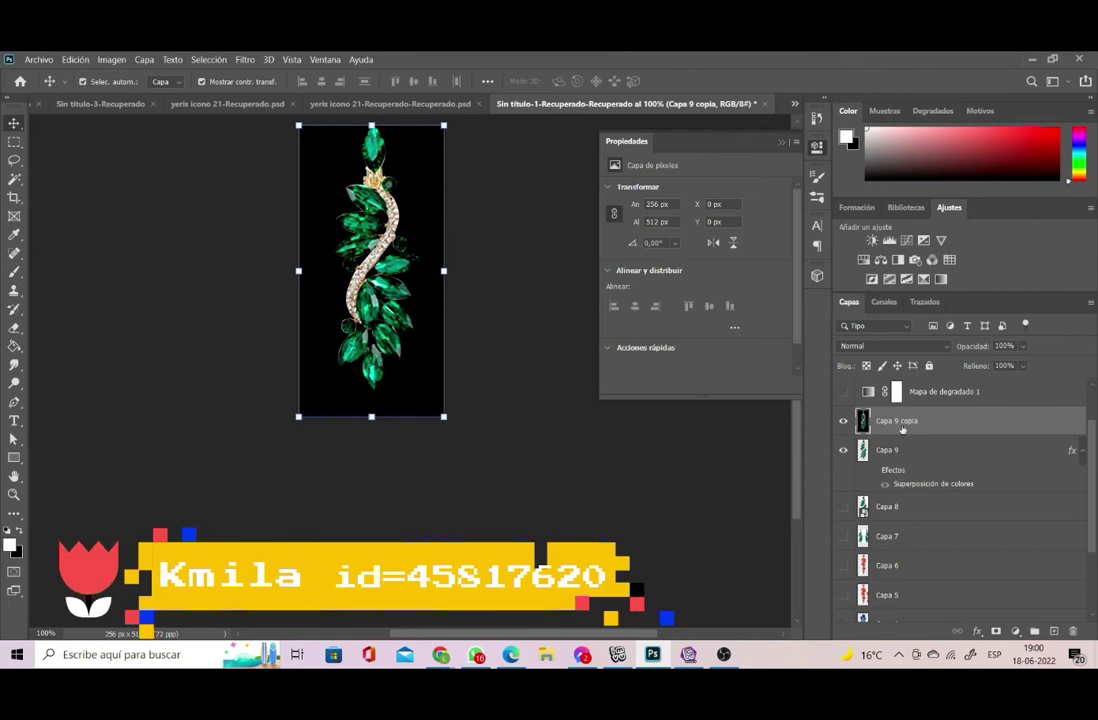
click(845, 421)
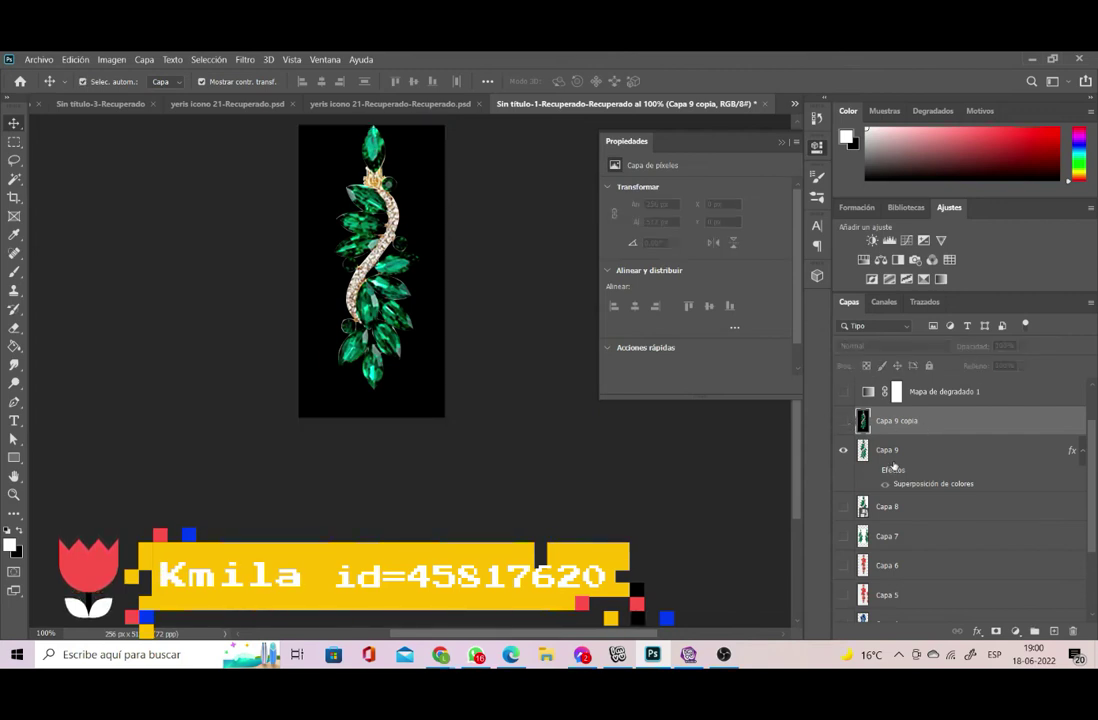
- Nudge the earring on Capa 9 to the right until its X position is 83 px
click(876, 459)
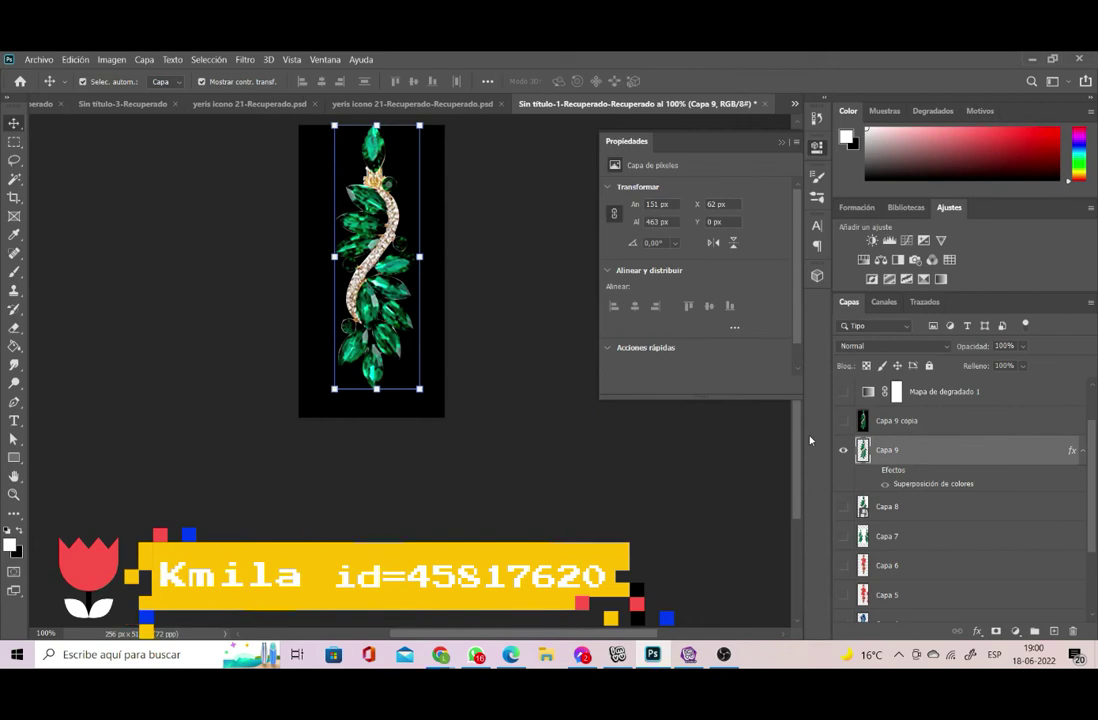
key(Right)
key(Right)
key(Right)
key(Right)
key(Right)
key(Right)
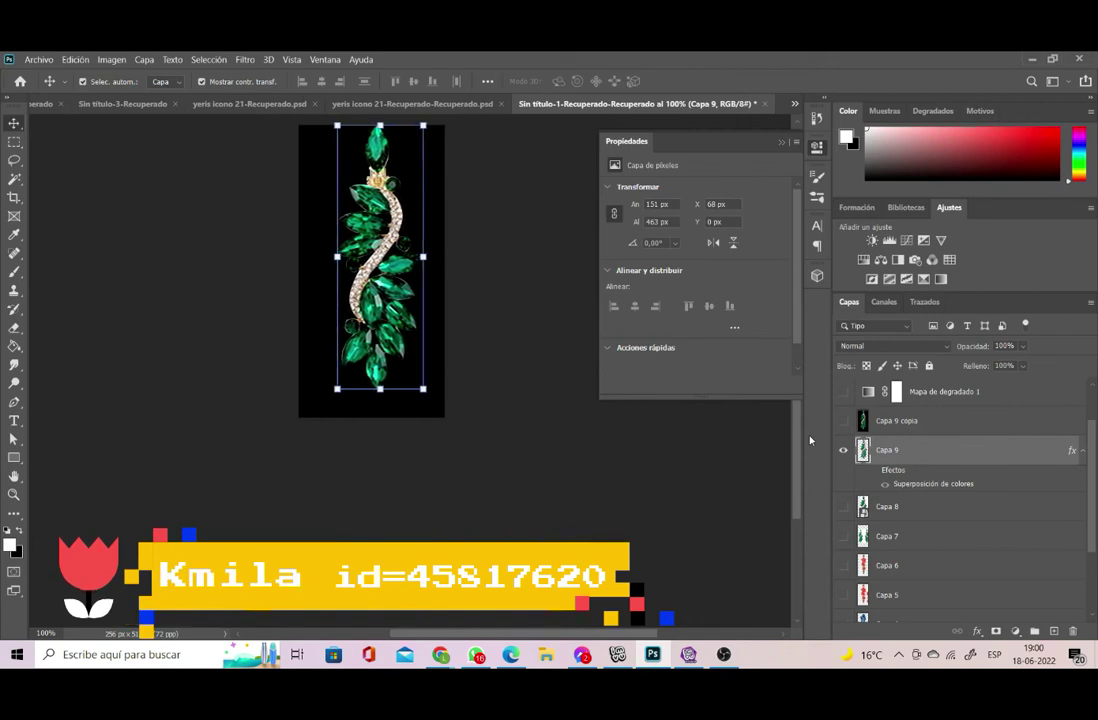
key(Right)
key(Right)
key(Right)
key(Right)
key(Right)
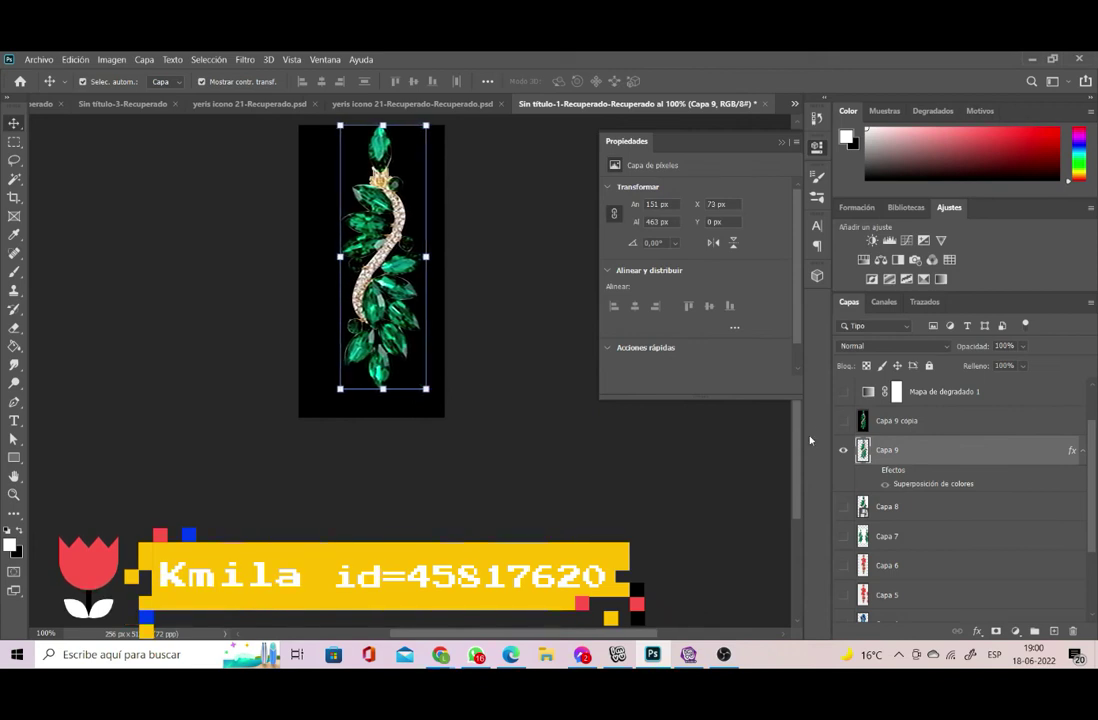
key(Right)
key(Right)
key(Right)
key(Right)
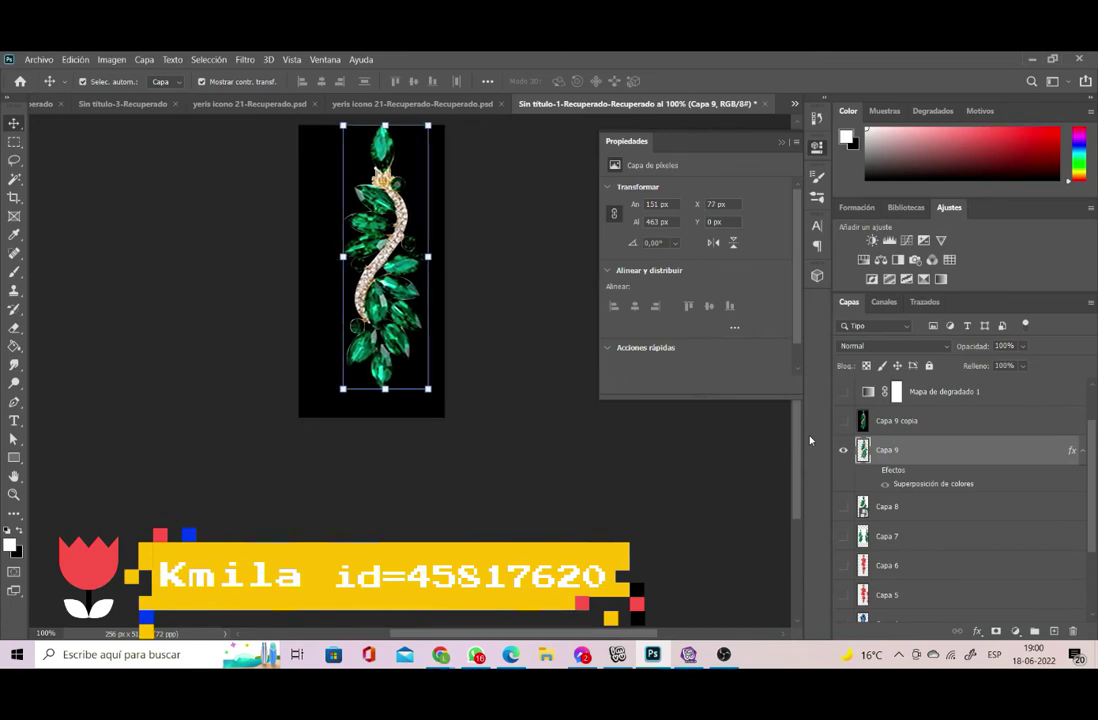
key(Right)
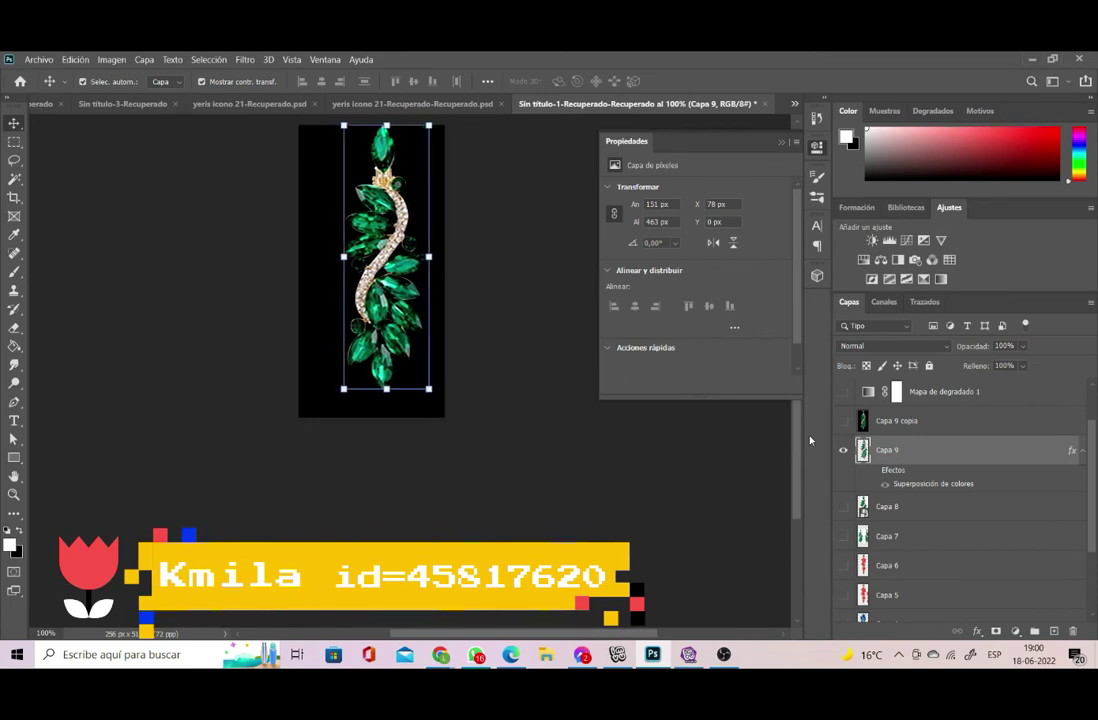
key(Right)
key(Right)
key(Right)
key(Right)
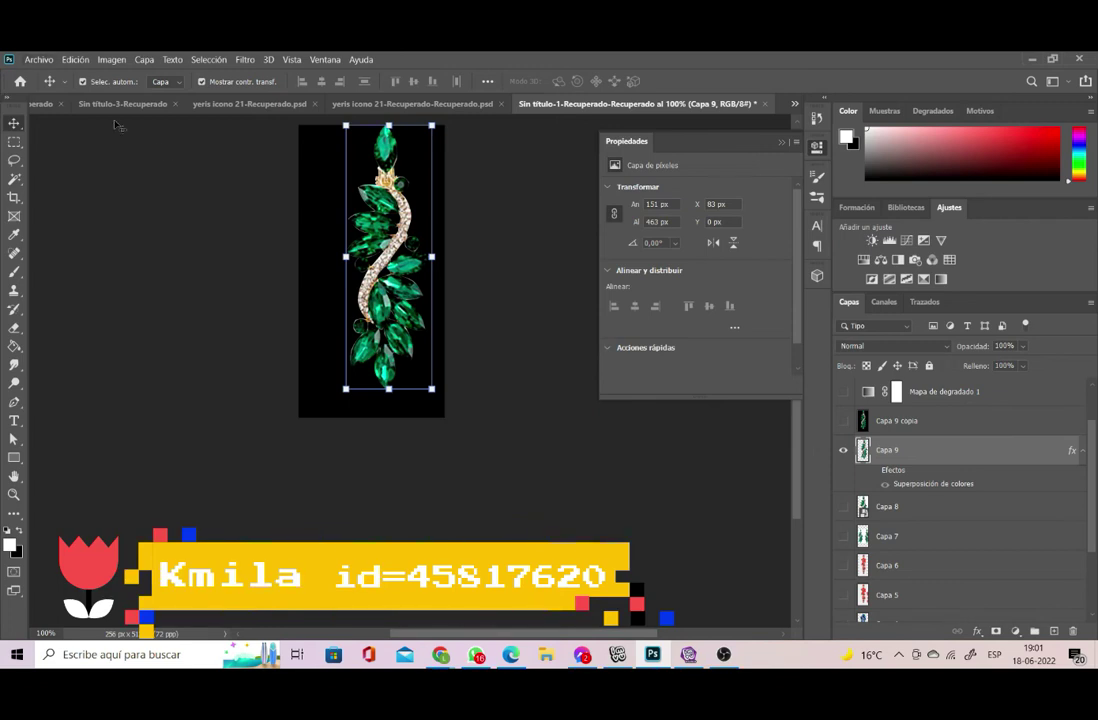
- Export the repositioned emerald earring for web as a high-quality JPEG named "e12" on the desktop
click(25, 60)
mouse_move(95, 257)
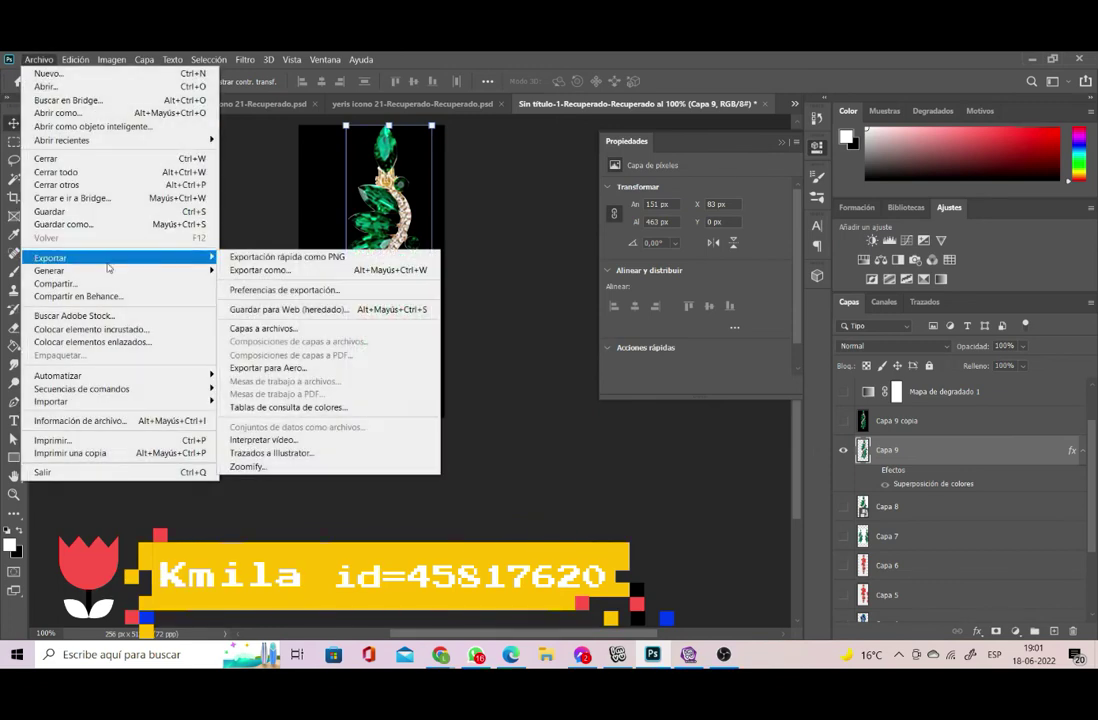
click(240, 310)
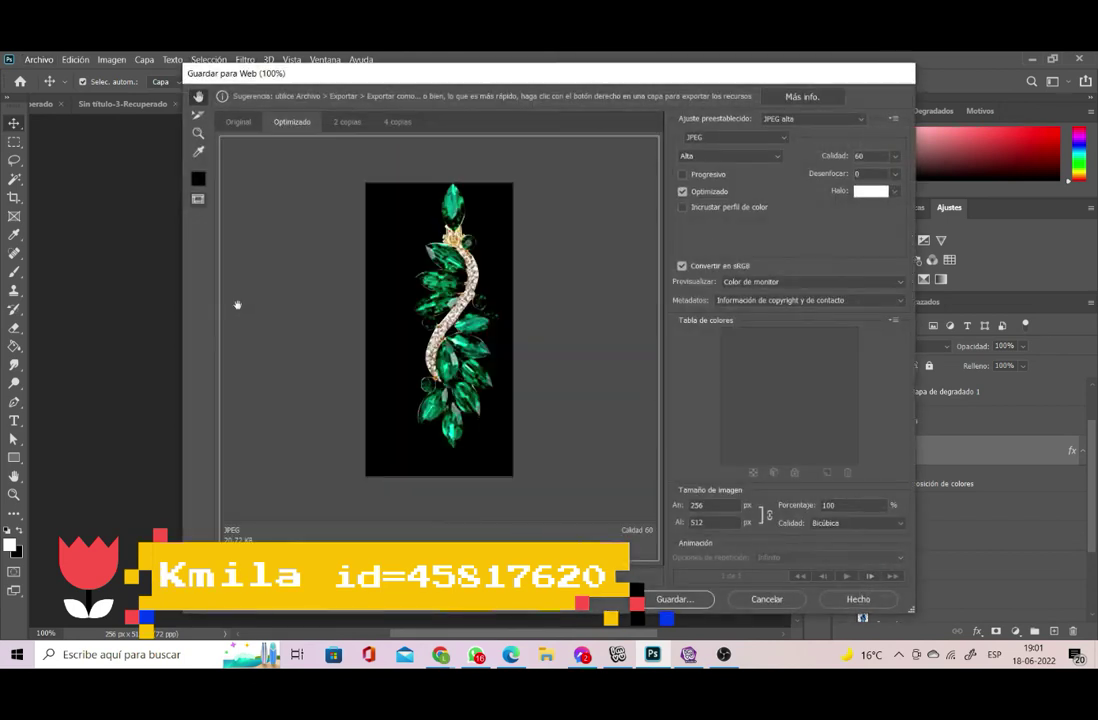
key(Return)
text(e1)
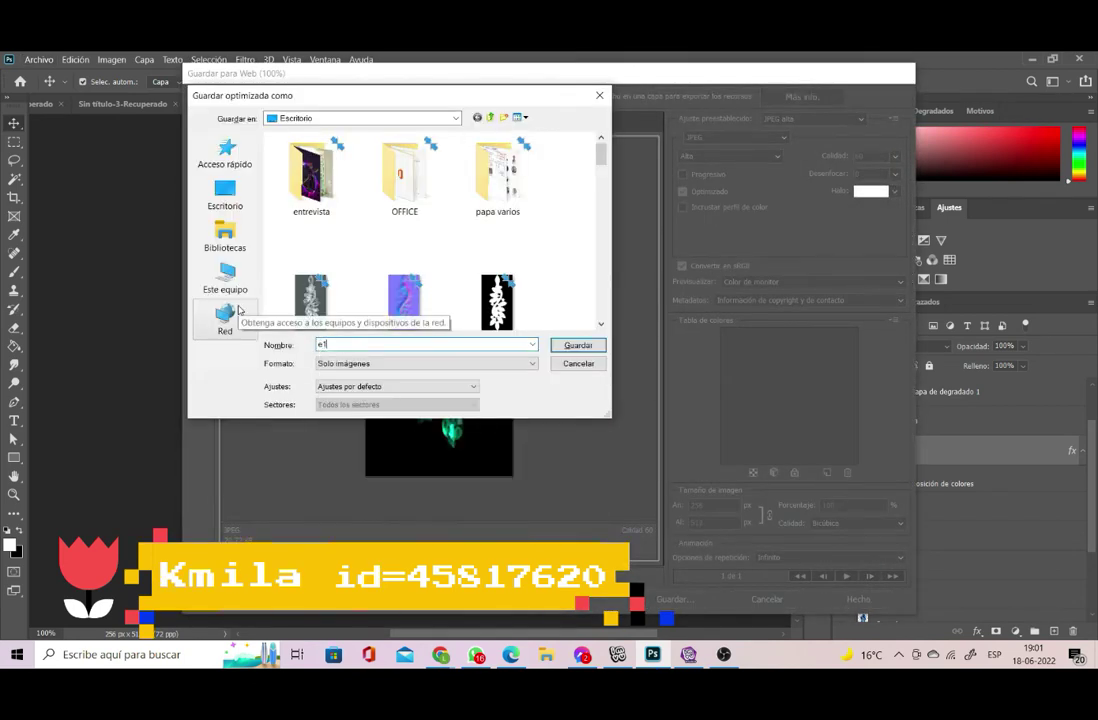
text(2)
key(Return)
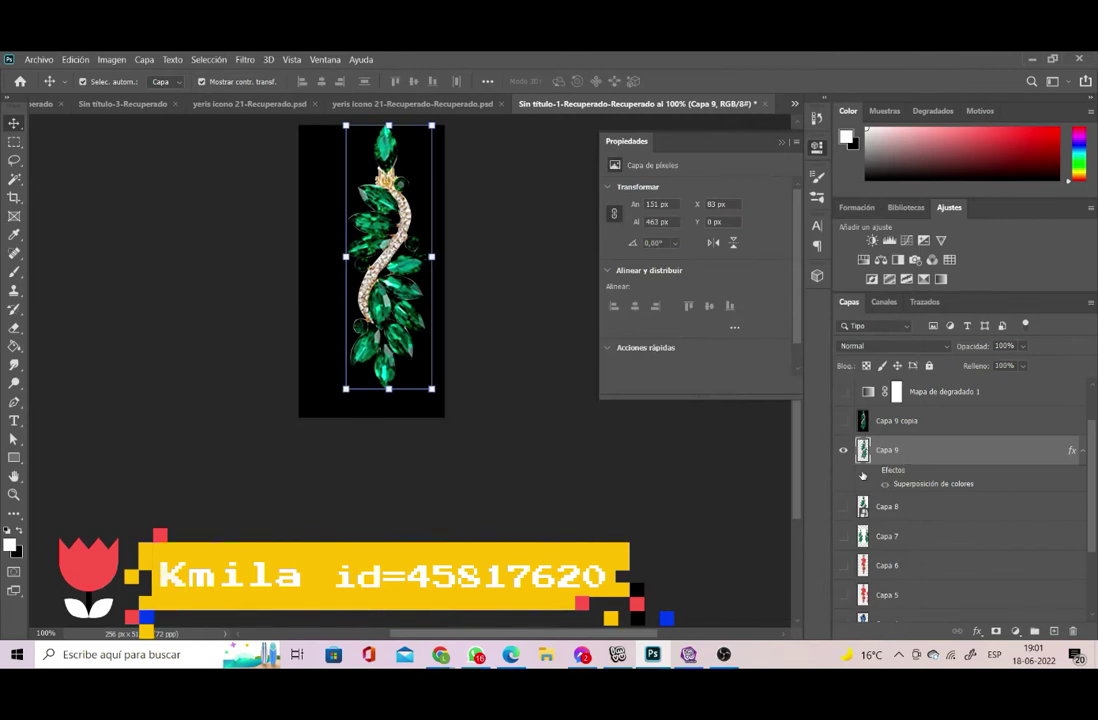
- Show Capa 9's colour overlay effect and export the white silhouette for web as a high-quality JPEG named "eop"
click(873, 471)
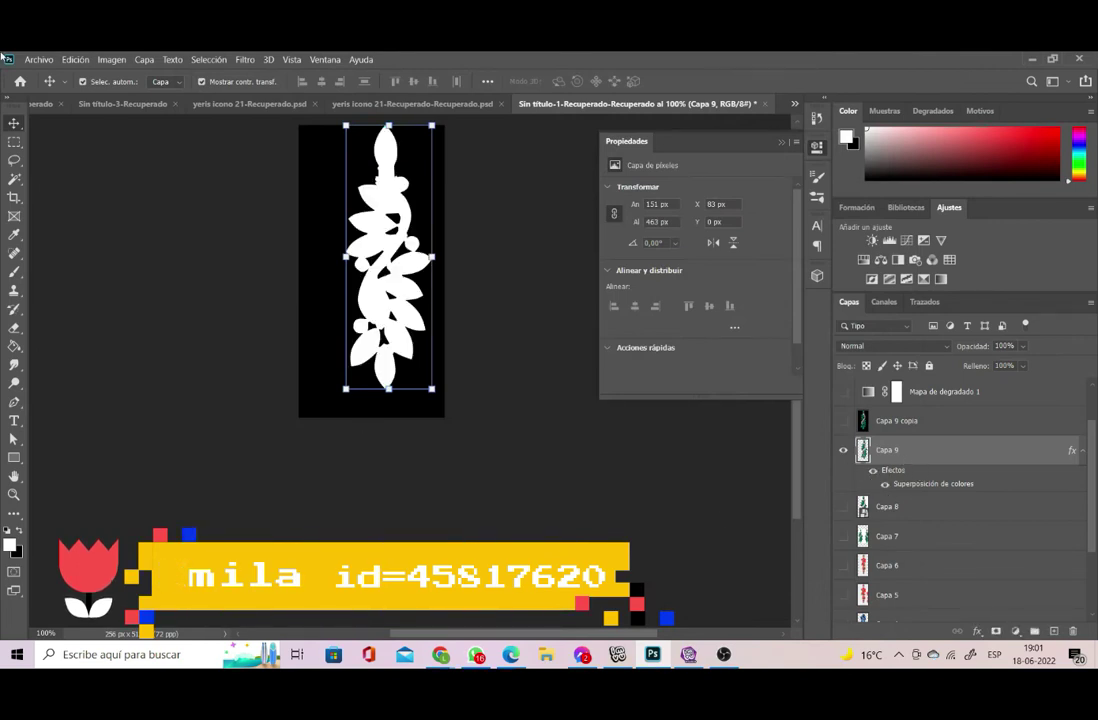
click(37, 58)
mouse_move(80, 260)
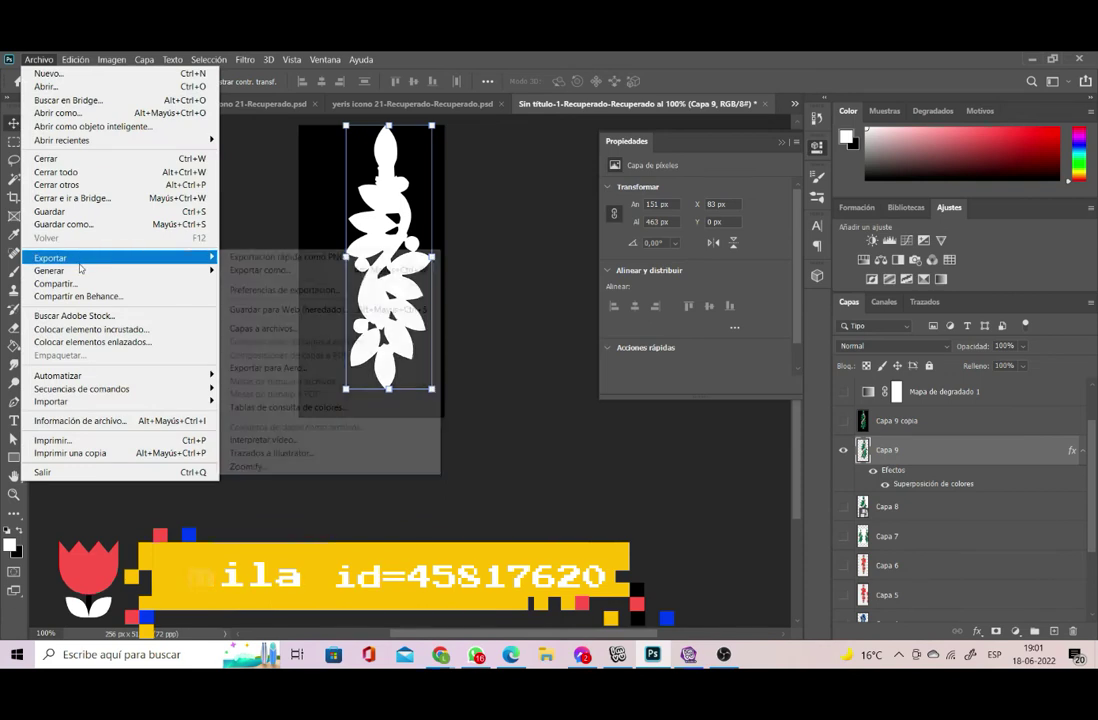
click(265, 309)
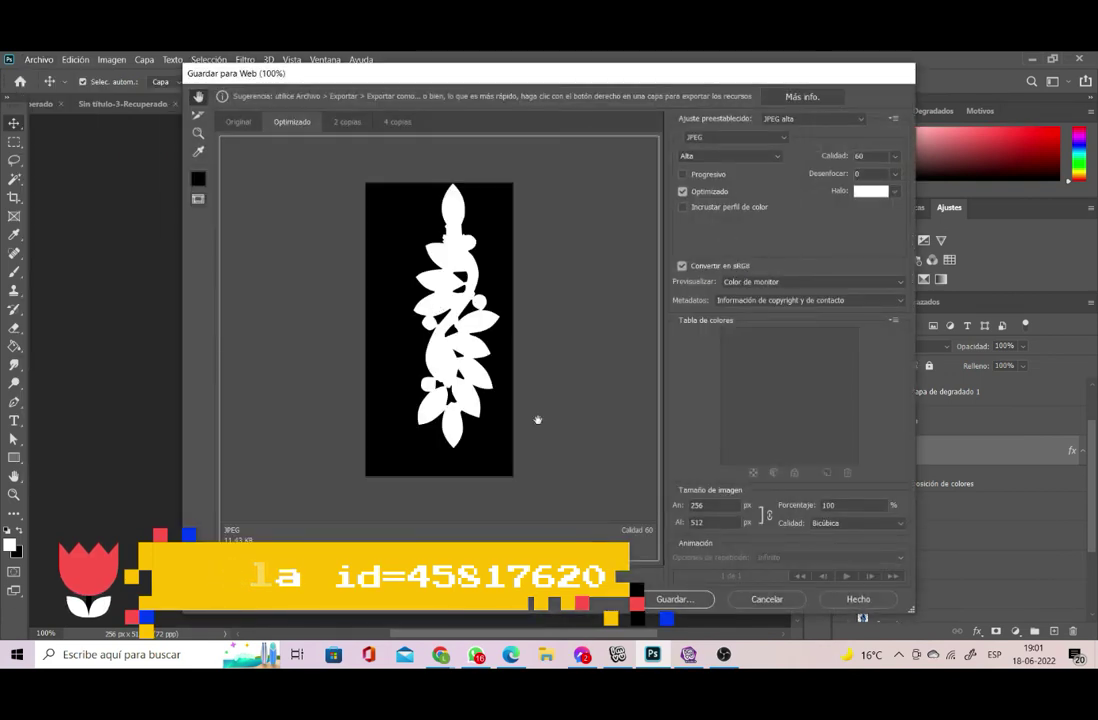
key(Return)
text(e)
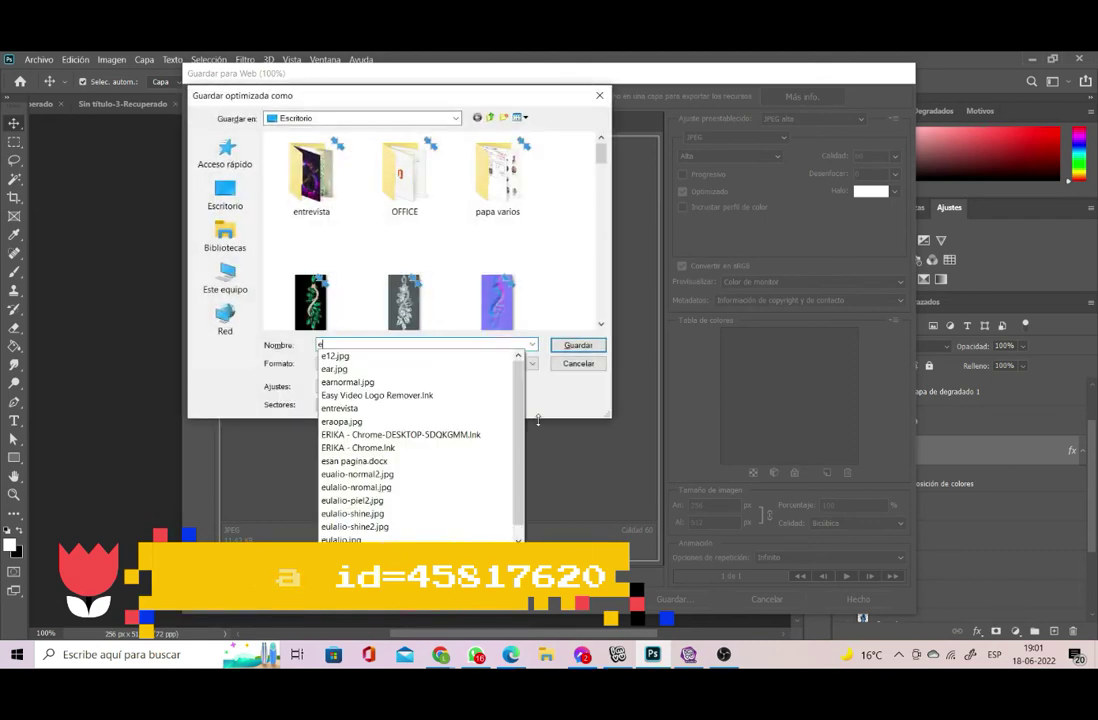
text(op)
key(Return)
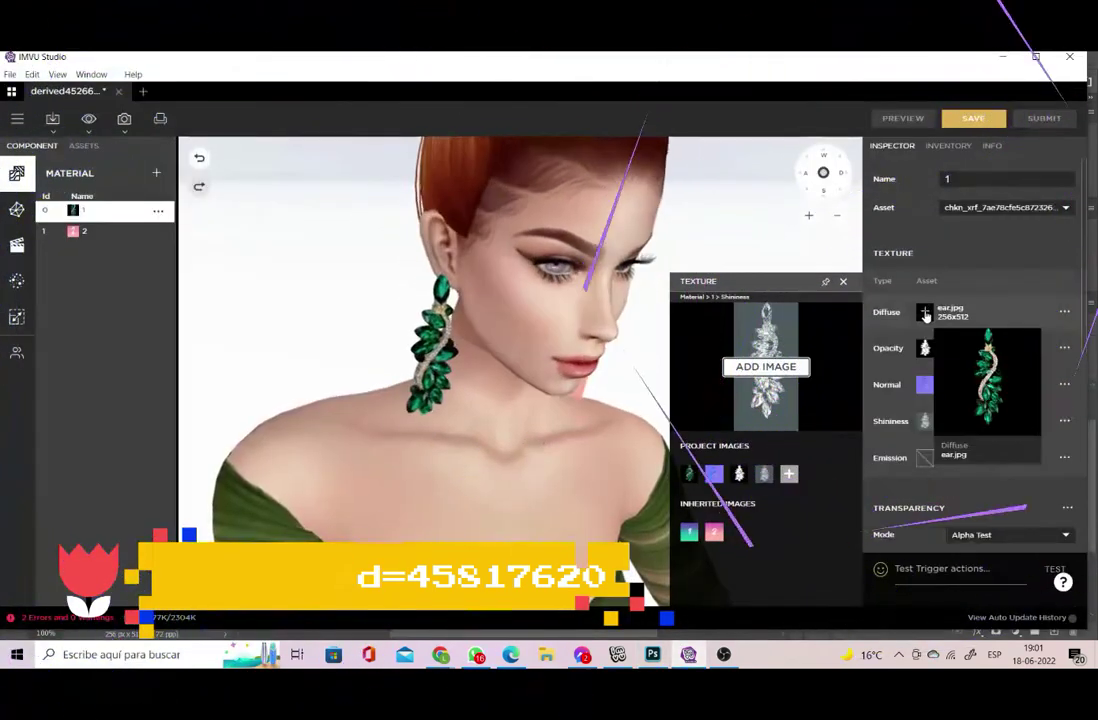
- In IMVU Studio, replace material 1's Diffuse texture with e12.jpg and Opacity with eop.jpg, and preview the product
click(926, 313)
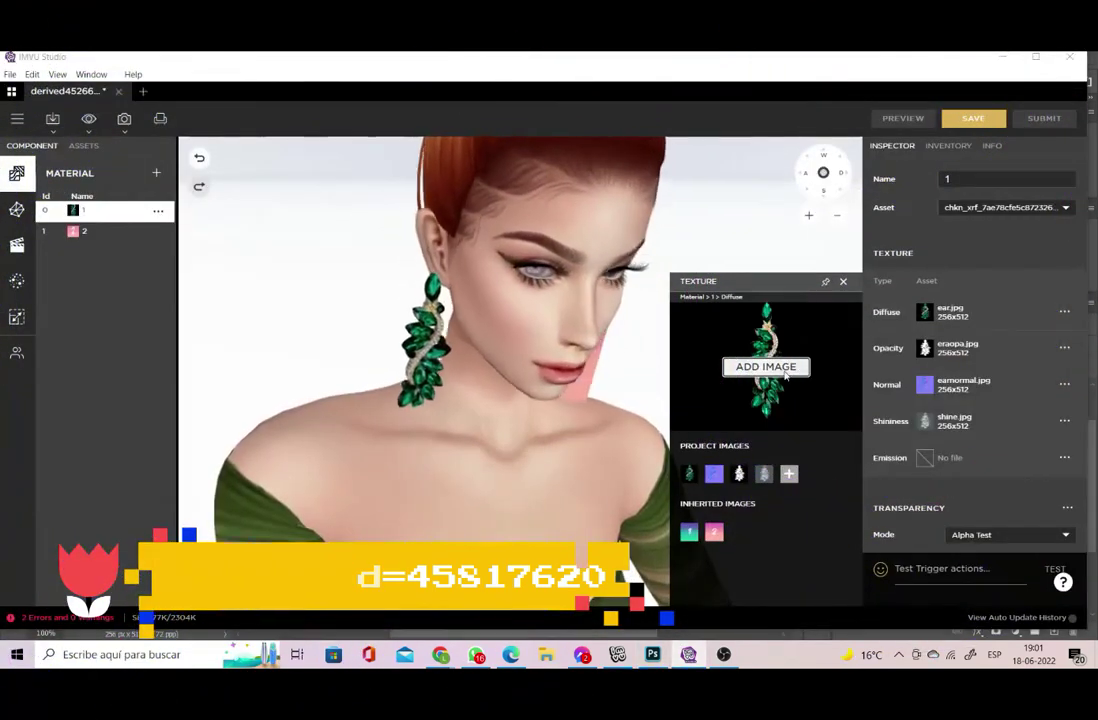
double_click(420, 161)
click(926, 348)
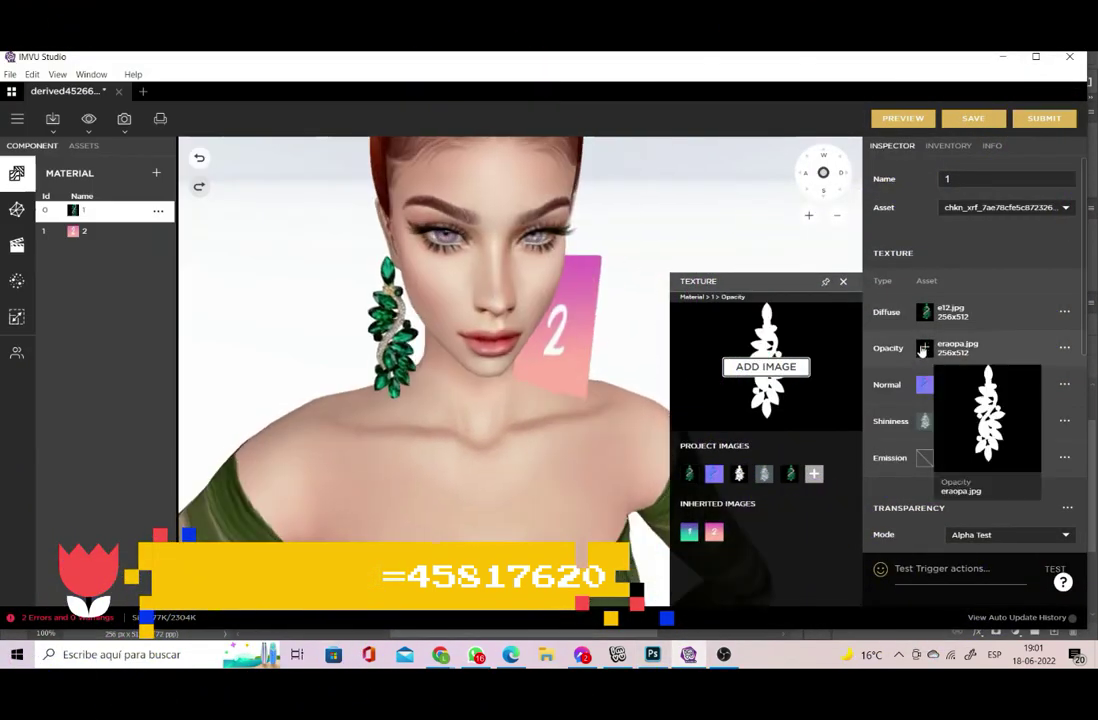
double_click(404, 174)
click(889, 128)
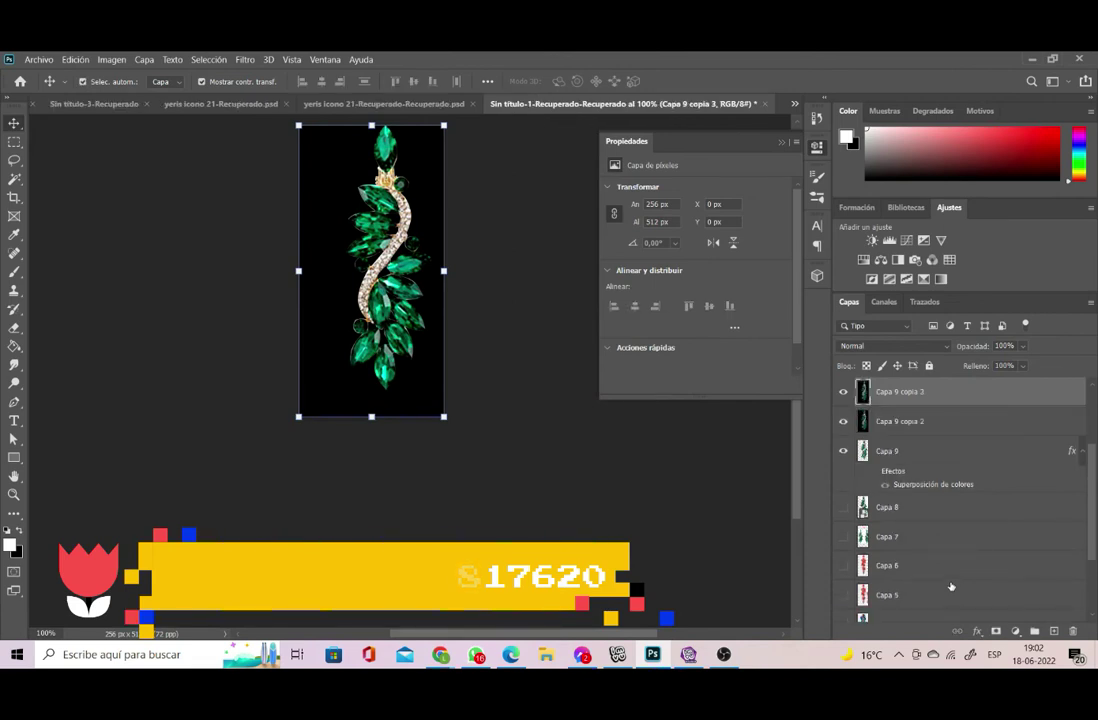
- In Photoshop, generate a normal map on Capa 9 copia 3 and export it for web as "e11"
click(268, 59)
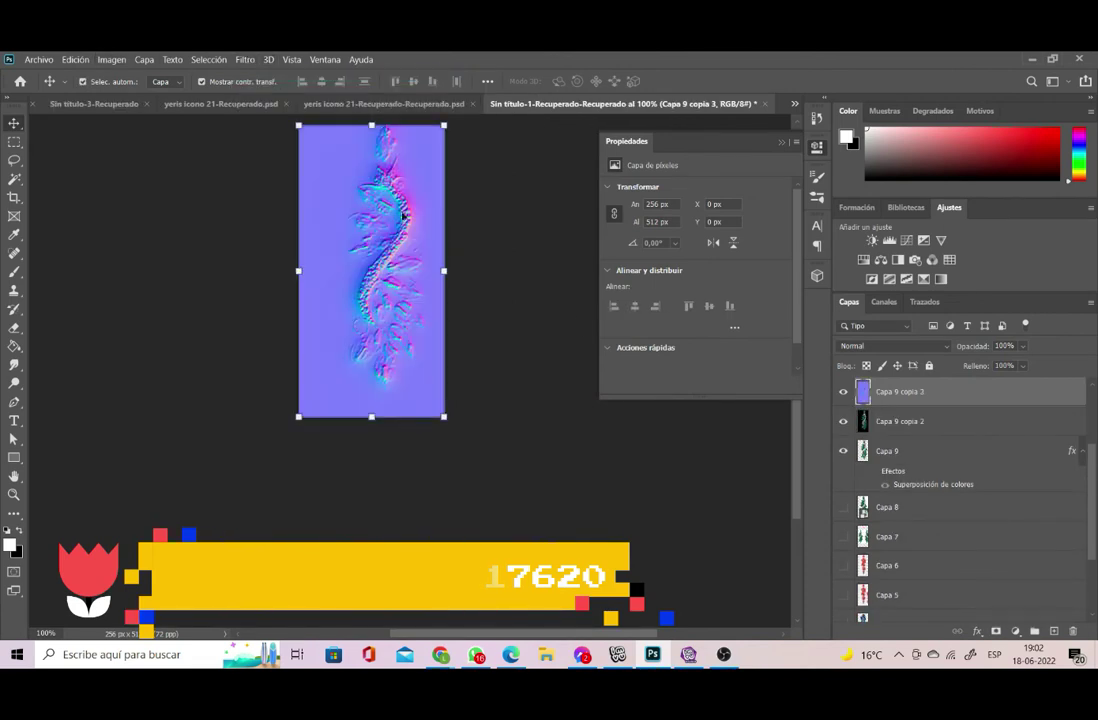
click(38, 59)
mouse_move(105, 201)
click(282, 309)
key(Return)
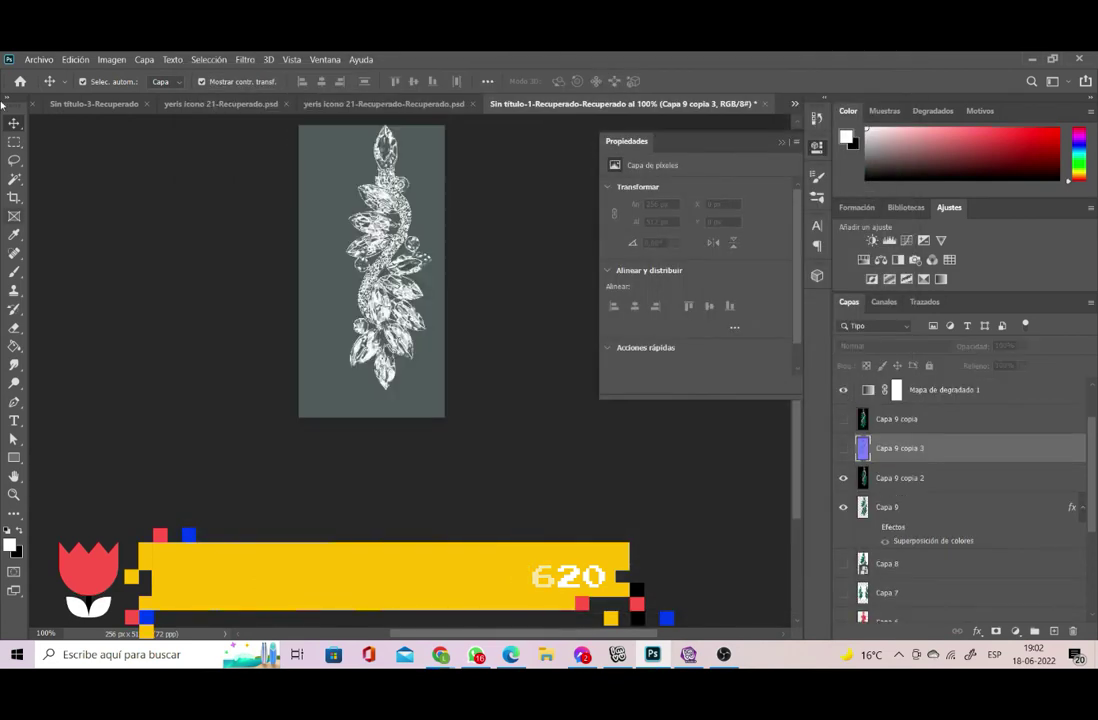
- Hide Capa 9 copia 3, show the Mapa de degradado 1 layer, and export the silver-toned earring for web
click(38, 59)
mouse_move(95, 262)
click(330, 309)
key(Return)
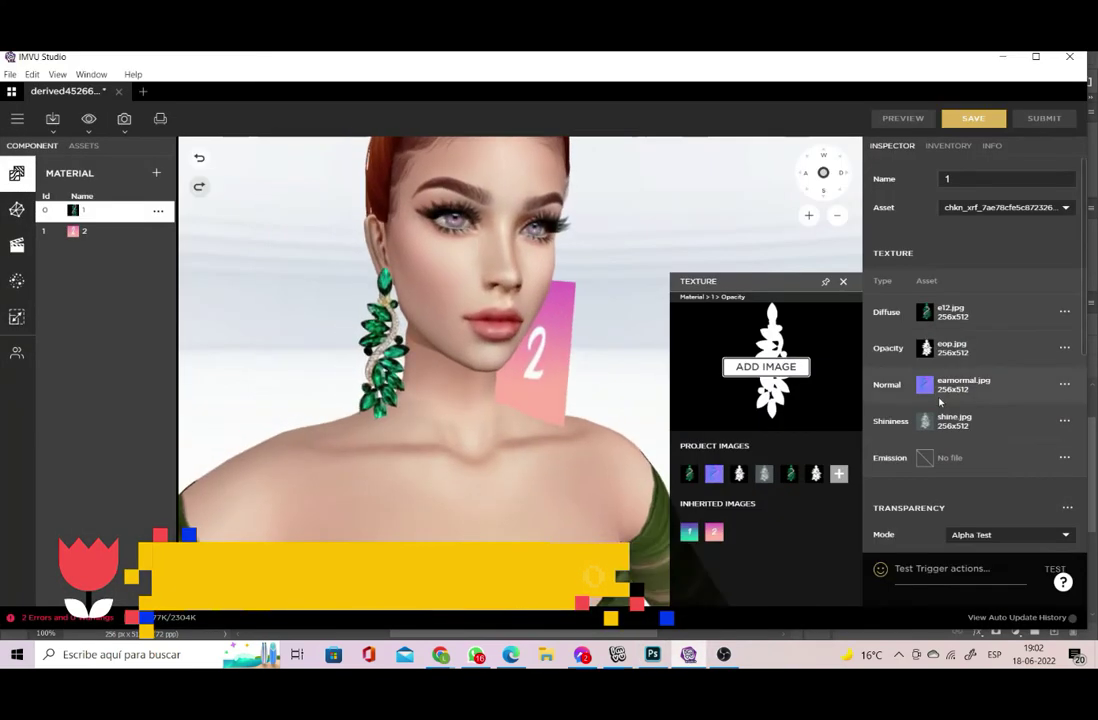
- In IMVU Studio, replace material 1's Normal texture with e11.jpg
click(960, 384)
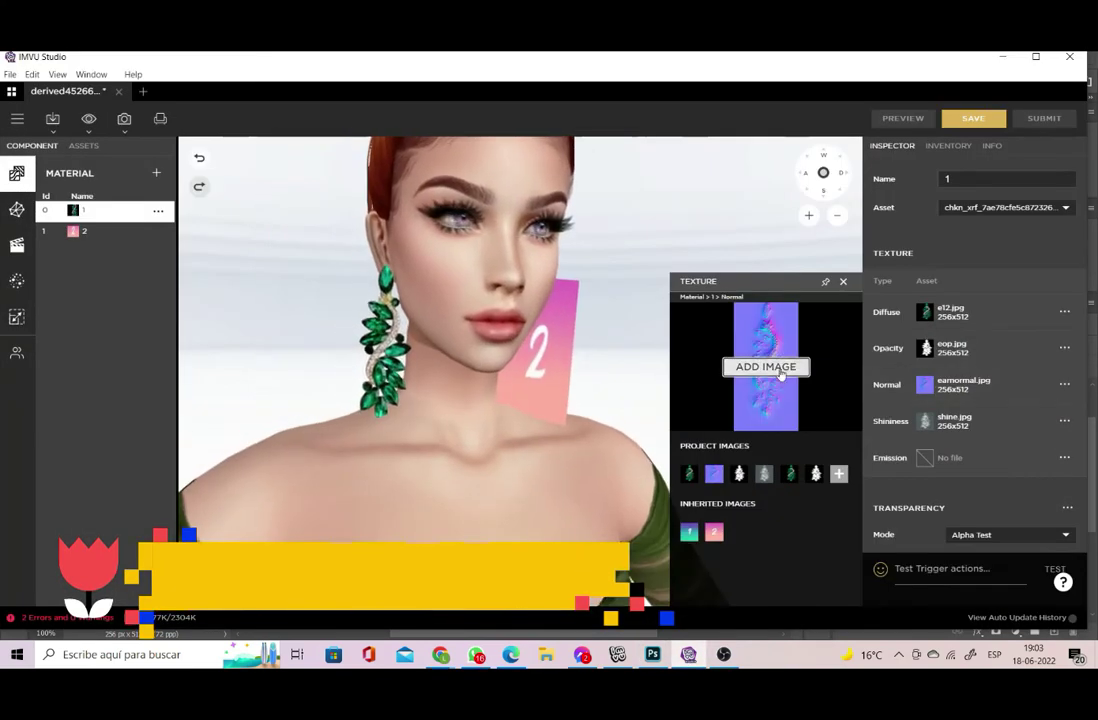
click(766, 366)
double_click(487, 185)
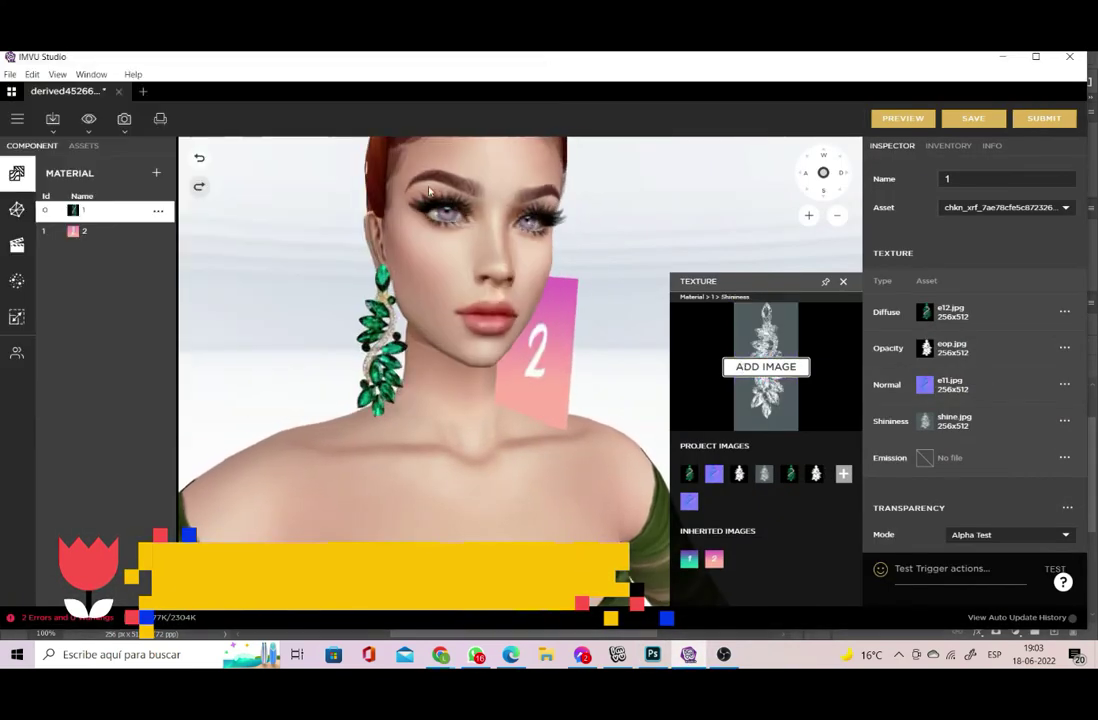
- Replace material 1's Shininess texture with e111.jpg and set its Iridescence to 0,878
drag(504, 291, 410, 413)
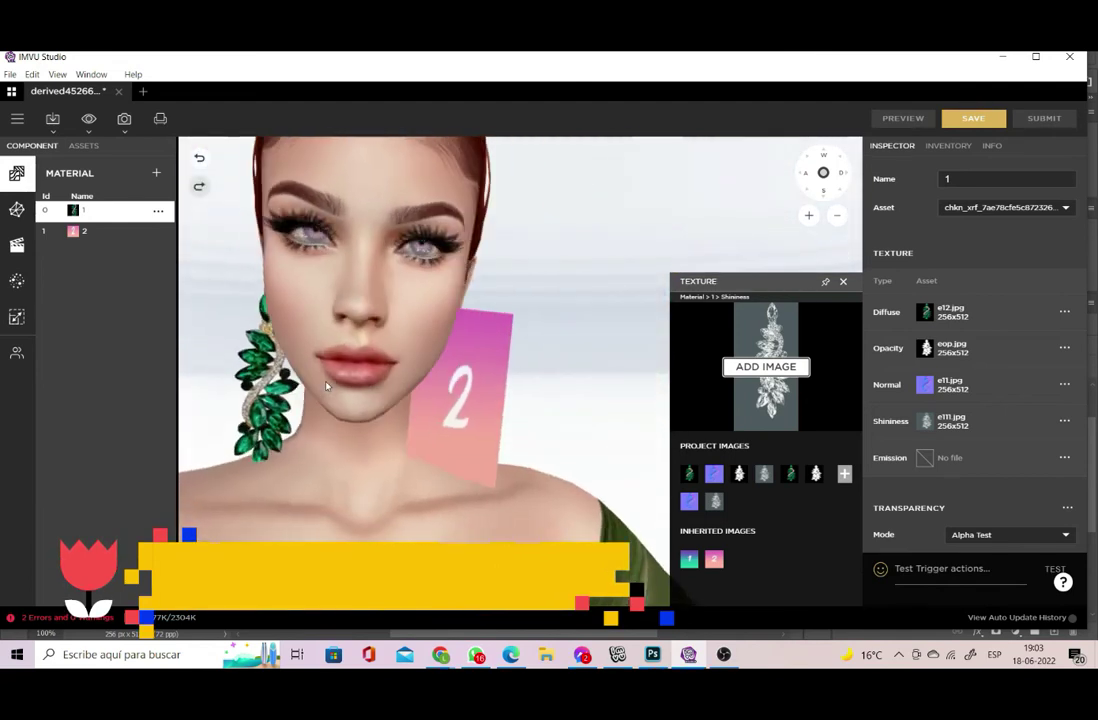
scroll(975, 380, down, 4)
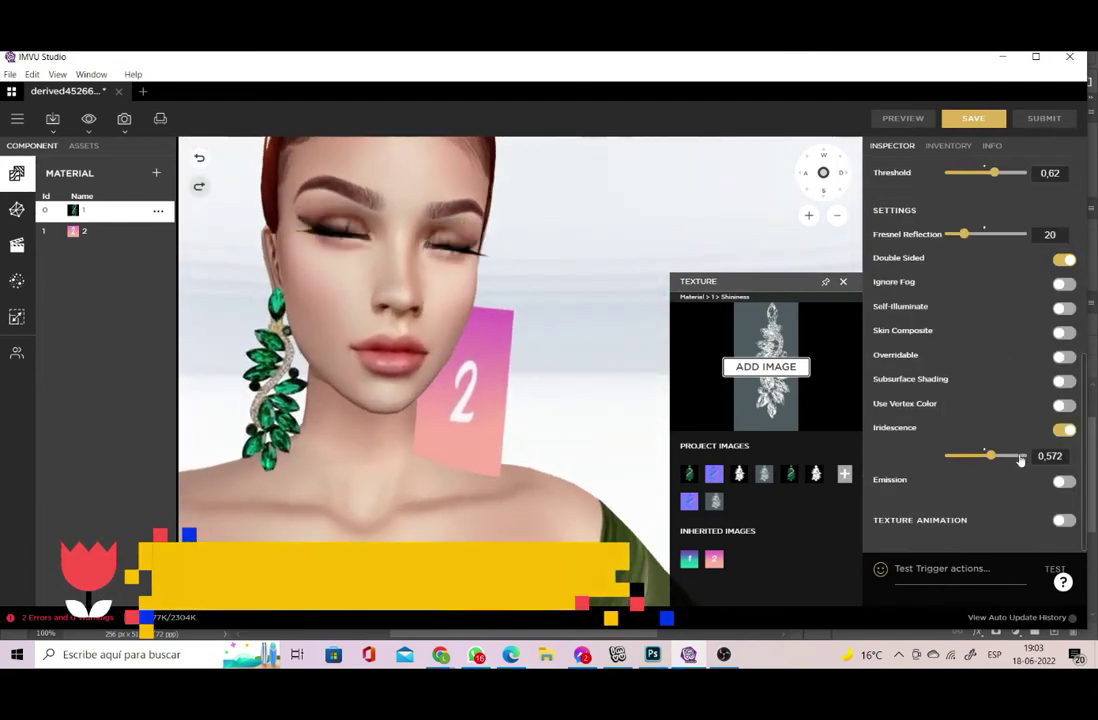
drag(196, 375, 300, 420)
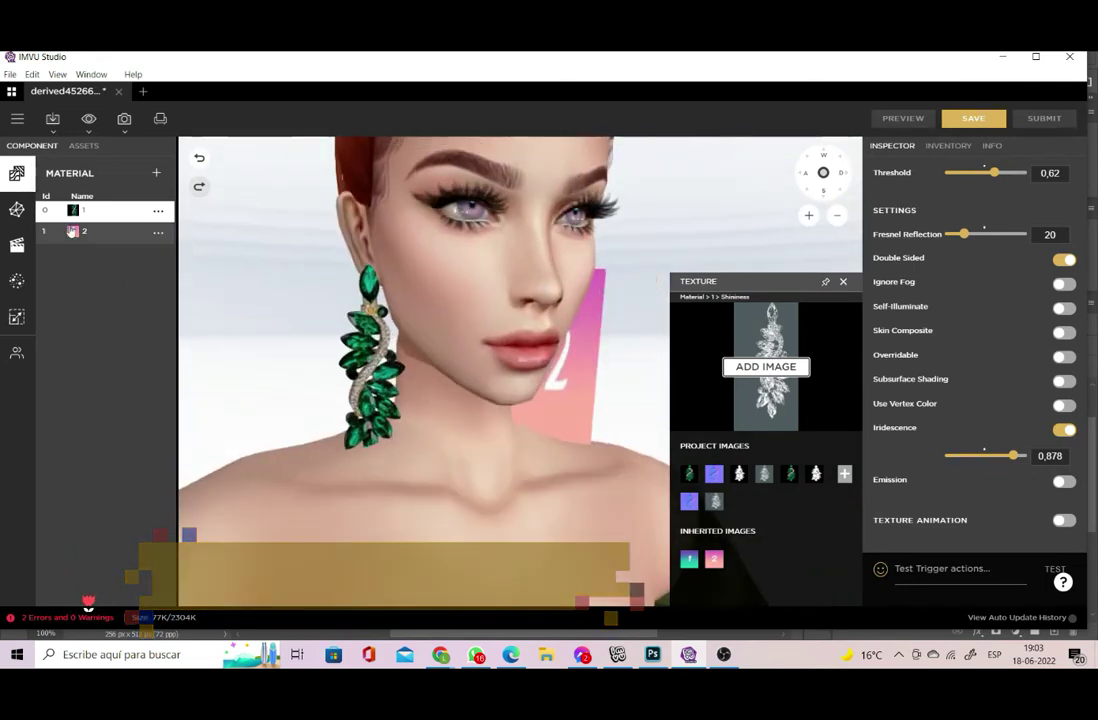
- Set material 2's Diffuse texture to e12.jpg and its Opacity texture to eop.jpg, and preview the product
click(84, 231)
click(924, 313)
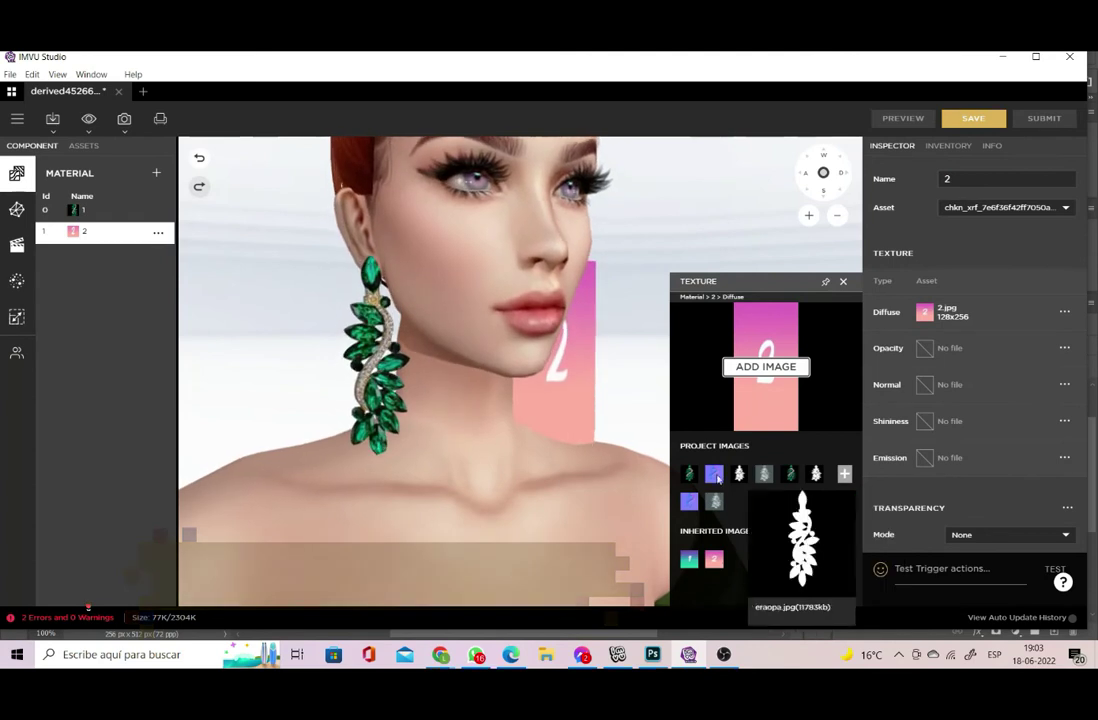
click(790, 474)
click(924, 348)
click(815, 474)
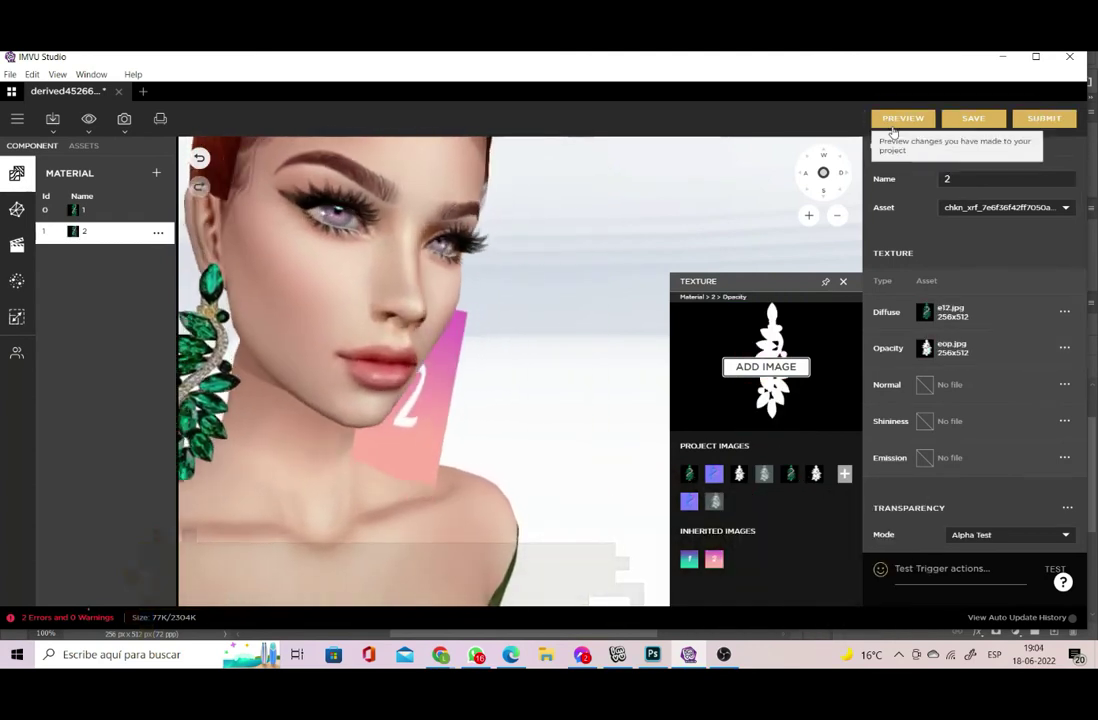
drag(578, 420, 522, 426)
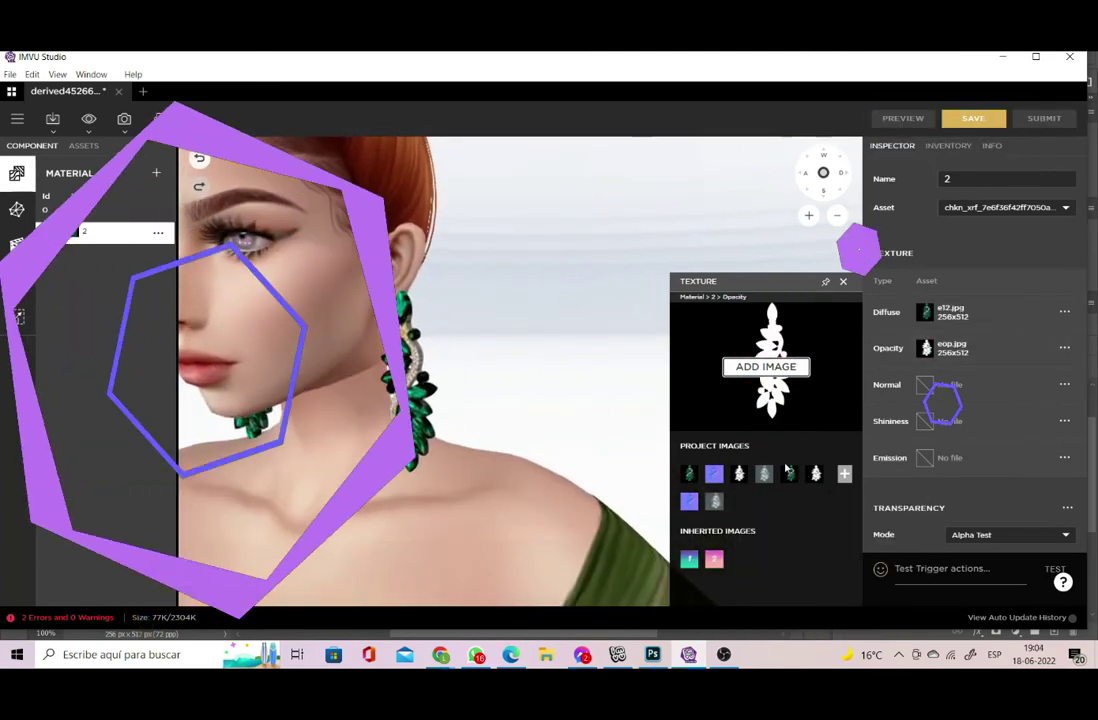
- Open the existing YE! Earring Blue product from the product list for editing
mouse_move(740, 474)
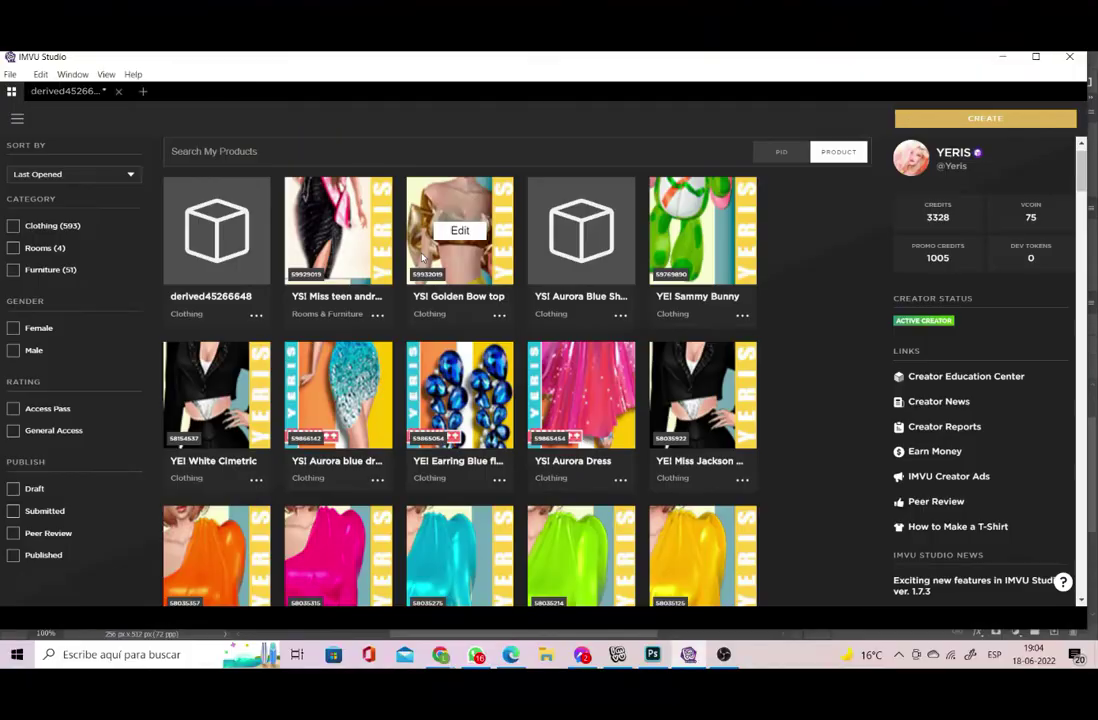
scroll(421, 258, down, 1)
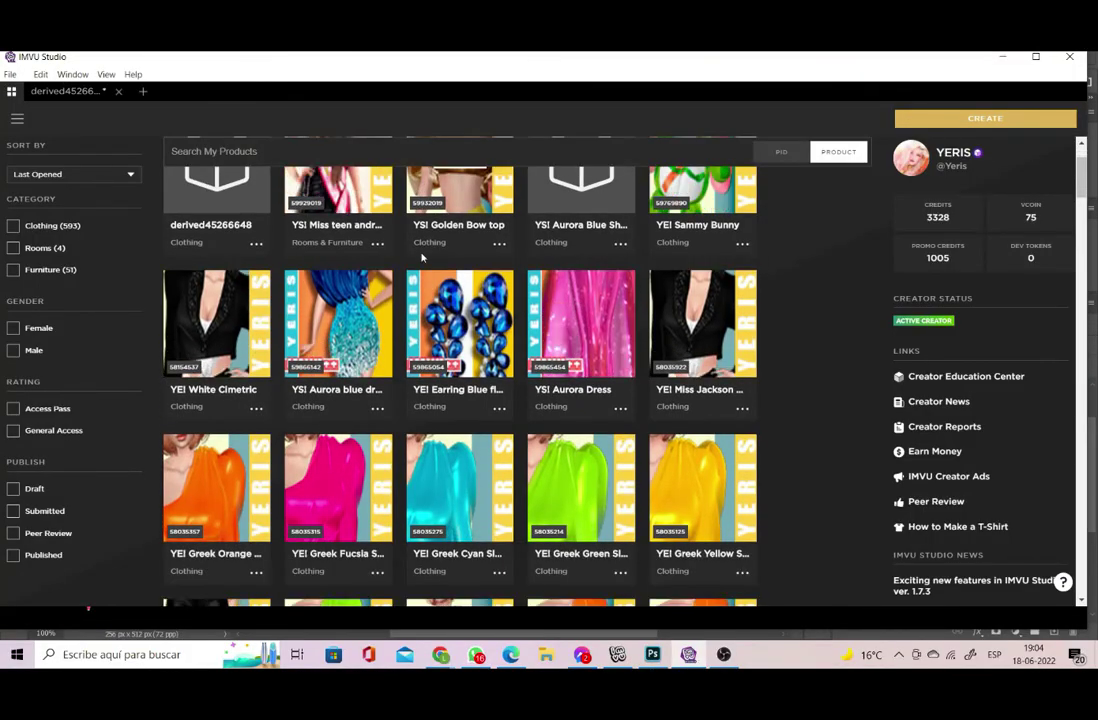
mouse_move(458, 323)
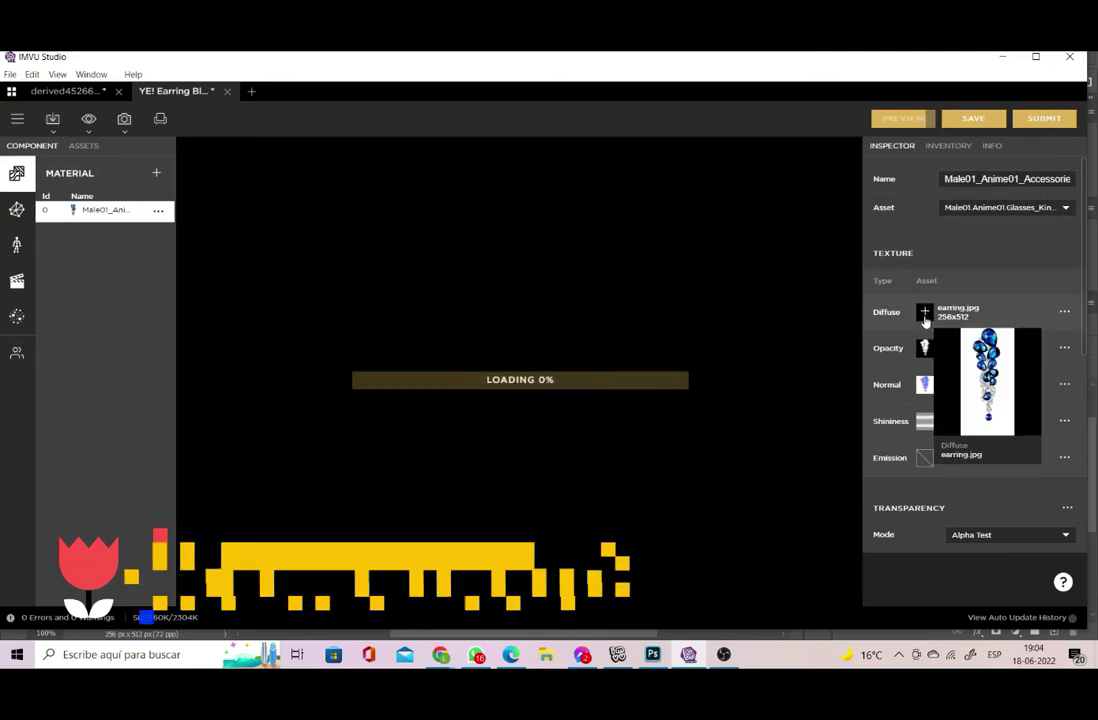
- Replace the blue earring material's Diffuse texture with the emerald earring image ear.jpg, overwriting the project file of that name
click(926, 314)
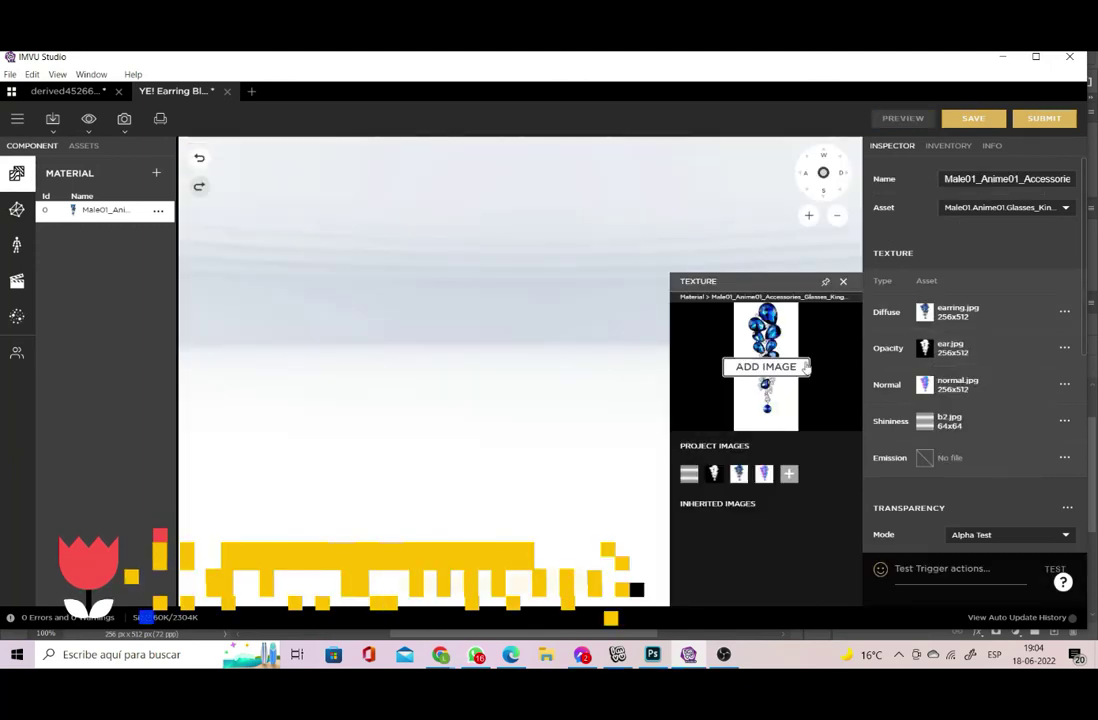
click(766, 367)
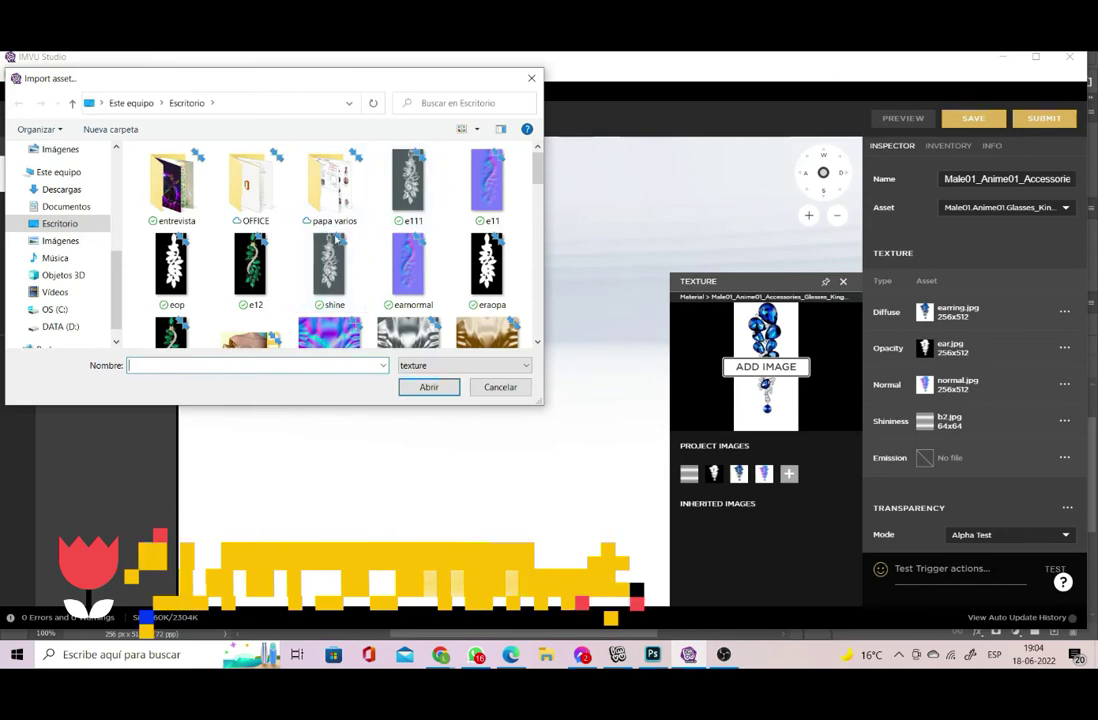
scroll(367, 261, down, 1)
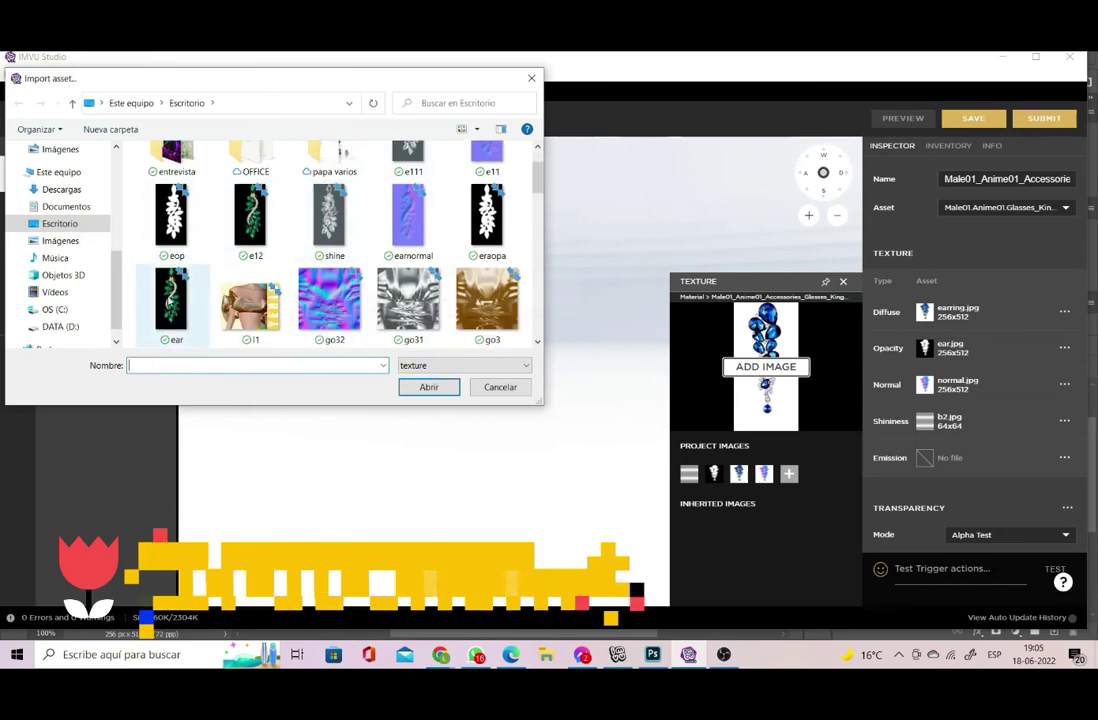
click(166, 302)
double_click(168, 302)
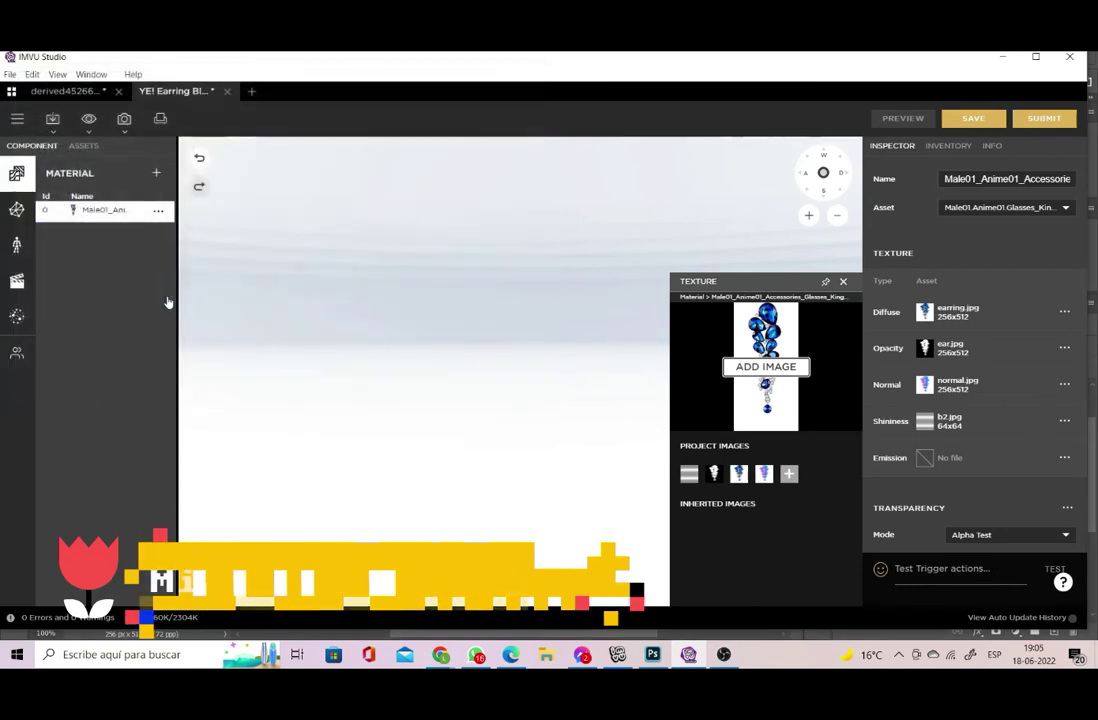
mouse_move(923, 348)
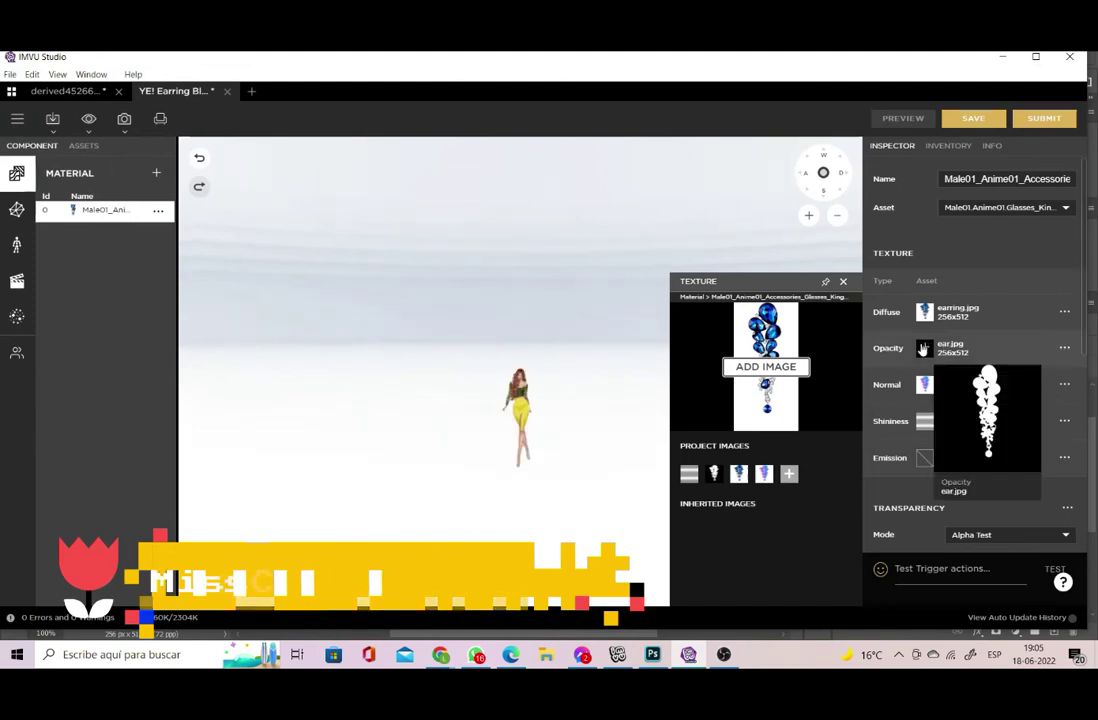
click(736, 372)
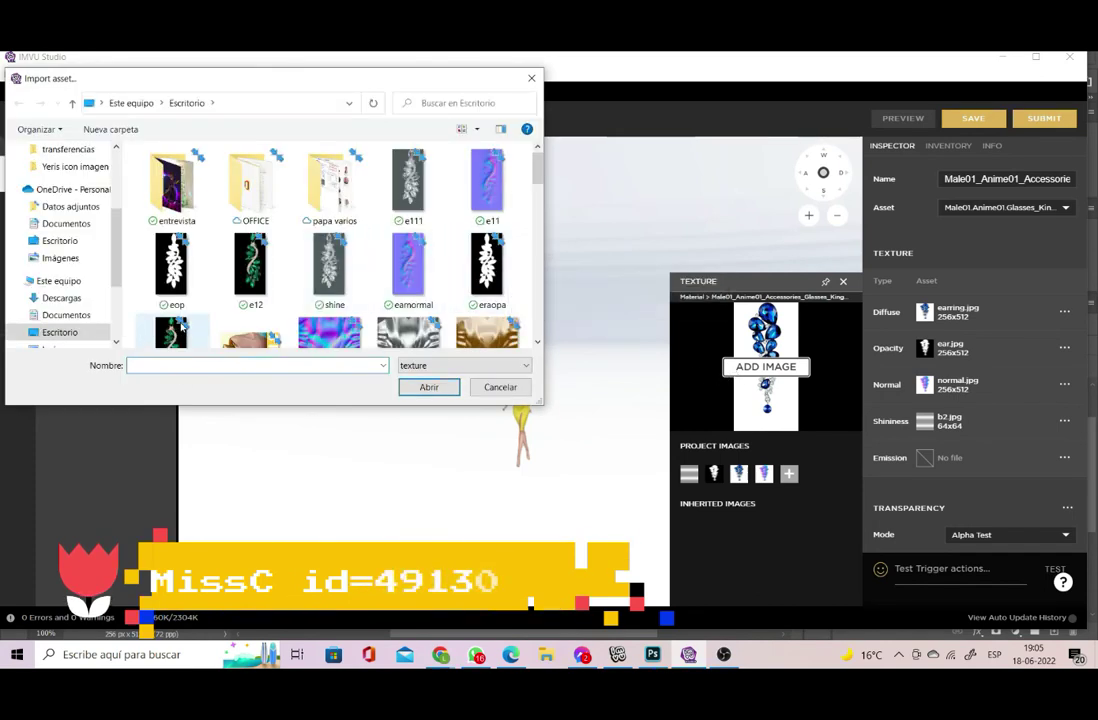
click(183, 326)
click(429, 387)
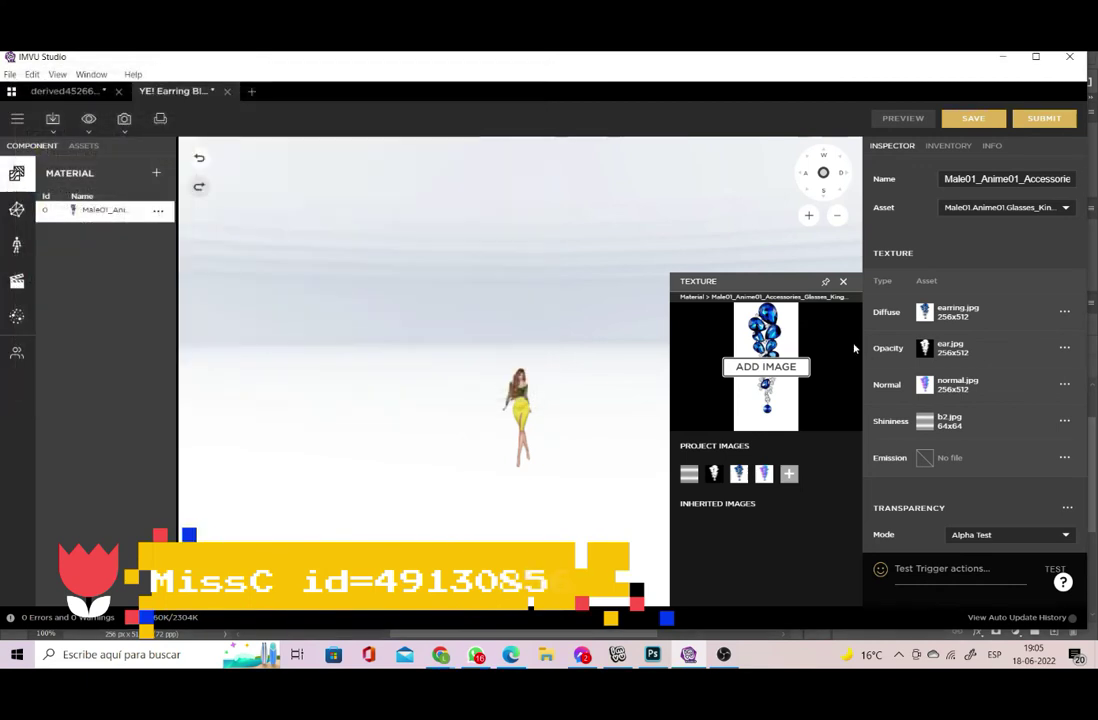
click(607, 402)
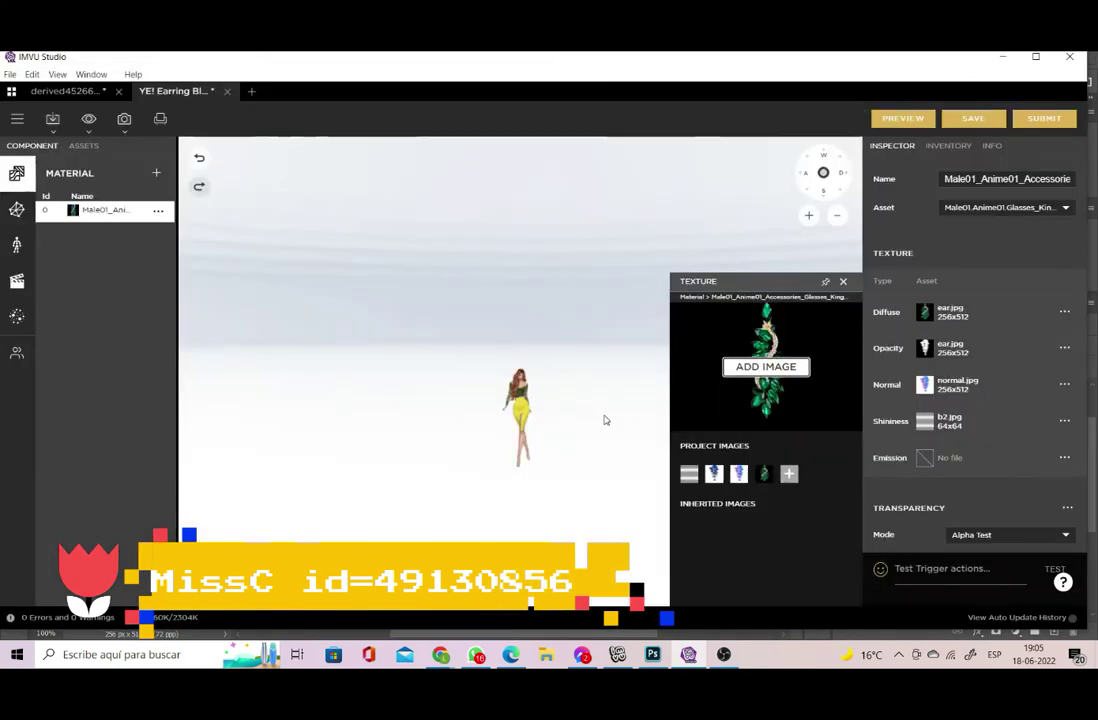
- Replace the material's Opacity texture with eraopa.jpg and its Shininess texture with shine.jpg
click(924, 347)
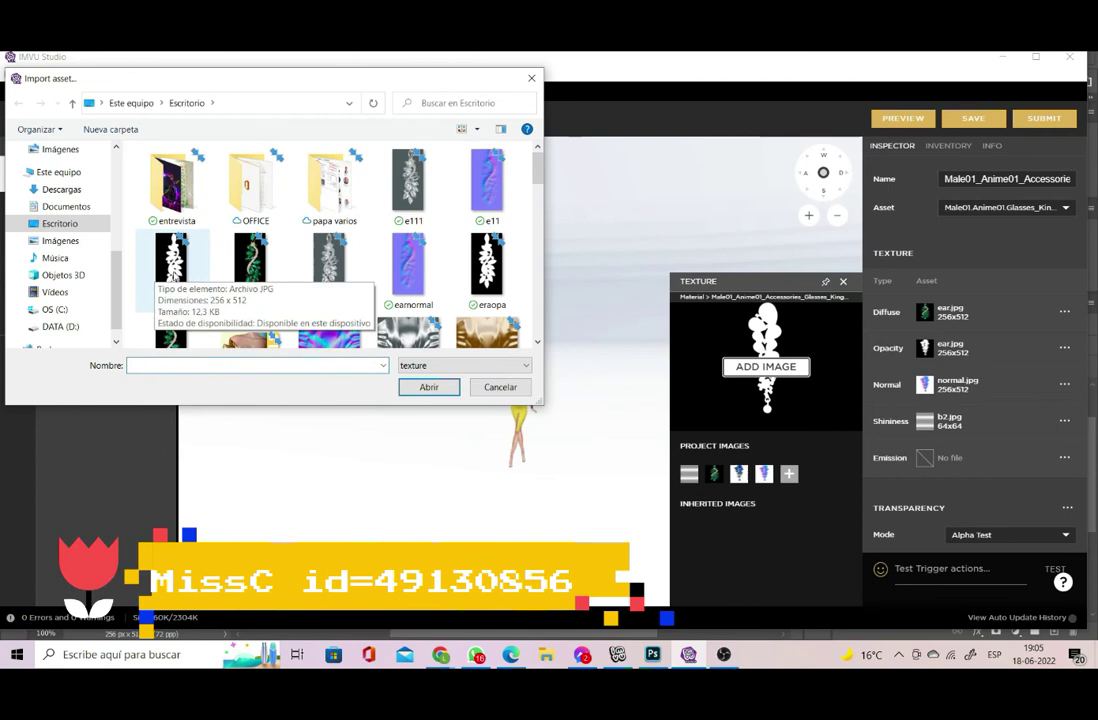
click(500, 266)
double_click(502, 265)
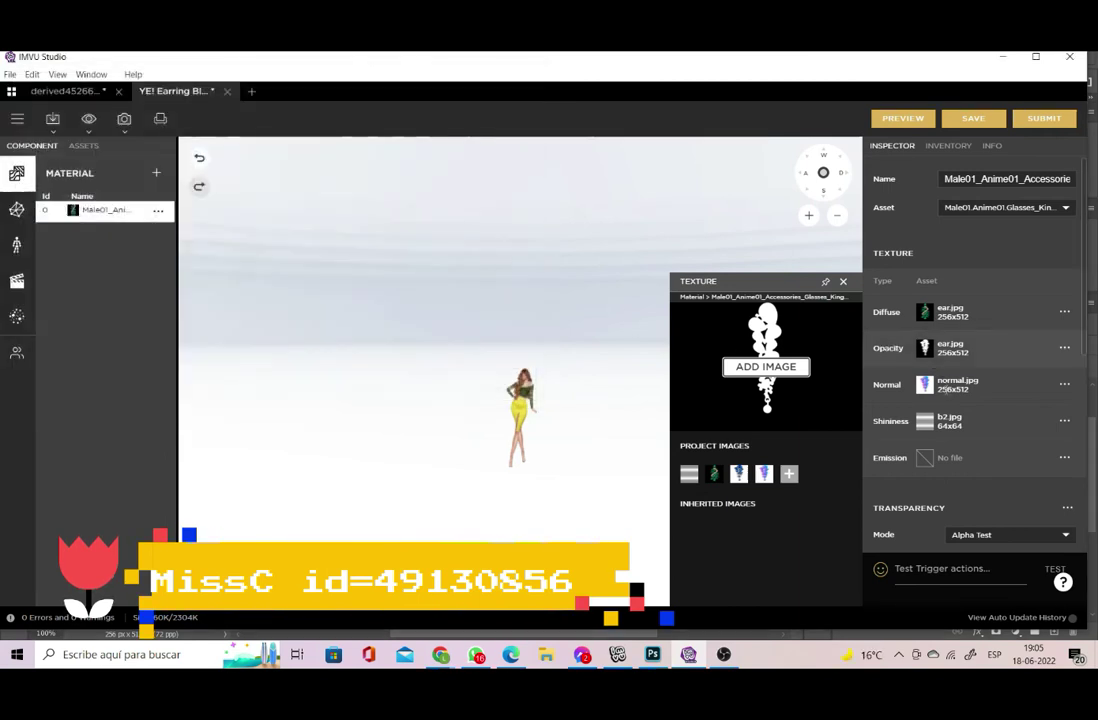
click(924, 421)
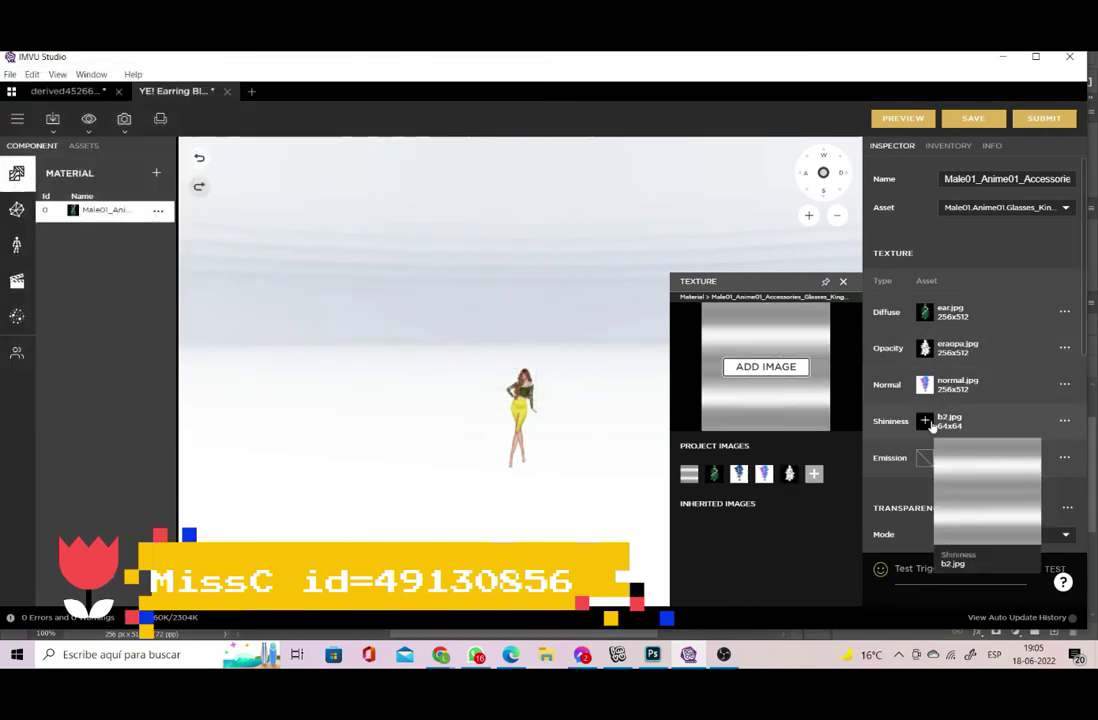
click(752, 367)
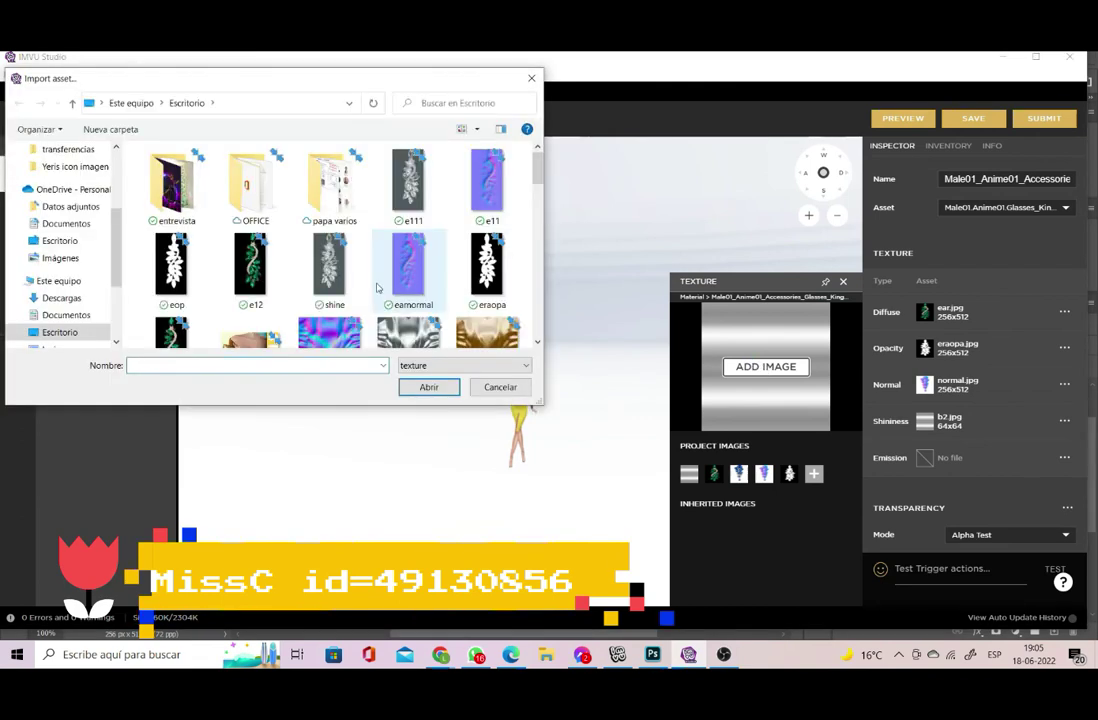
double_click(340, 284)
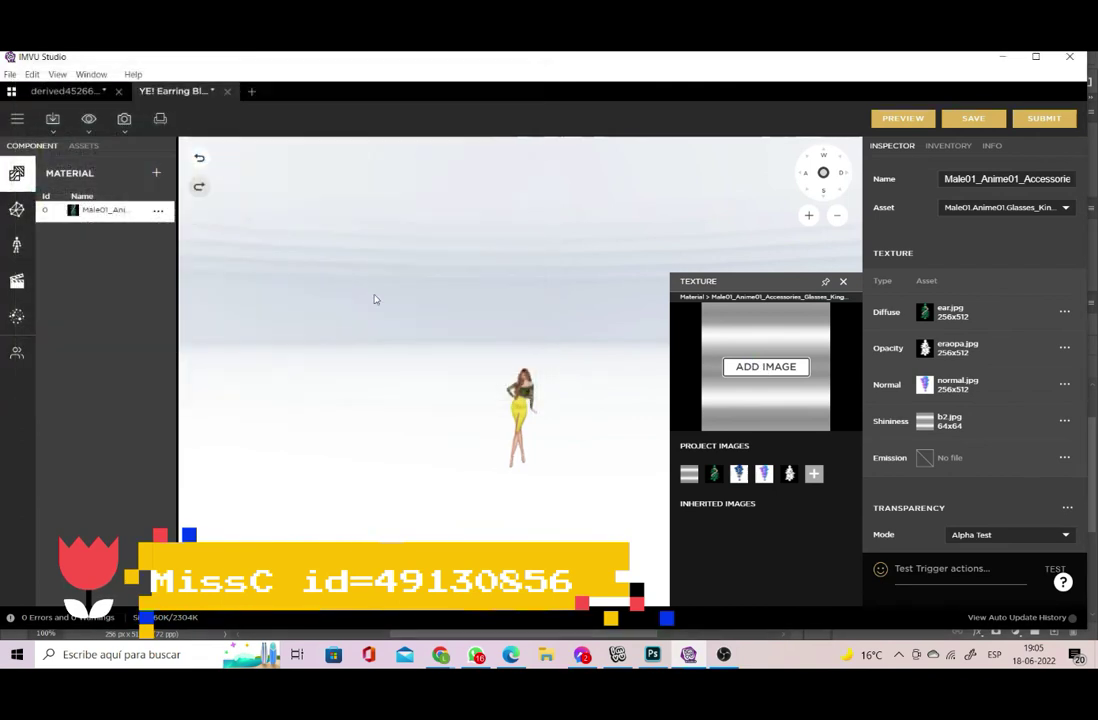
- Import shine.jpg as the material's Normal texture, replacing the existing project file
click(923, 385)
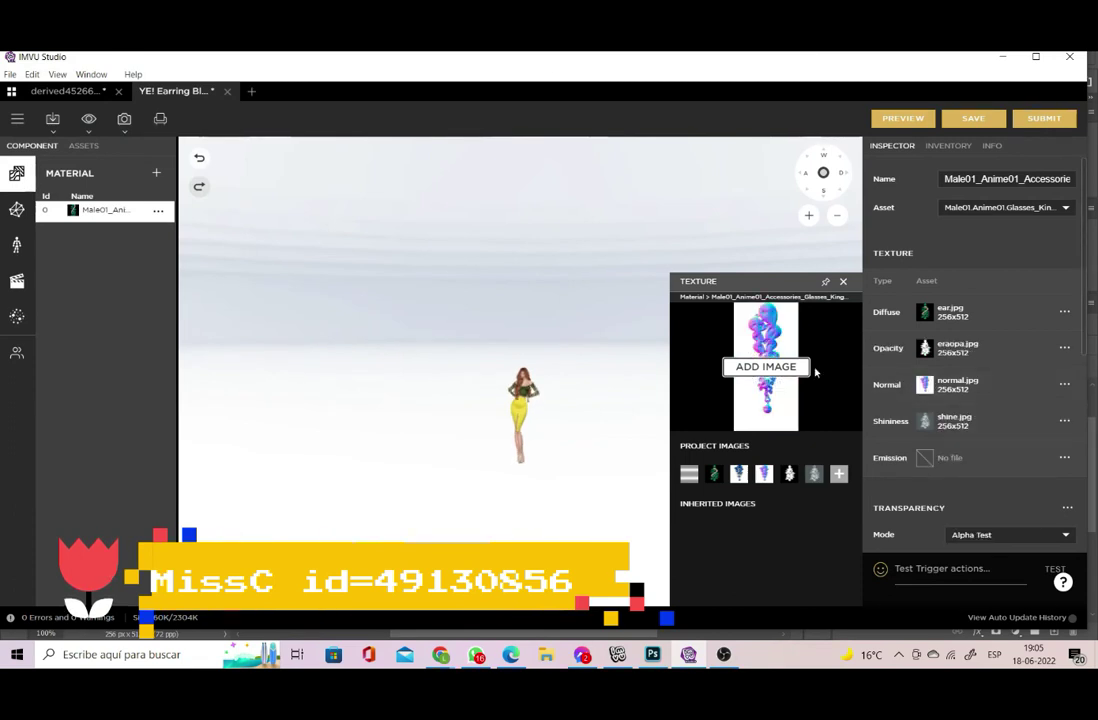
click(801, 368)
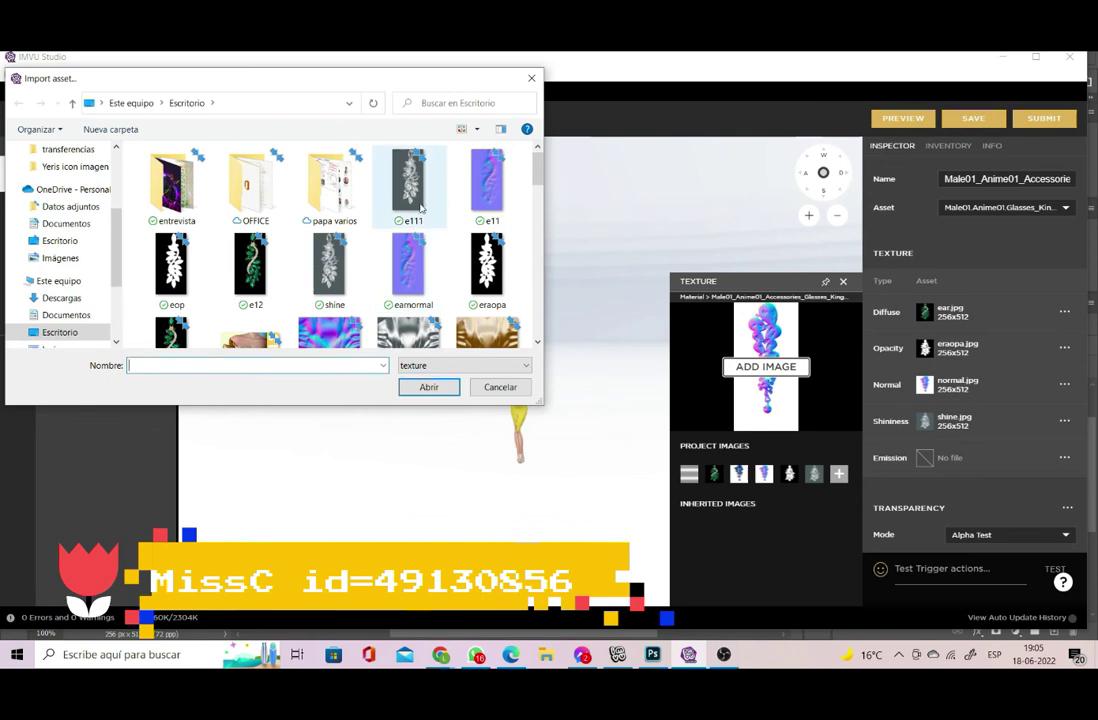
double_click(330, 265)
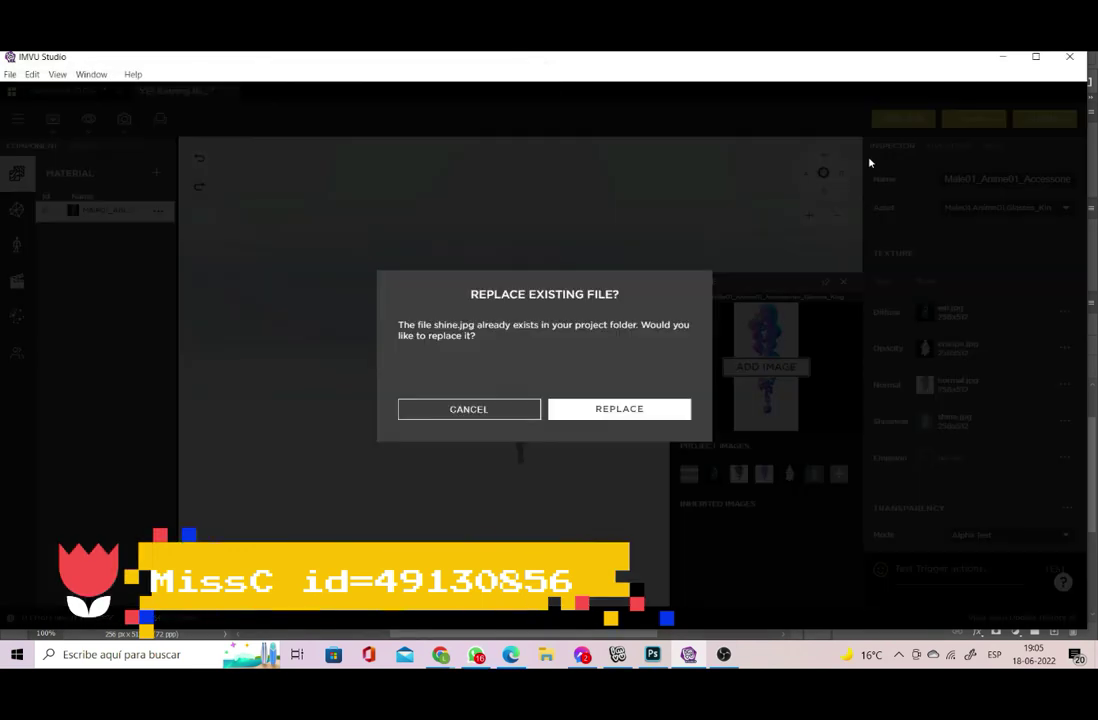
click(619, 409)
- Filter the inventory by Hair and put the Souffle Meyla updo on the avatar to expose the earrings
scroll(578, 410, up, 5)
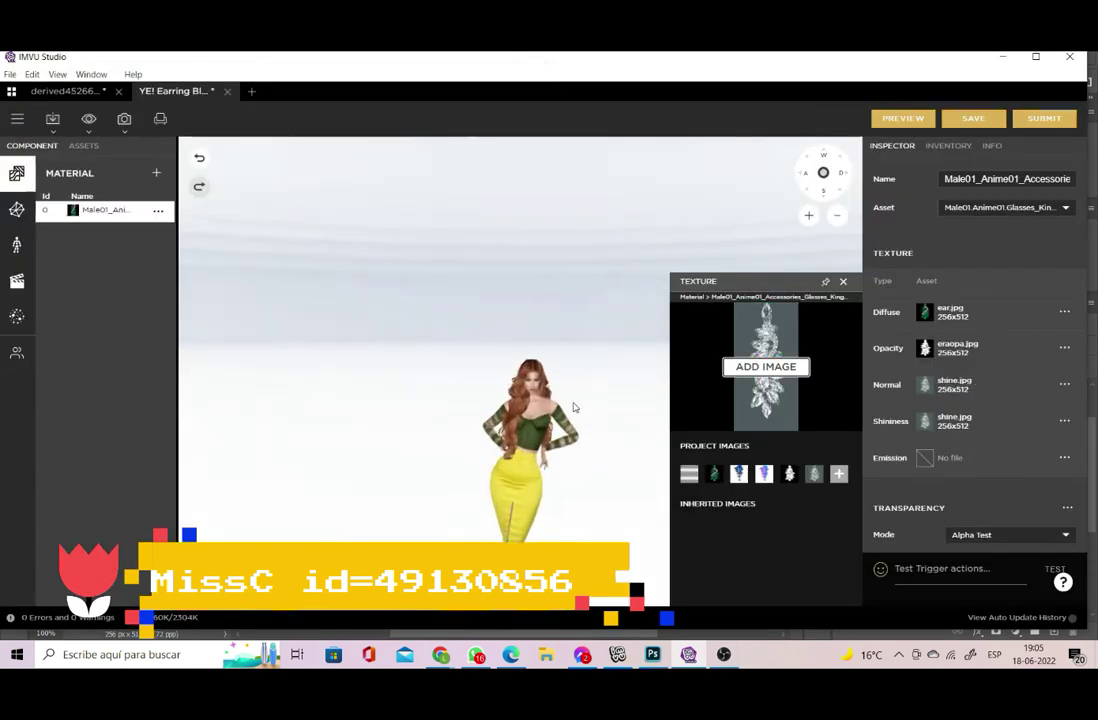
click(952, 147)
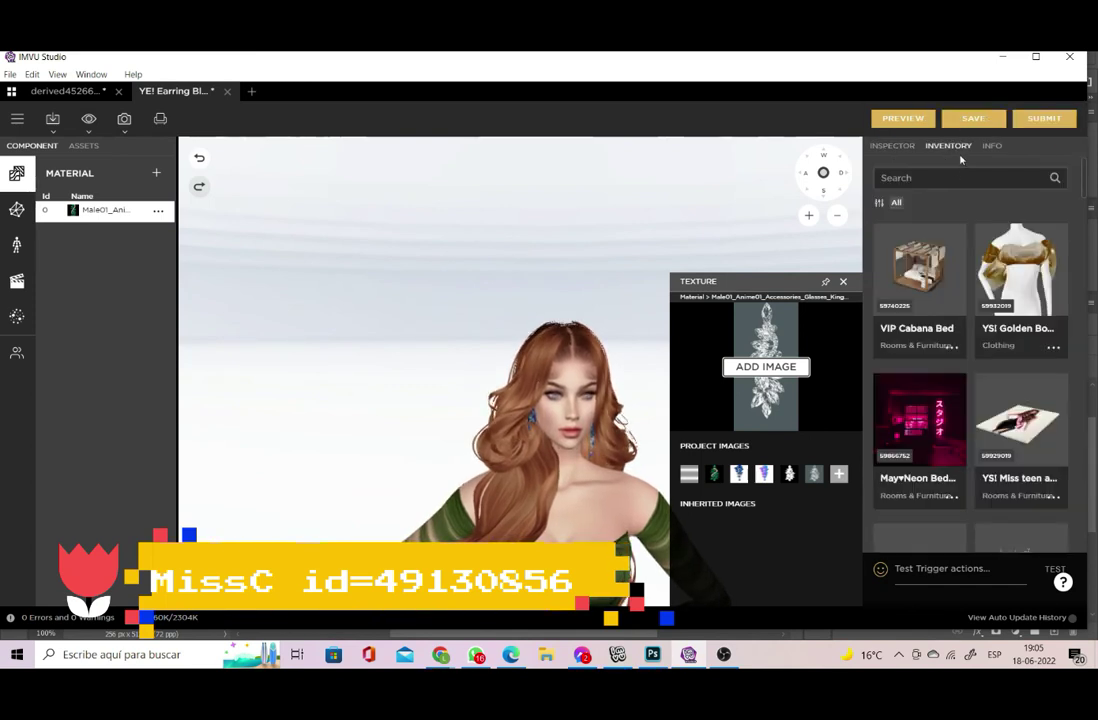
click(879, 202)
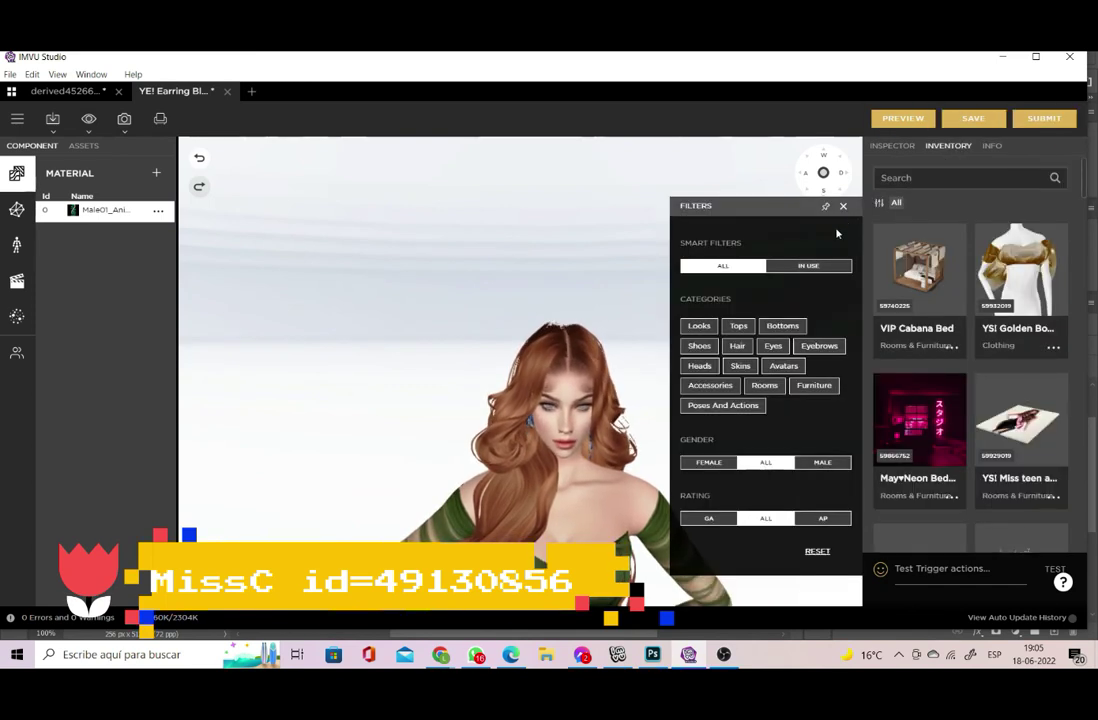
click(737, 345)
click(918, 422)
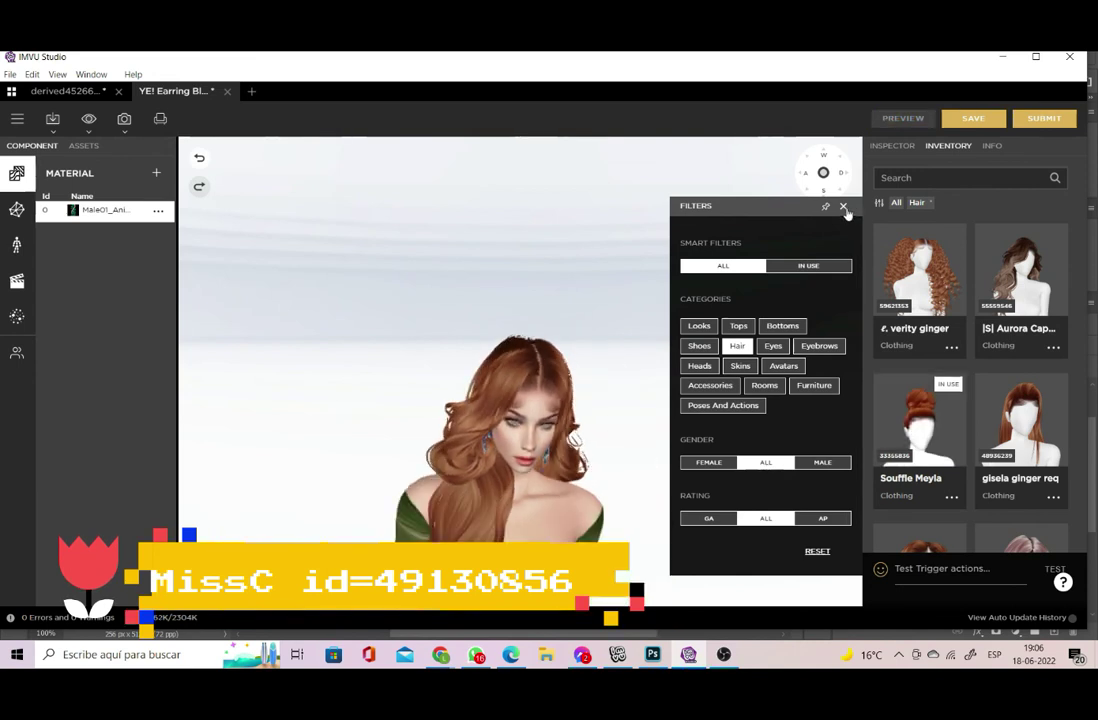
click(845, 210)
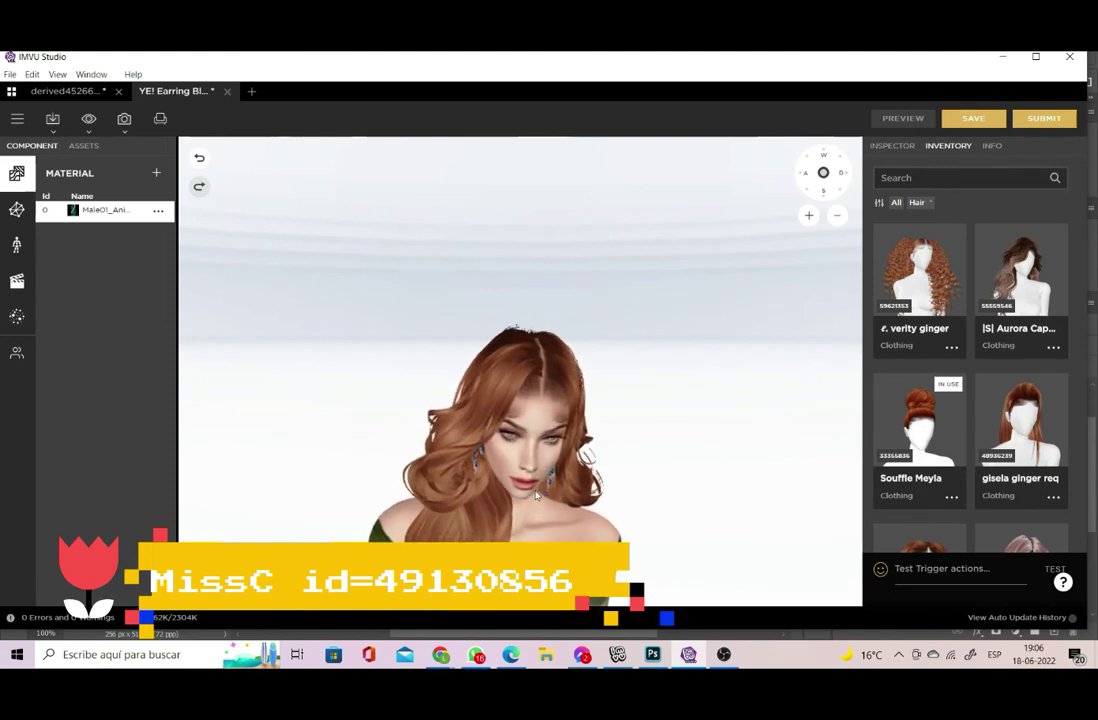
drag(542, 507, 576, 495)
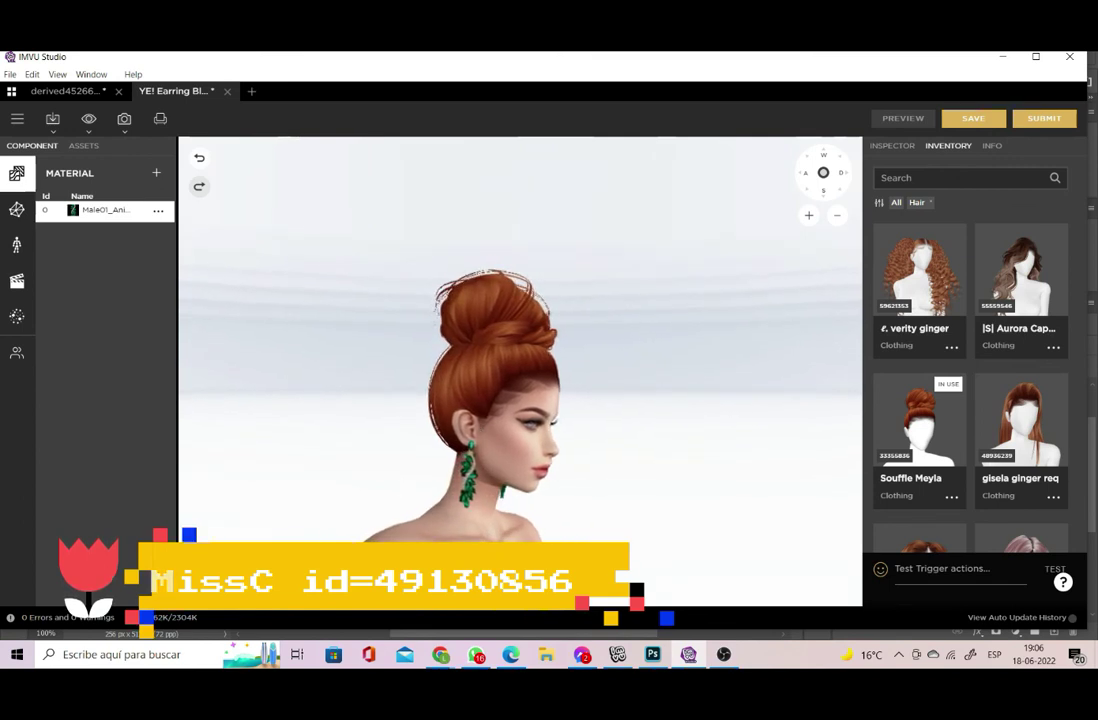
scroll(465, 468, up, 5)
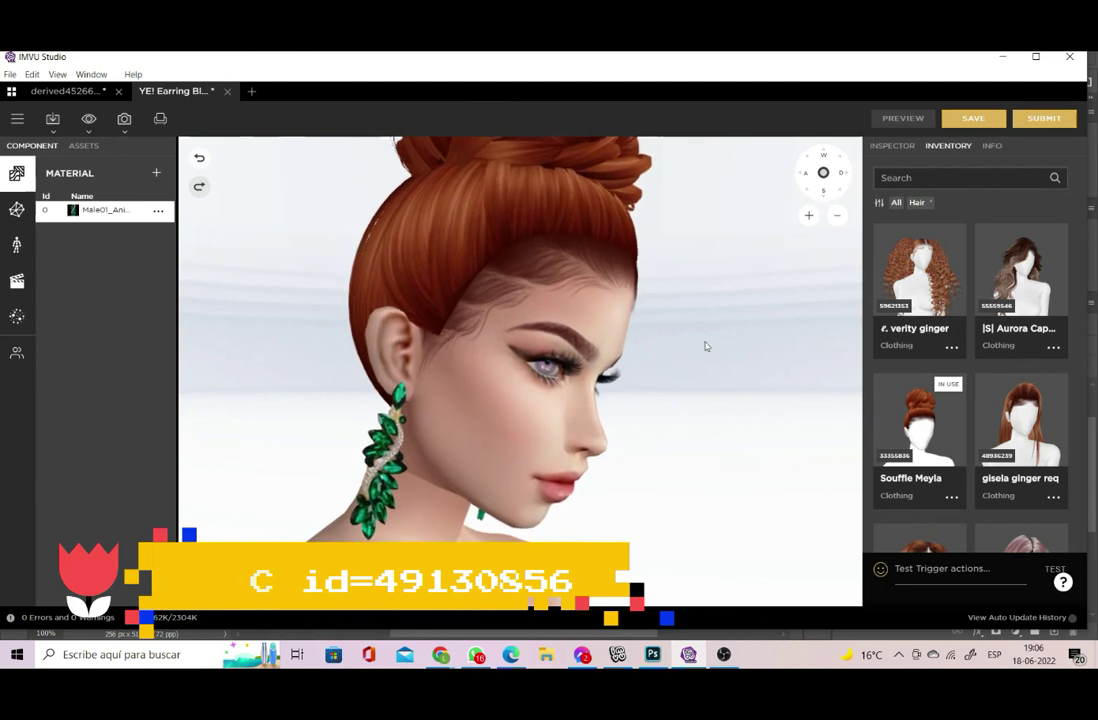
- Set the earring material's Iridescence to 0,705 and preview the product
click(888, 147)
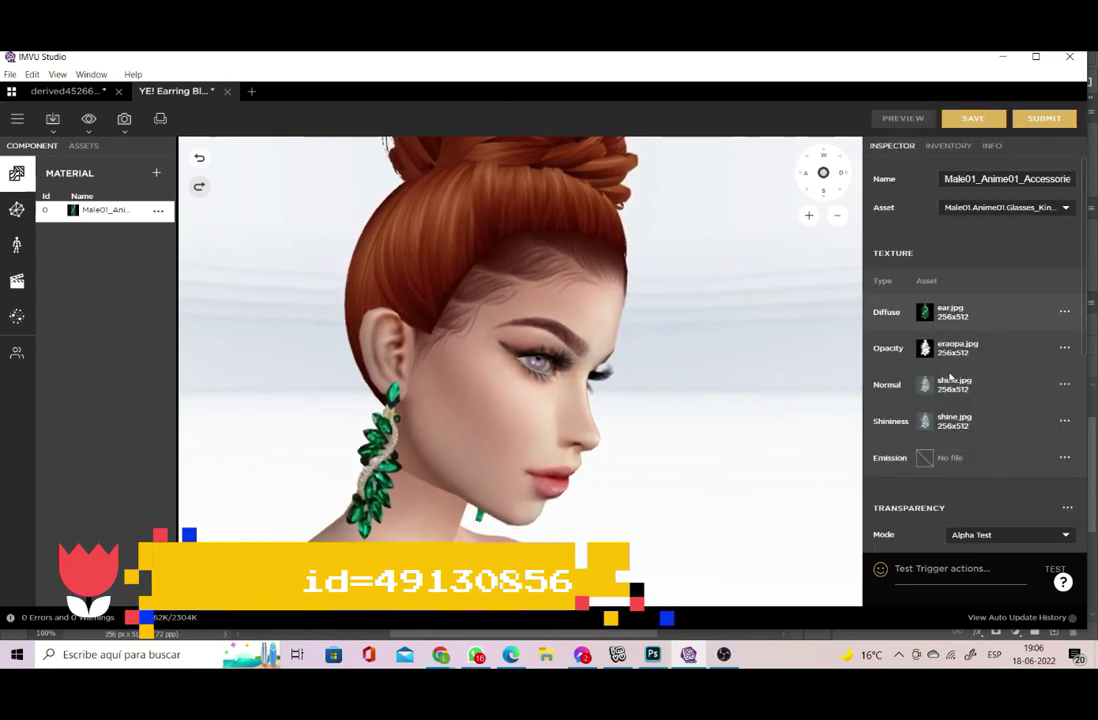
scroll(956, 395, down, 3)
scroll(956, 395, down, 1)
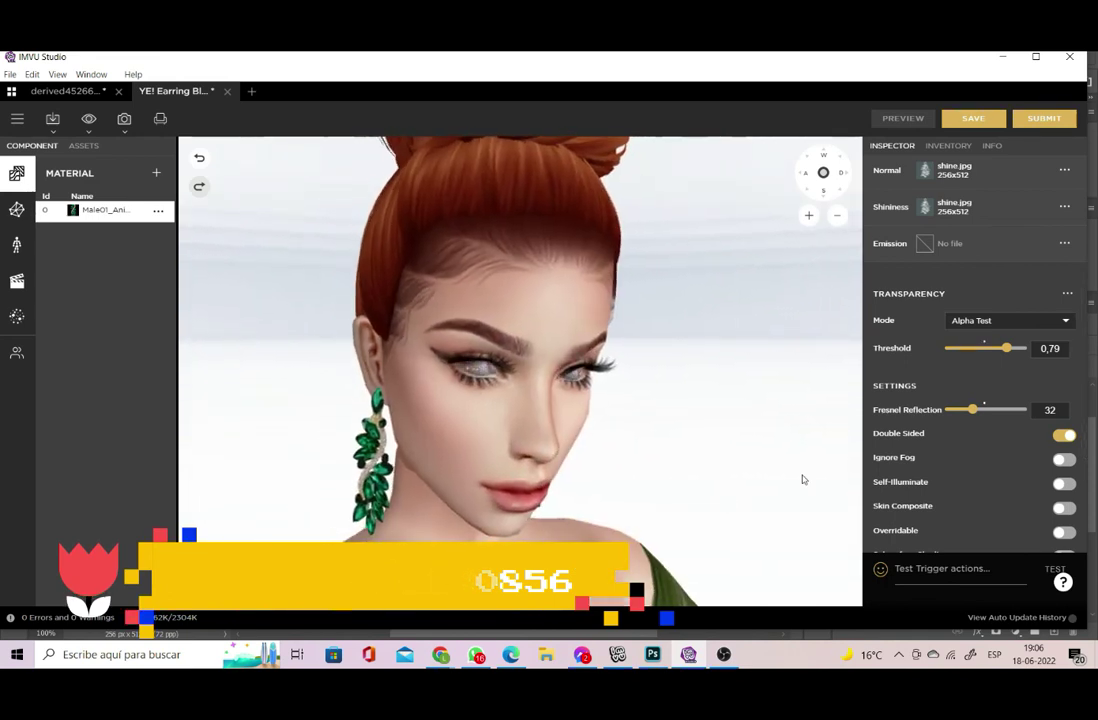
scroll(960, 451, down, 3)
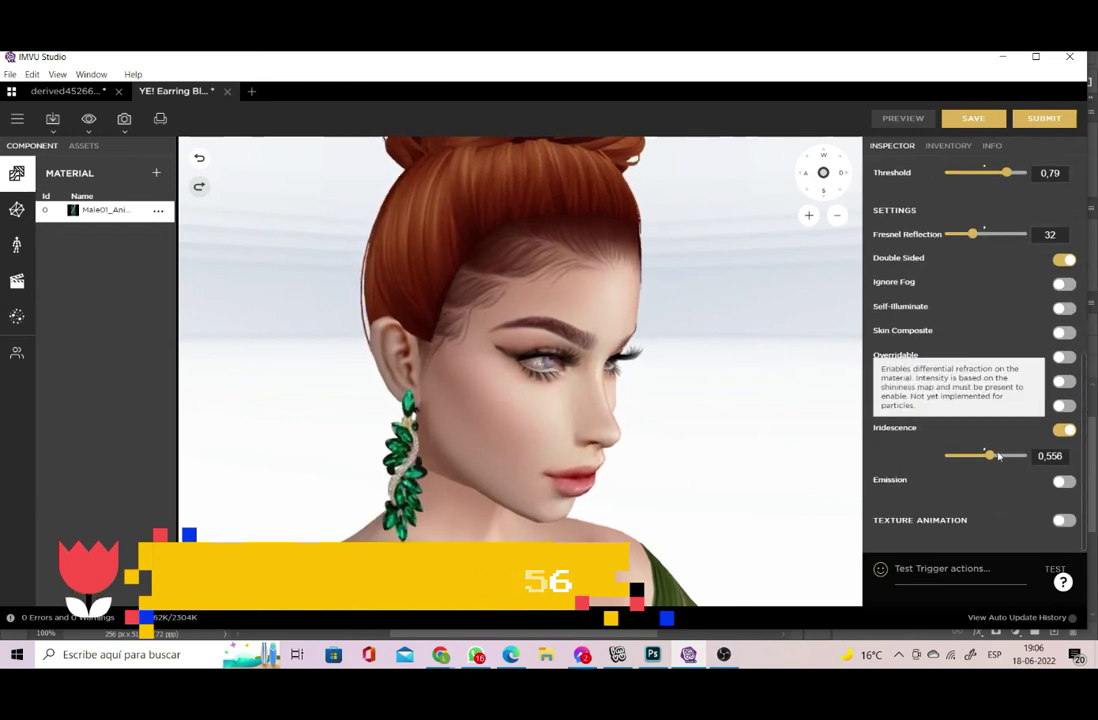
drag(997, 457, 1002, 460)
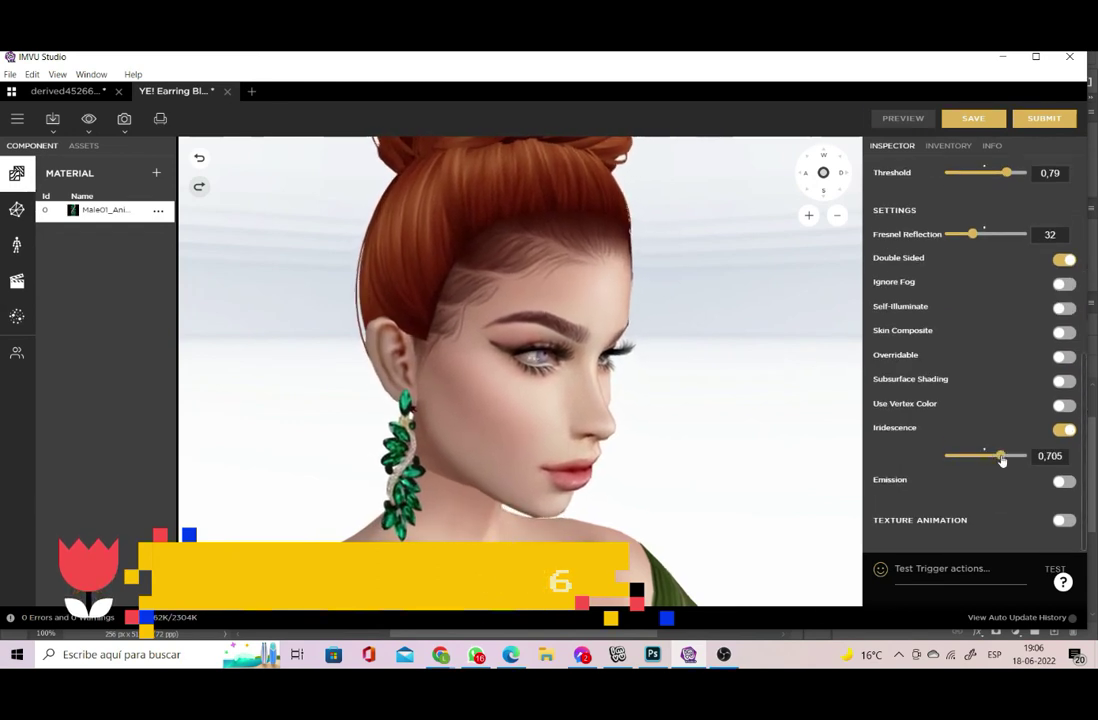
click(902, 119)
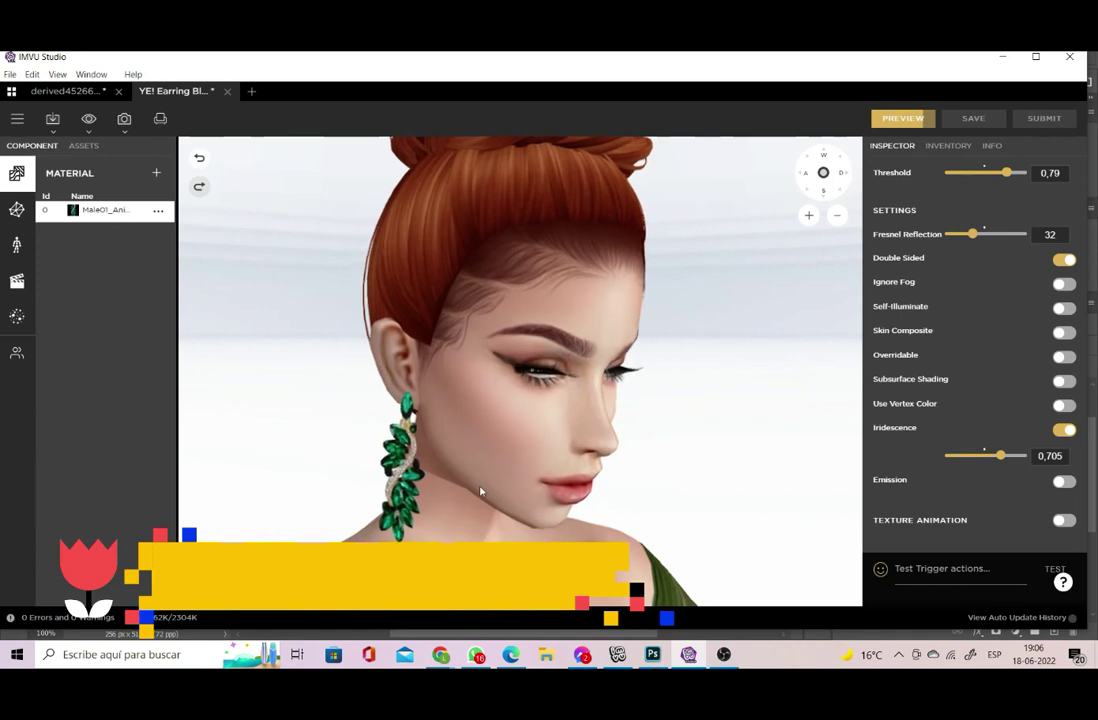
drag(481, 490, 483, 558)
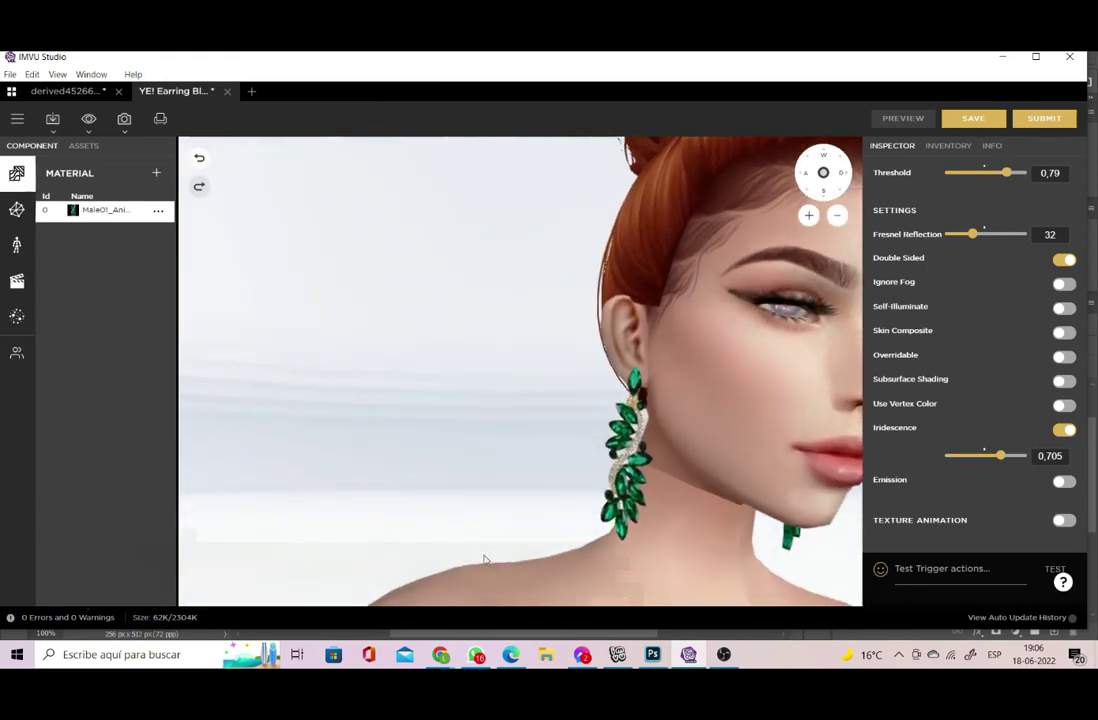